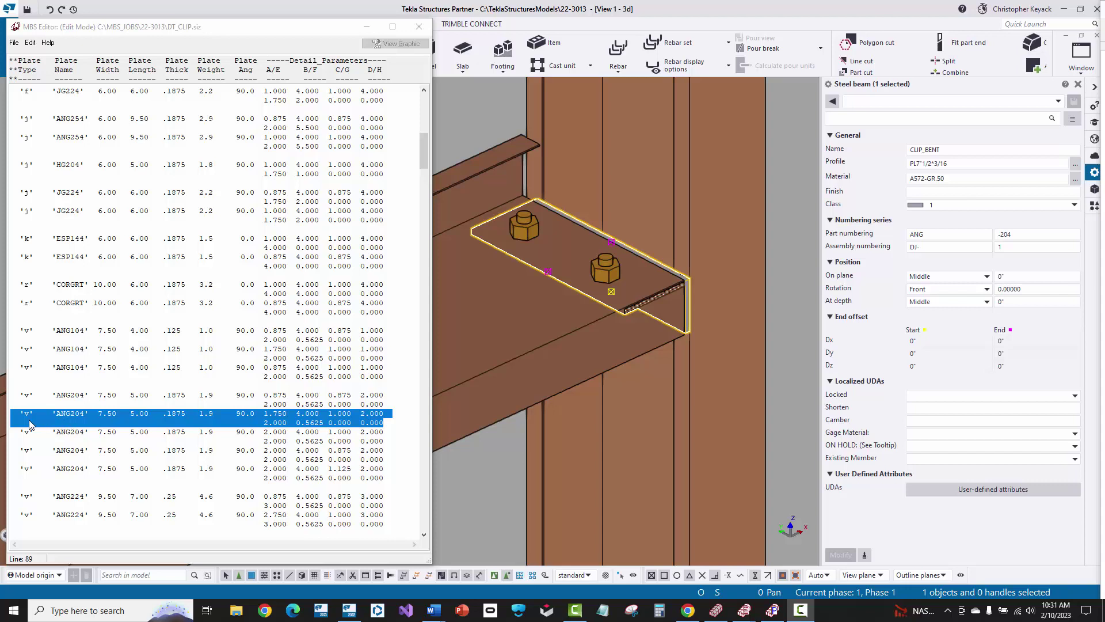
Review the plate width, length, thickness and detail parameters of the second ANG204 row in DT_CLIP.siz.
left_click(100, 419)
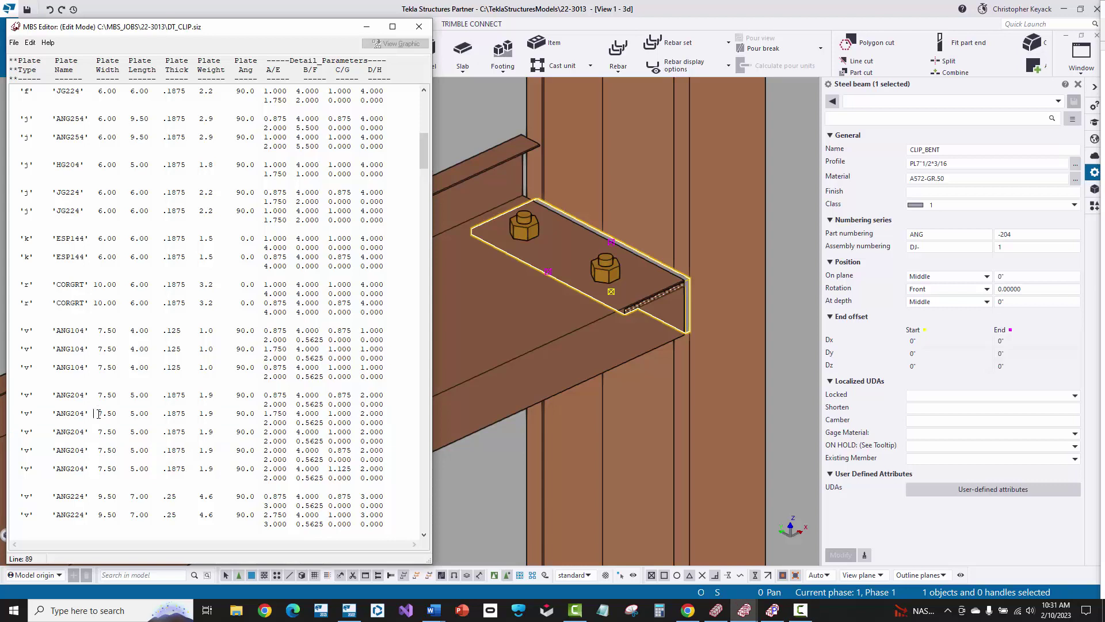
left_click_drag(97, 413, 120, 415)
double_click(134, 413)
left_click(167, 413)
left_click_drag(235, 413, 288, 414)
left_click(310, 413)
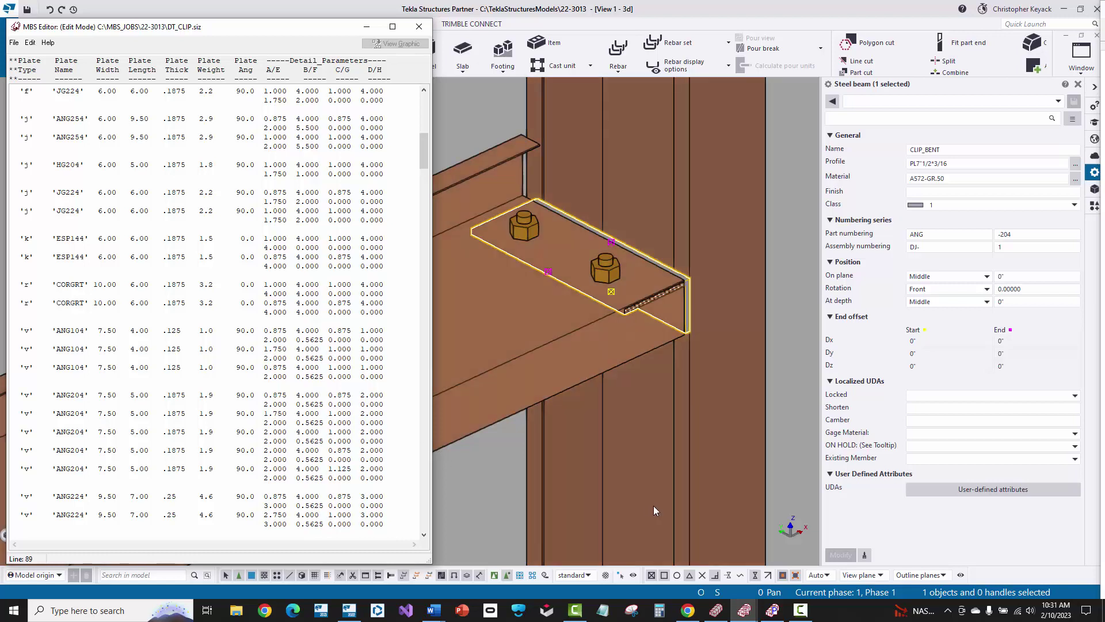
Examine the type v welded angle diagram in the pf17.dxf parameter drawing to see what each dimension means.
left_click(776, 609)
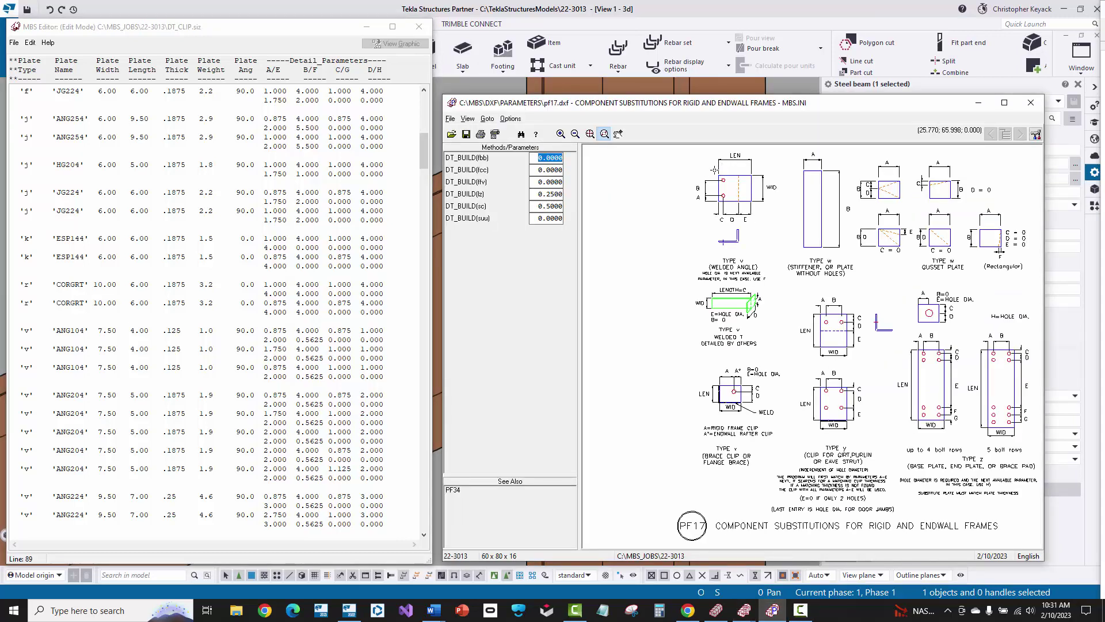
scroll(716, 173, "up", 2)
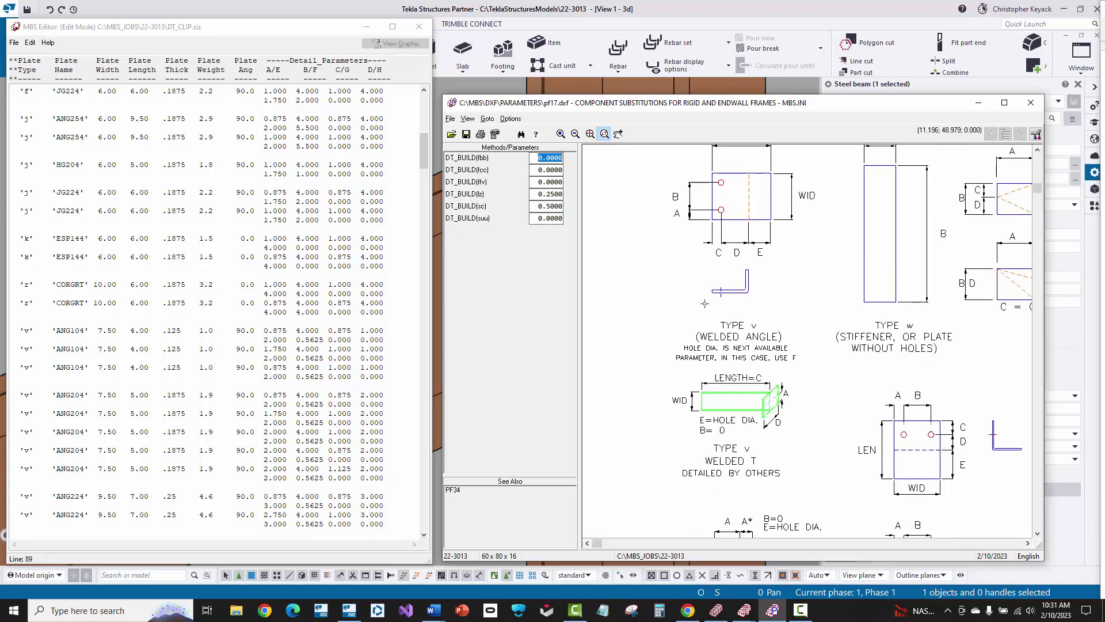
scroll(675, 270, "up", 2)
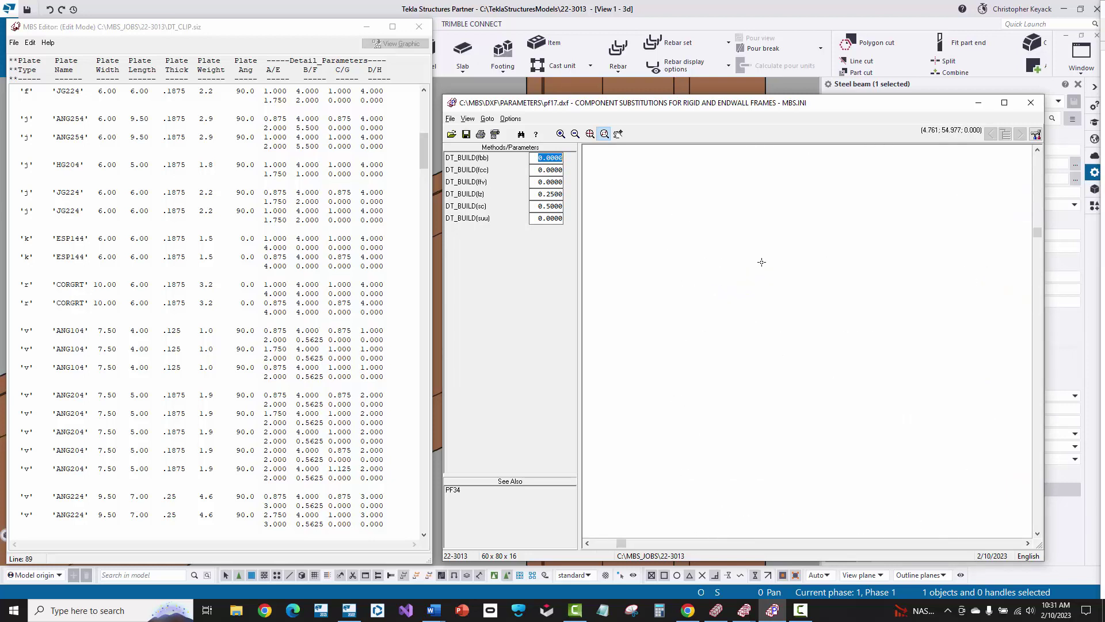
scroll(762, 262, "up", 5)
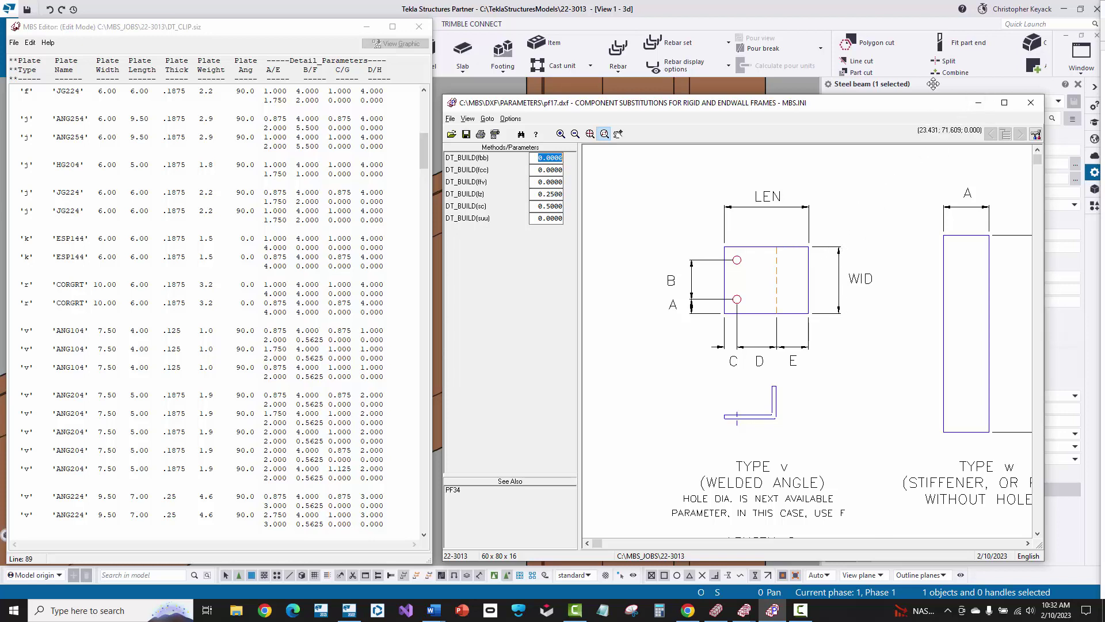
left_click(977, 104)
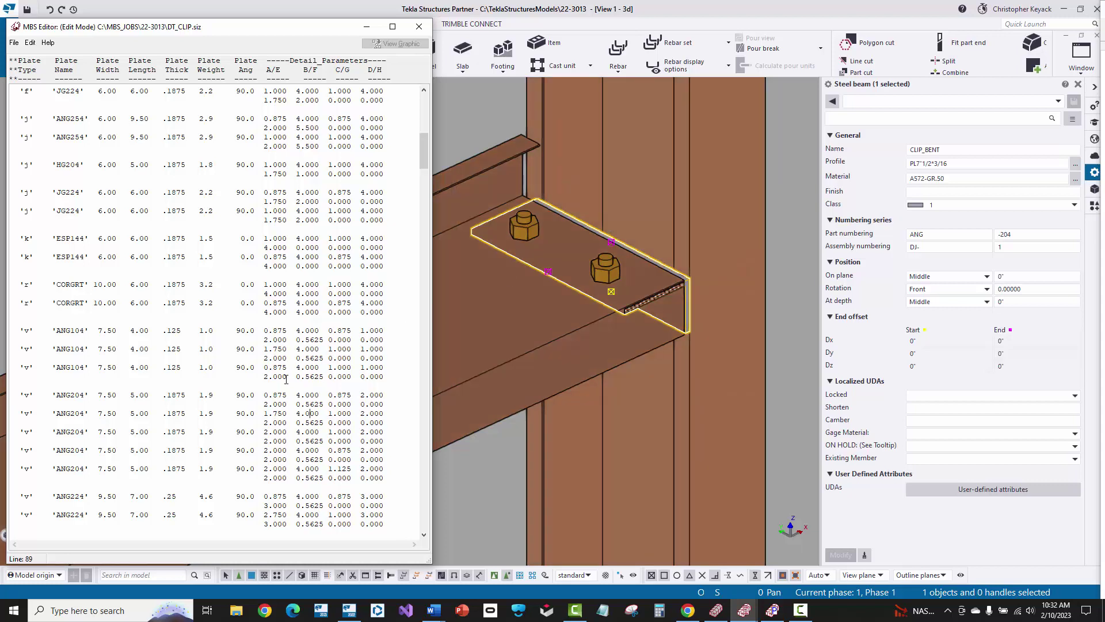
Compare the second ANG204 row's plate width in DT_CLIP.siz with the profile of the selected CLIP_BENT beam in Tekla Structures.
left_click(323, 403)
left_click_drag(21, 415, 384, 425)
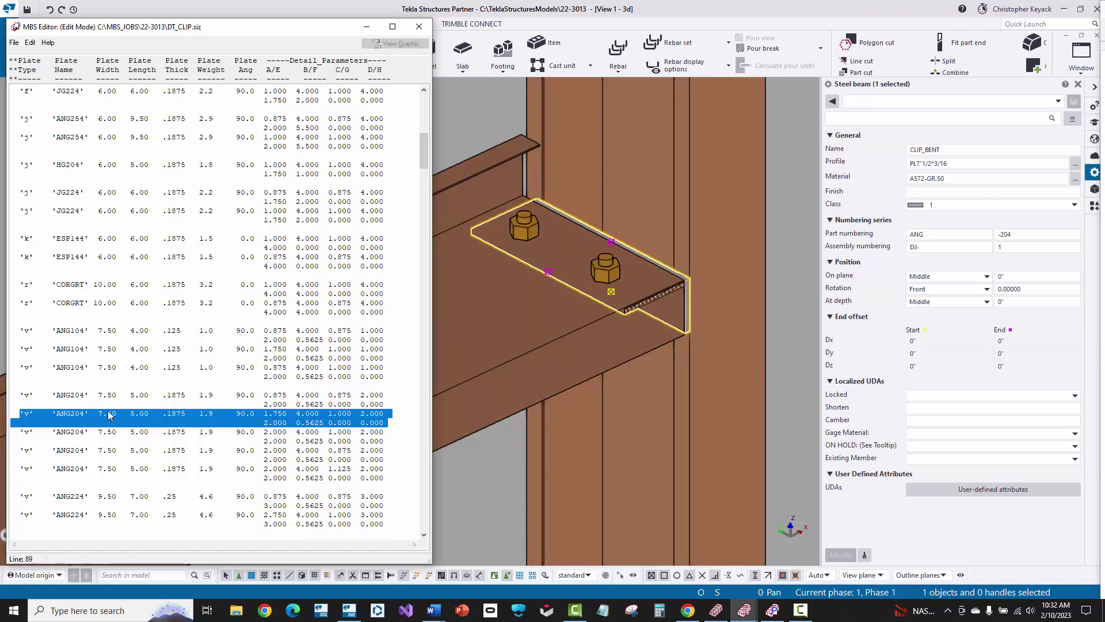
left_click_drag(98, 413, 122, 413)
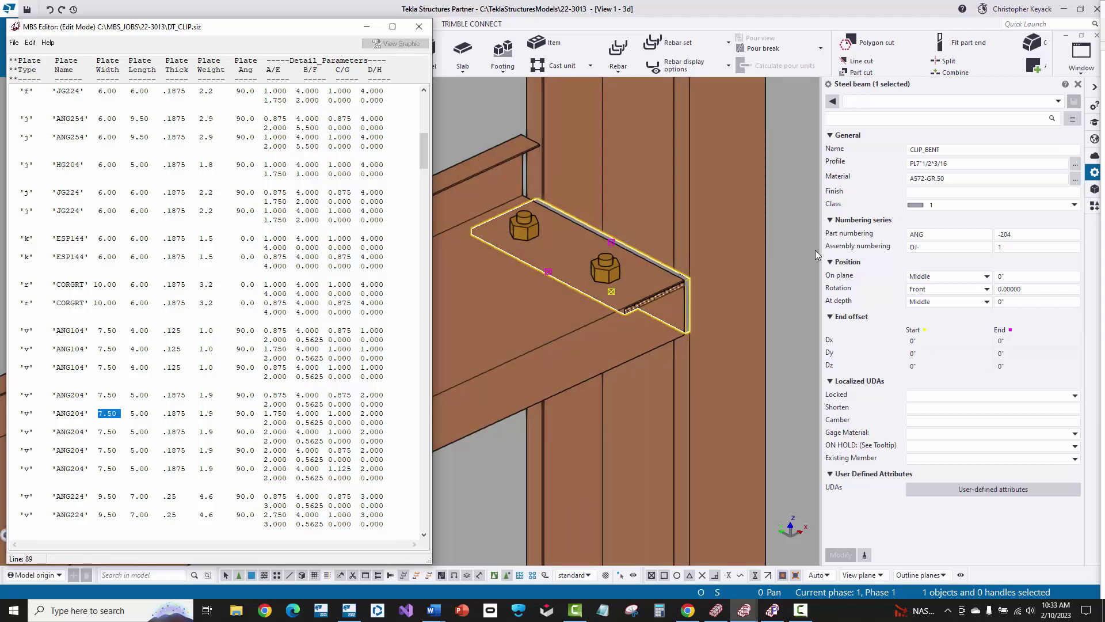
left_click(957, 165)
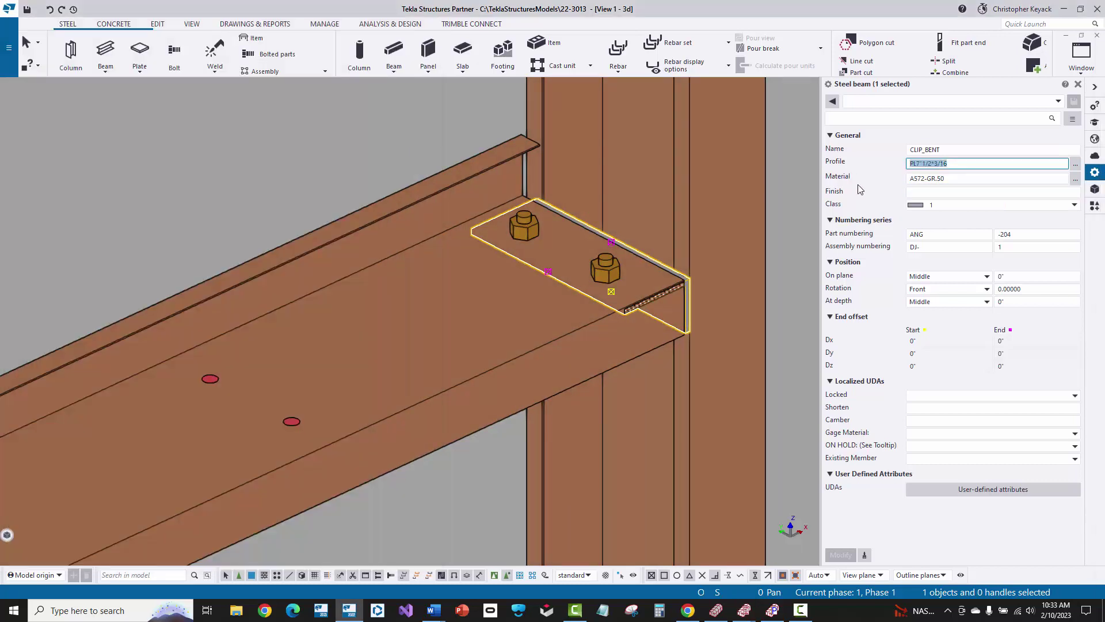
left_click(956, 164)
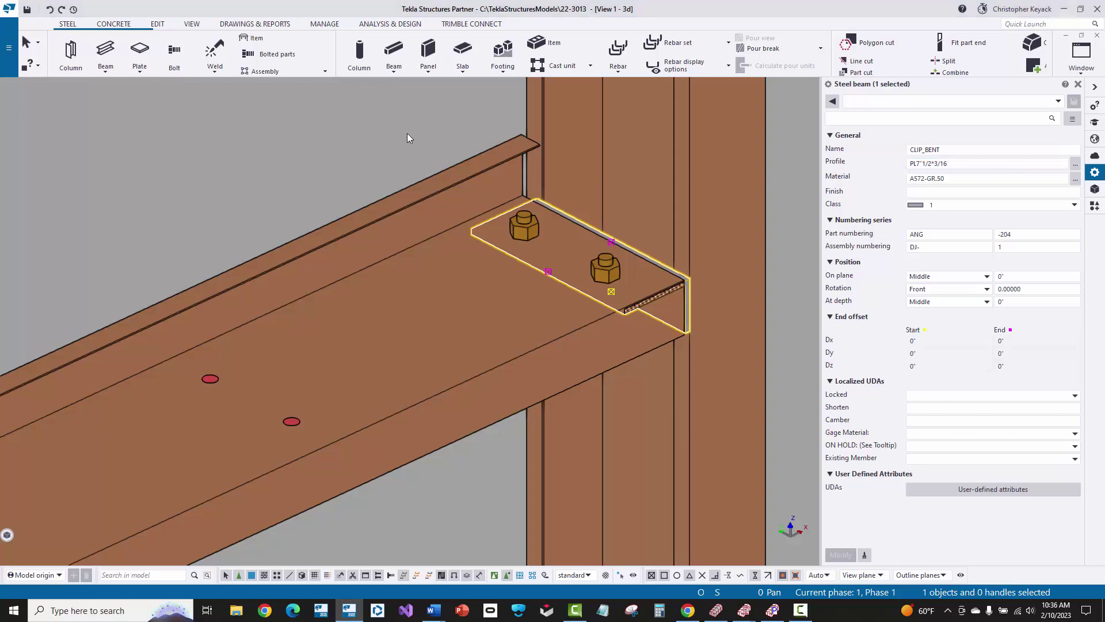
Delete the bent clip and its bolts at the girt-to-column joint and display the parts as transparent.
left_click_drag(358, 107, 721, 348)
left_click_drag(778, 399, 791, 404)
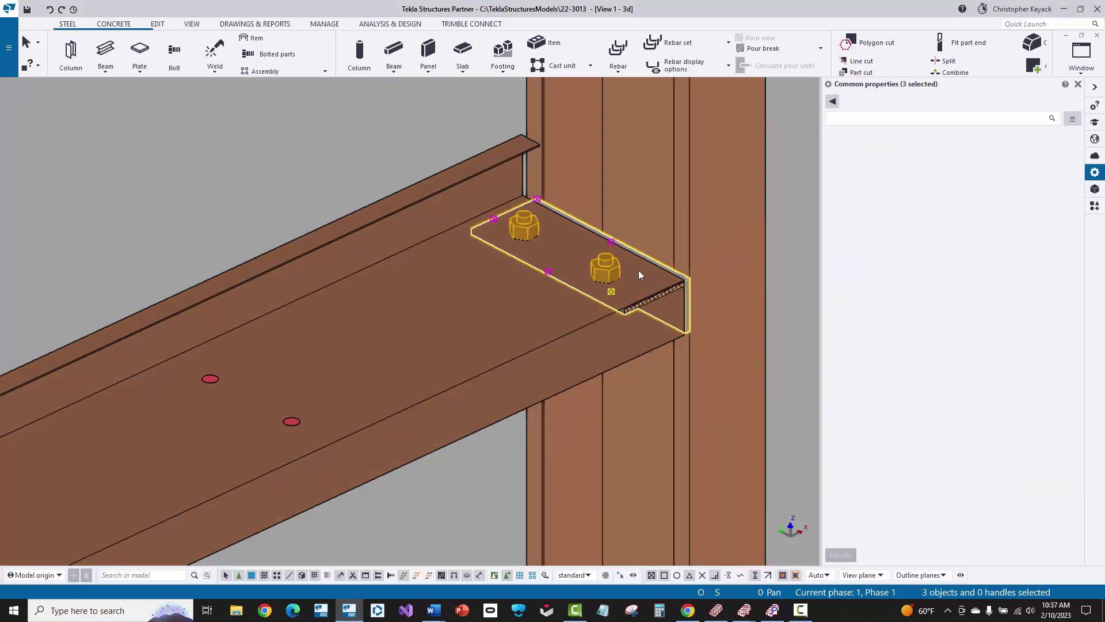
key("Delete")
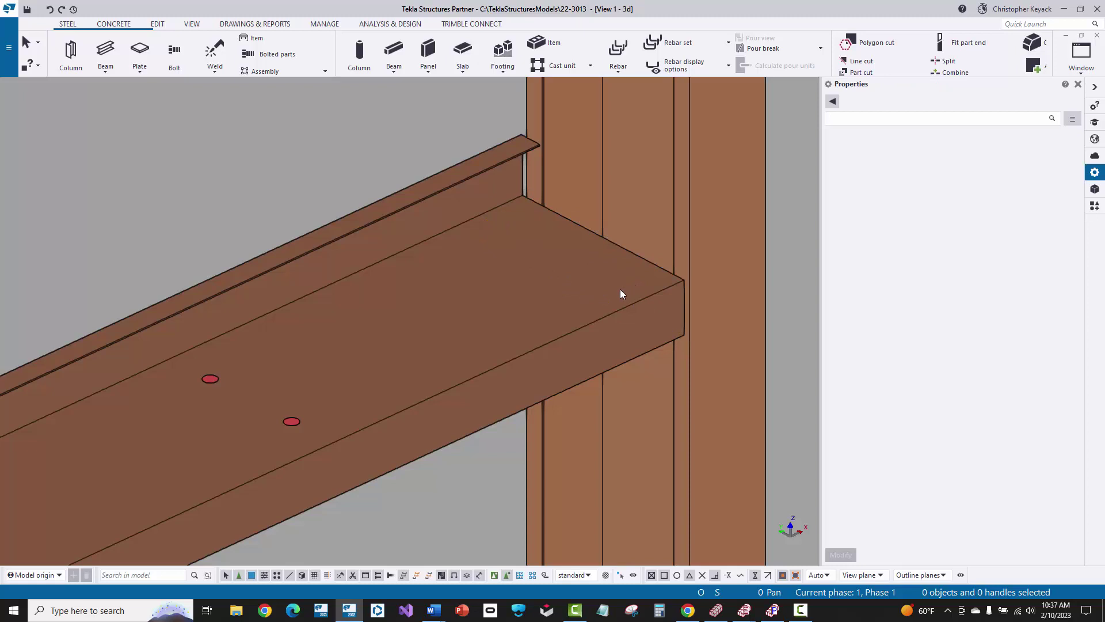
key("ctrl+2")
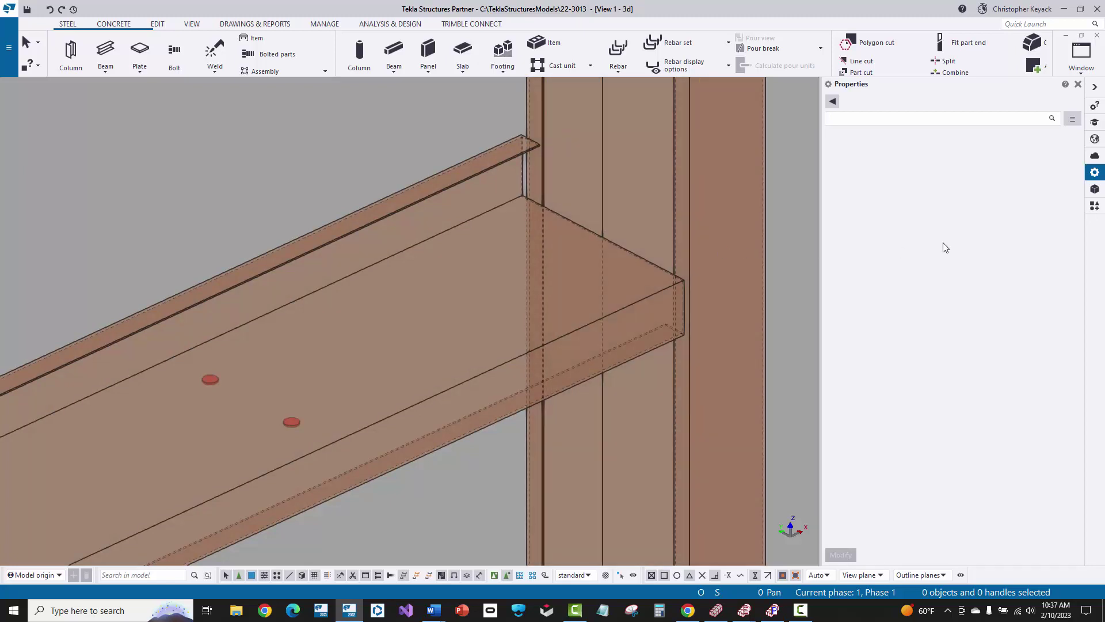
Find component 141 and create a Clip angle (141) connection with the column as main part and the Z girt as secondary part.
left_click(1094, 209)
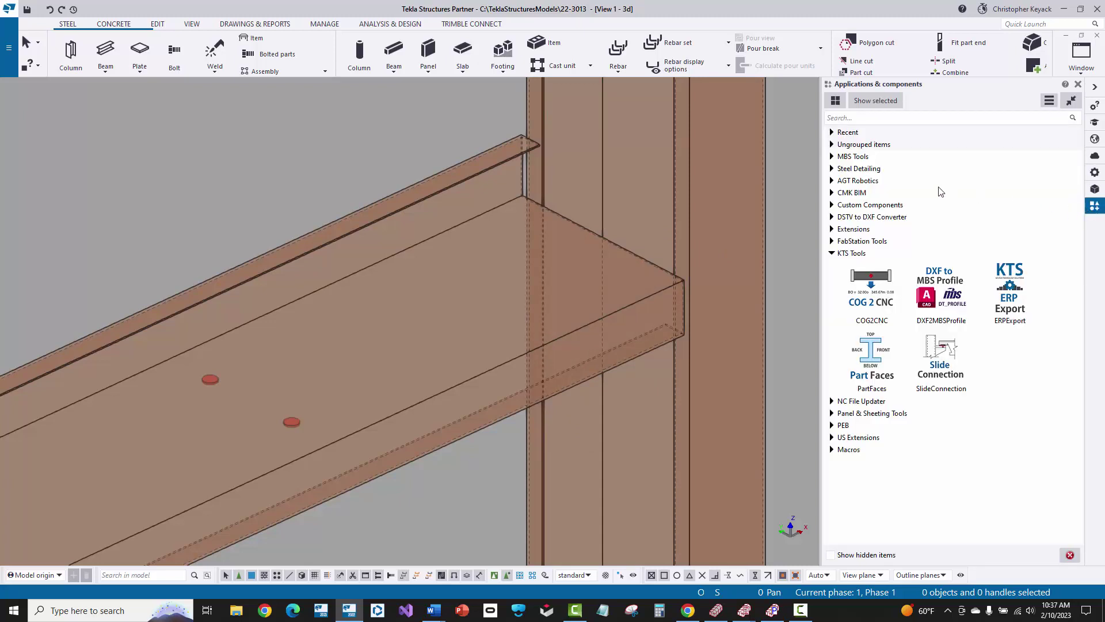
left_click(858, 120)
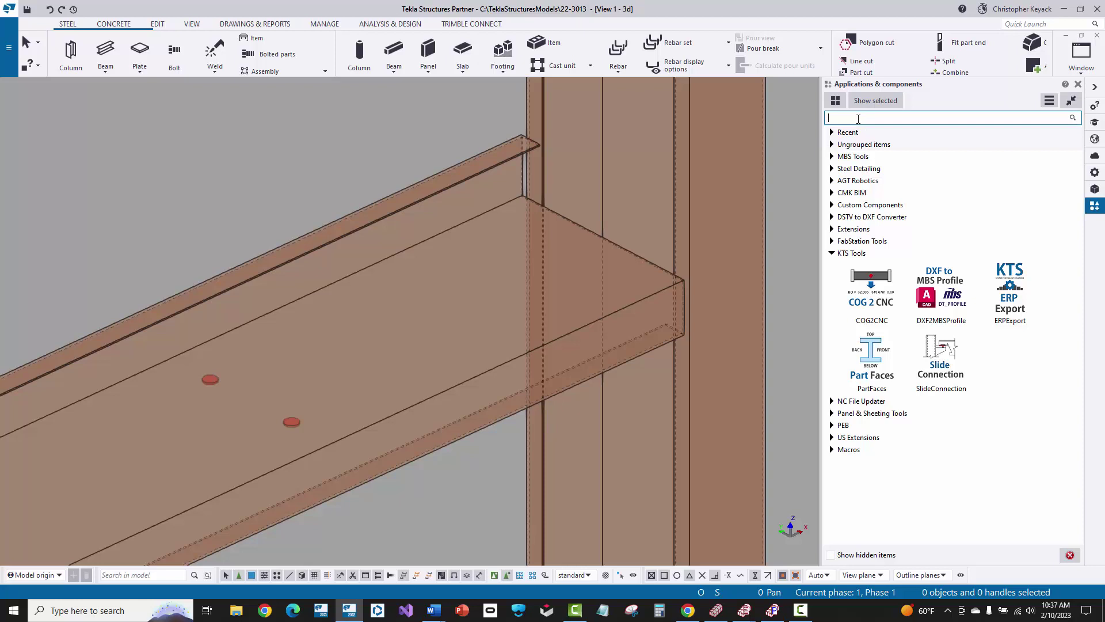
type("141")
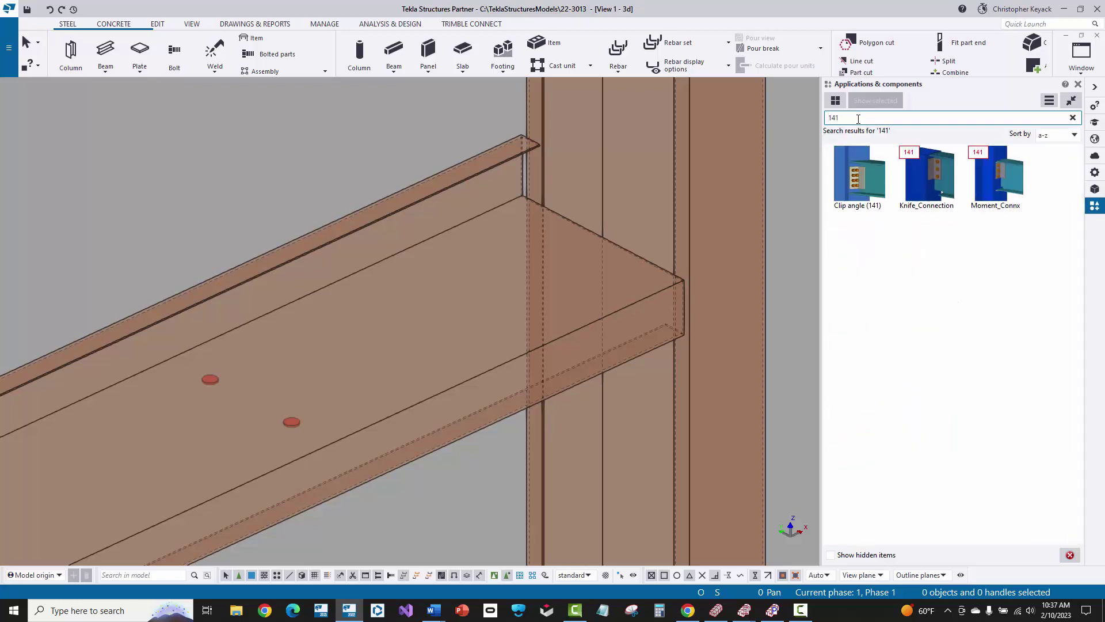
left_click(855, 179)
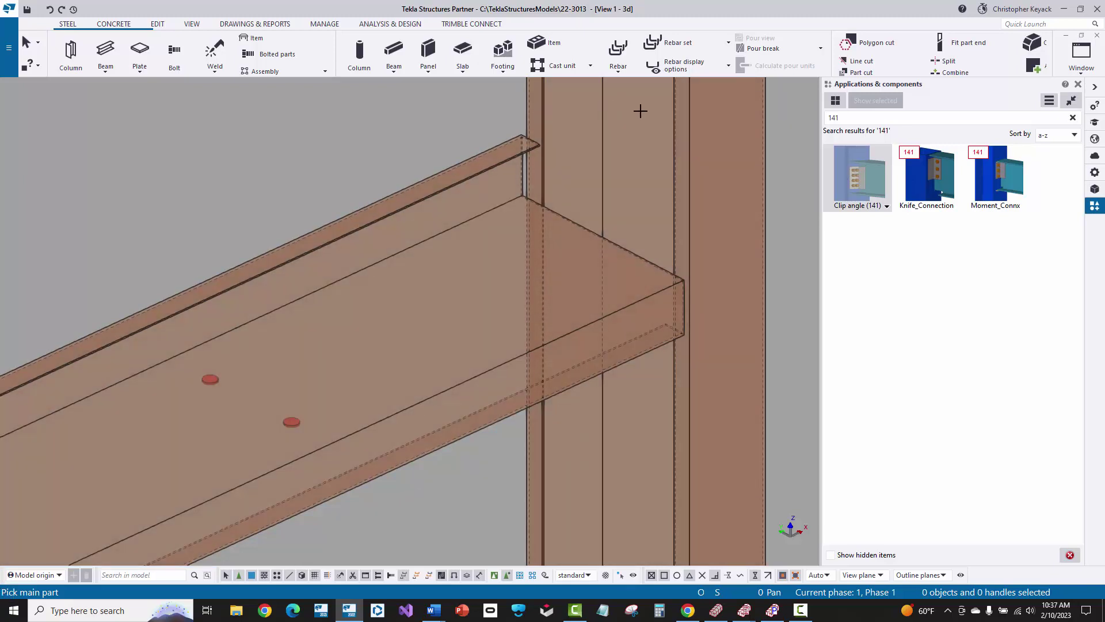
left_click(689, 106)
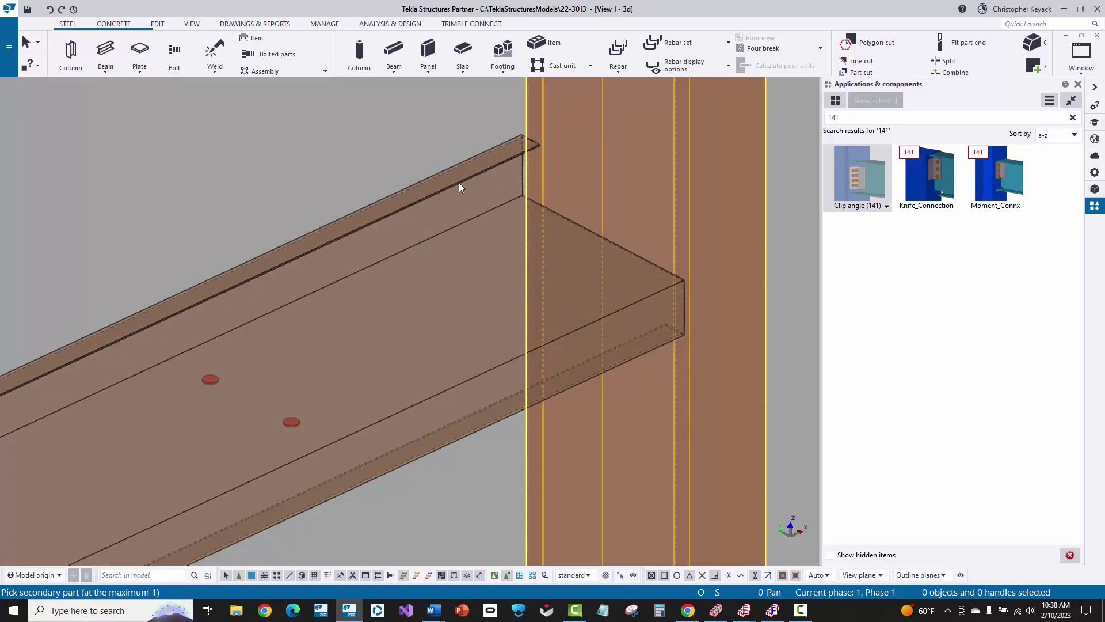
left_click(459, 182)
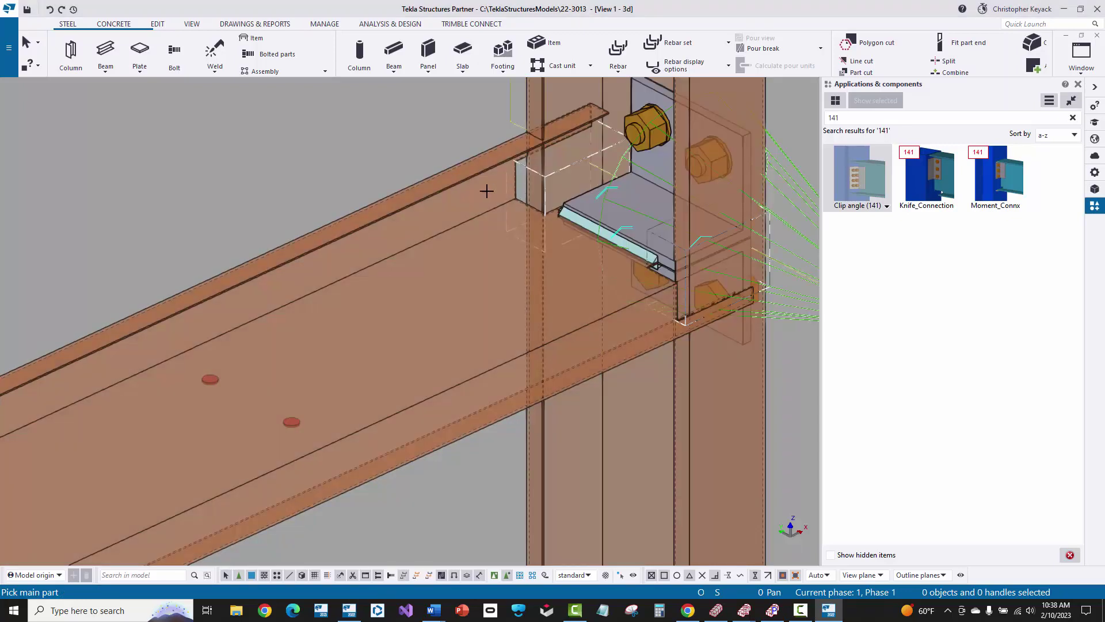
middle_click_drag(504, 203, 436, 242)
right_click(353, 134)
left_click(366, 142)
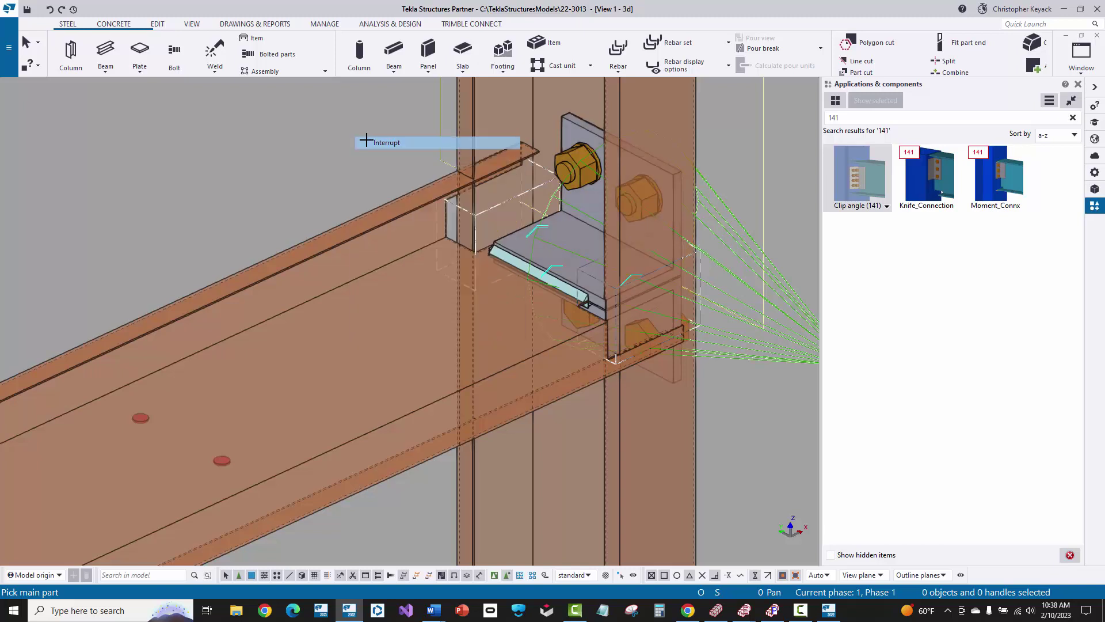
Open the properties of the new Clip angle (141) connection, keeping the joint in sight beside the dialog.
left_click(722, 256)
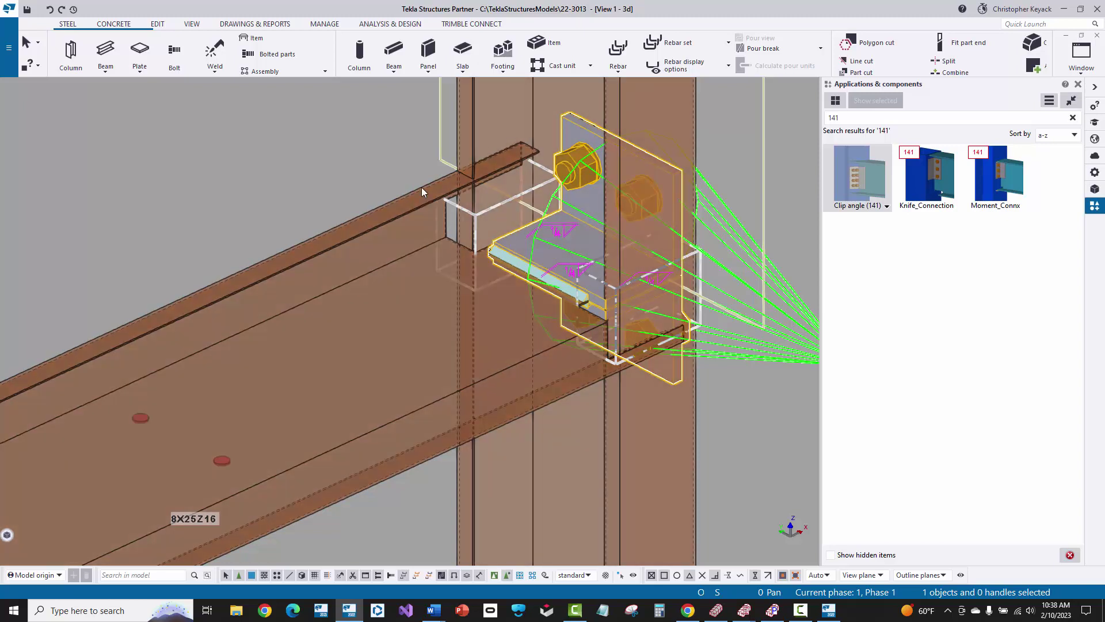
scroll(318, 153, "down", 1)
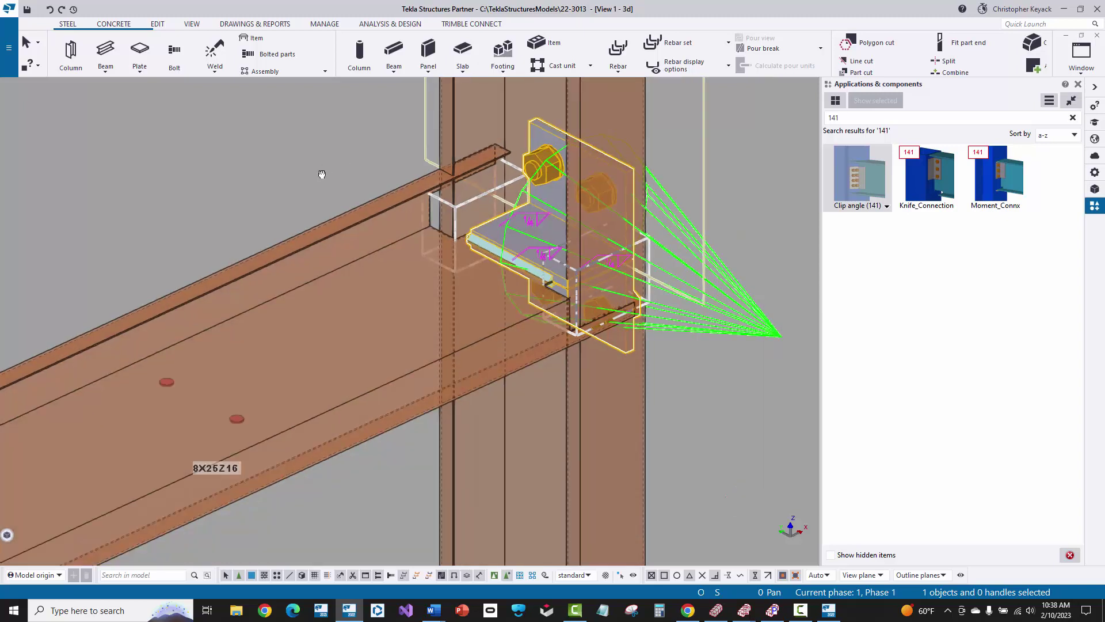
middle_click_drag(320, 173, 296, 219)
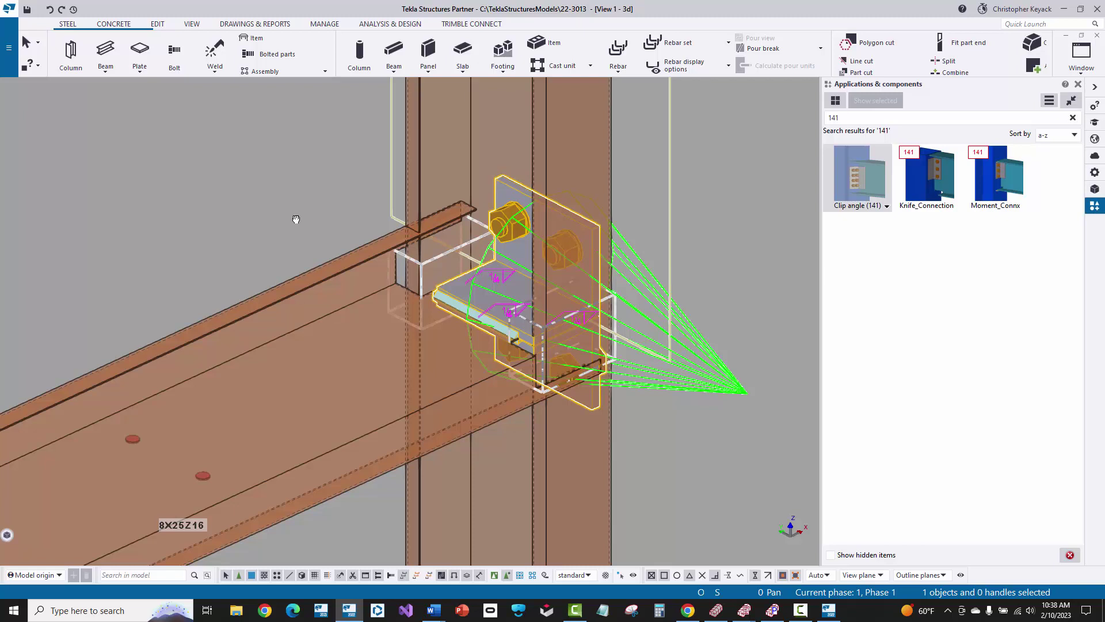
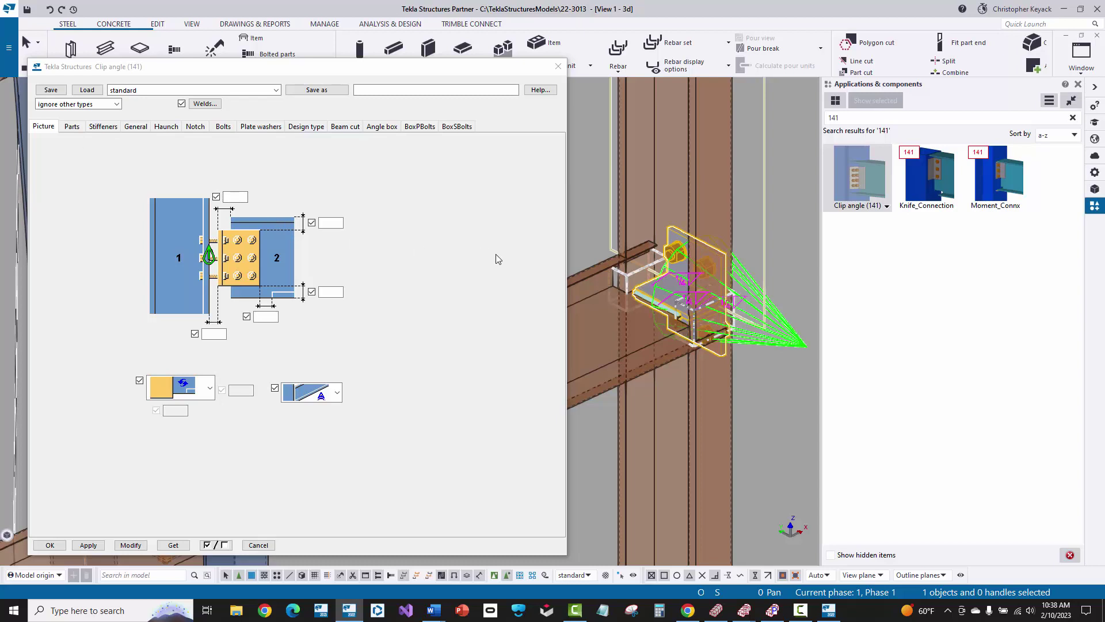
scroll(688, 236, "up", 4)
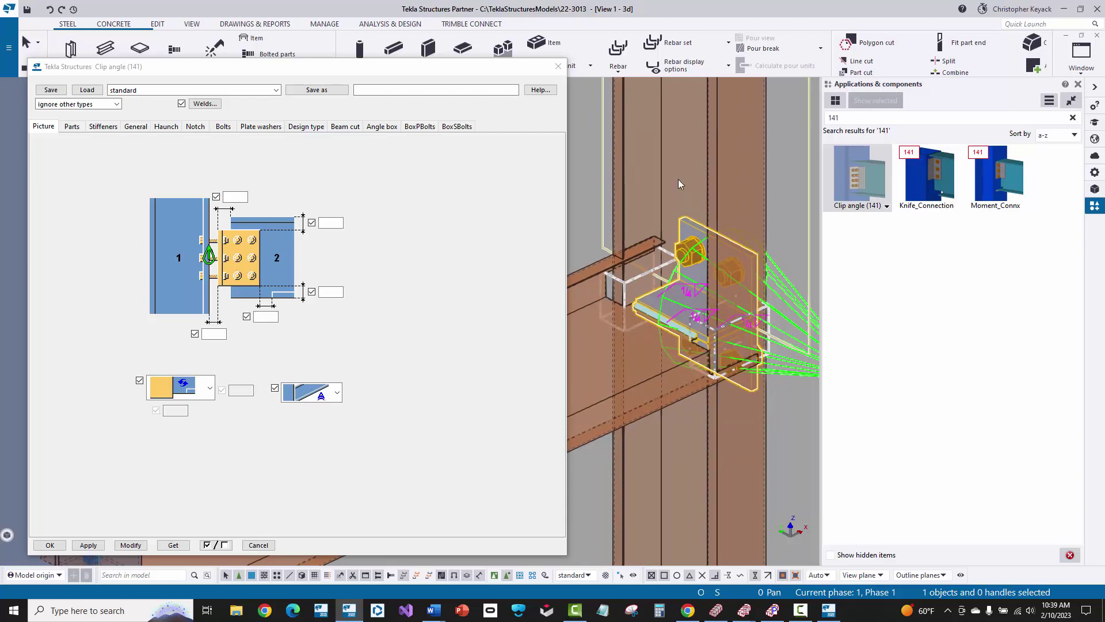
left_click_drag(151, 74, 144, 102)
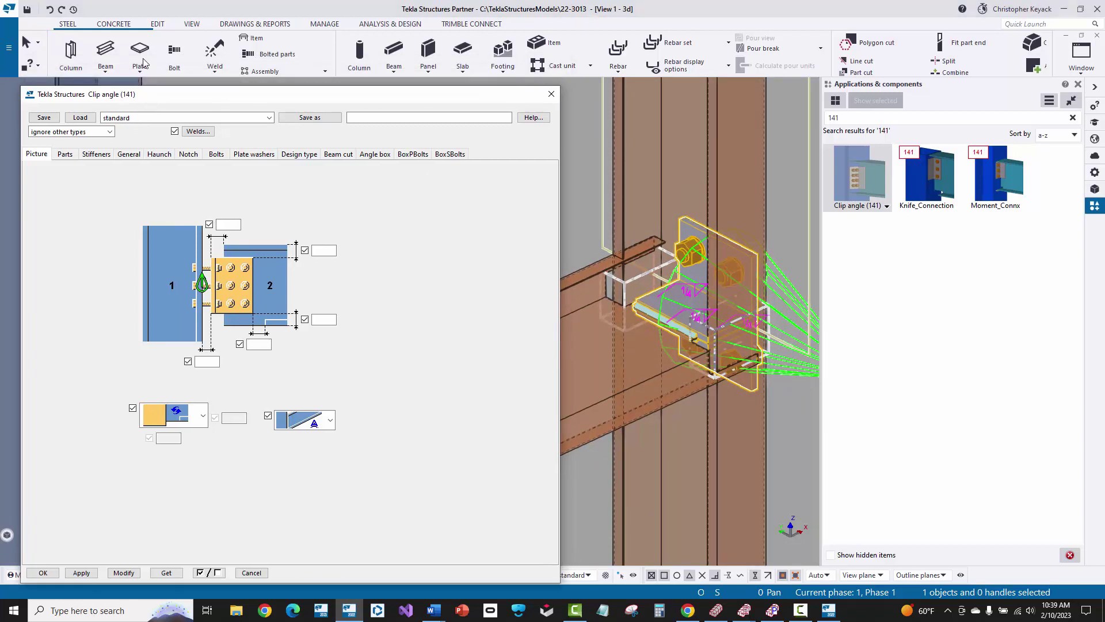
Measure the distance from the column flange's outer edge to the face of the column web.
left_click(157, 24)
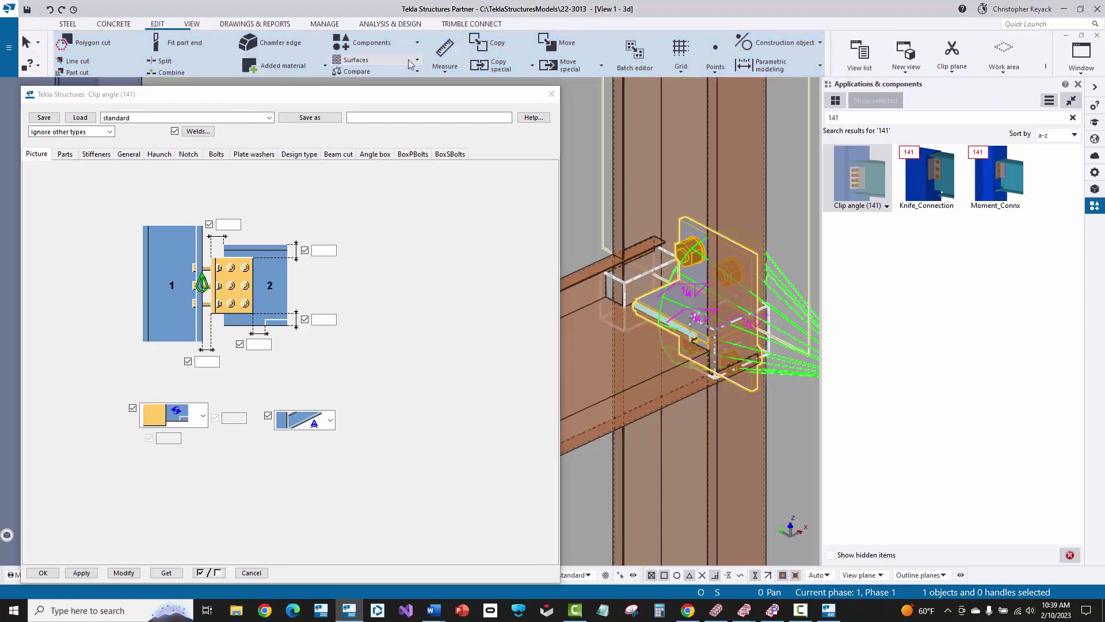
left_click(445, 51)
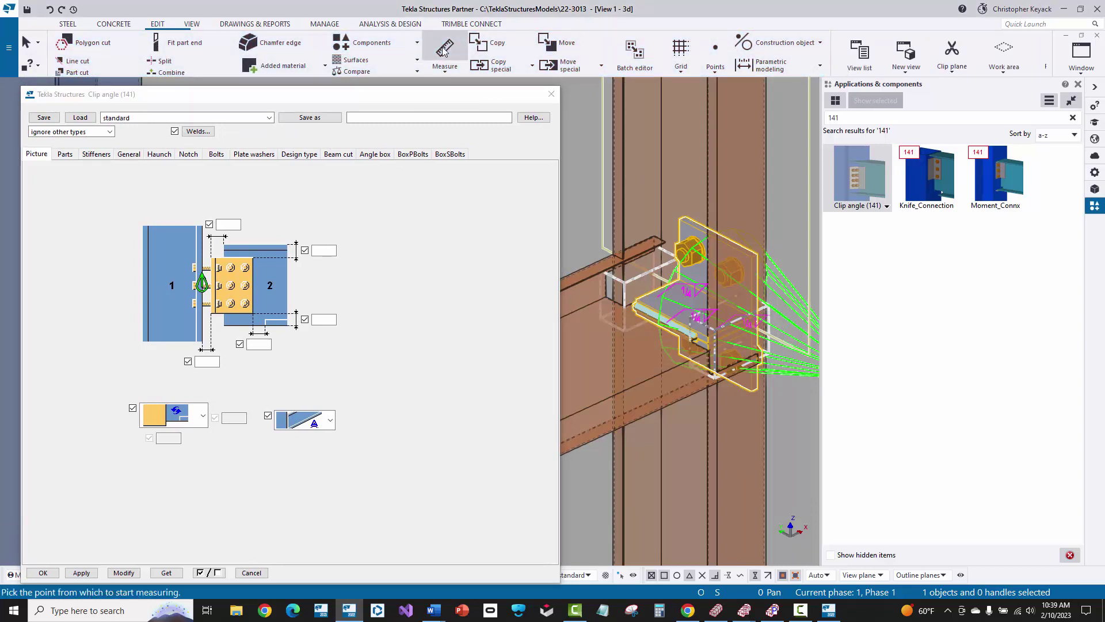
right_click(766, 106)
left_click(799, 257)
scroll(764, 131, "up", 3)
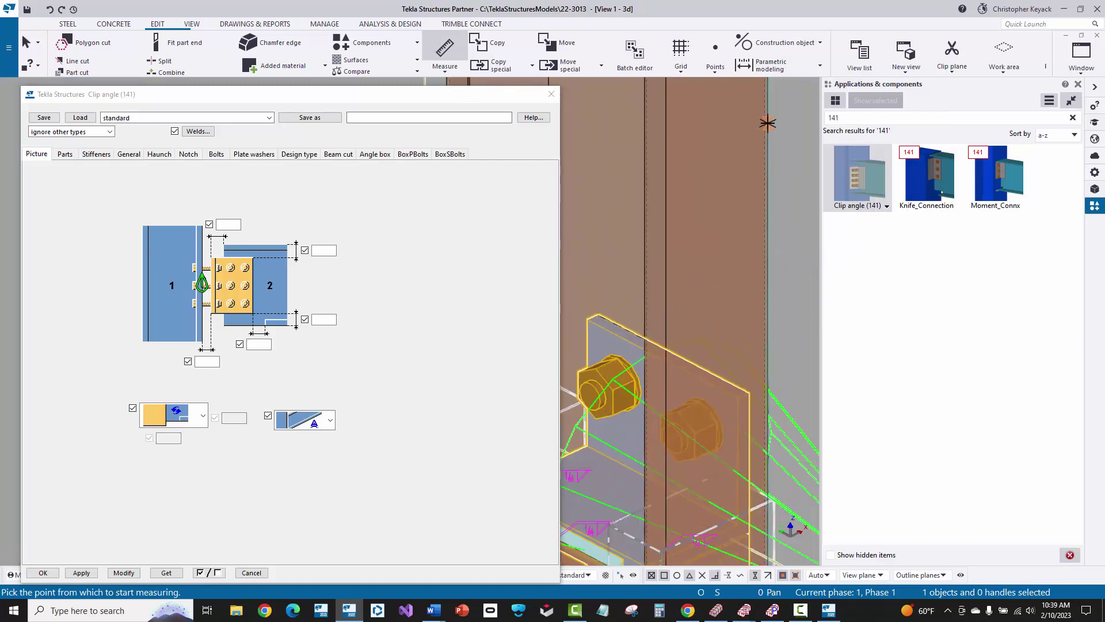
left_click(767, 122)
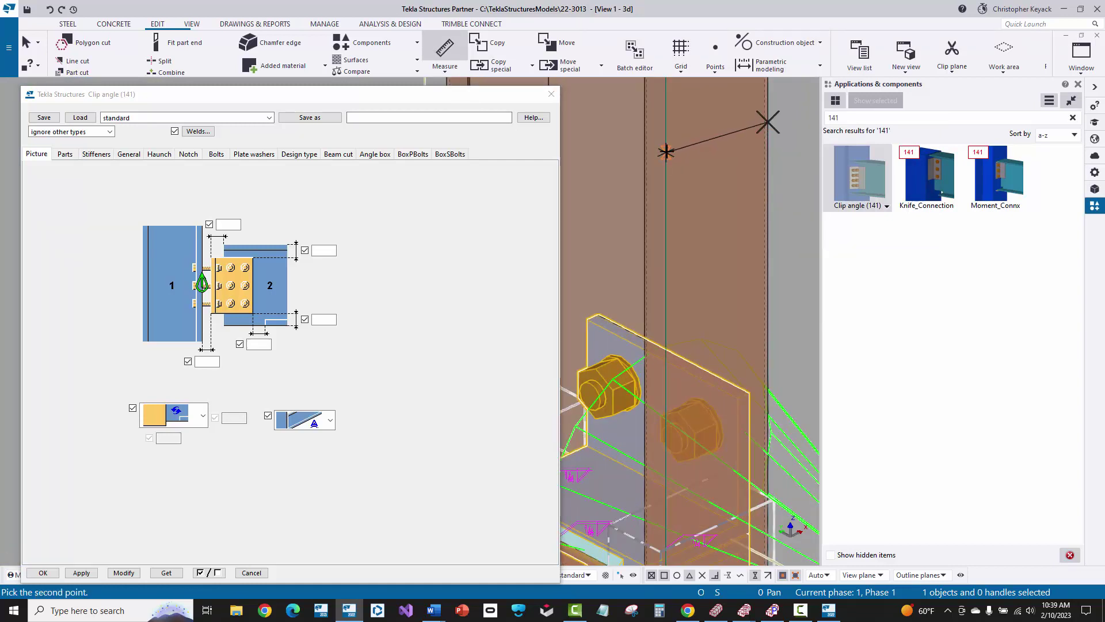
right_click(666, 151)
left_click(688, 266)
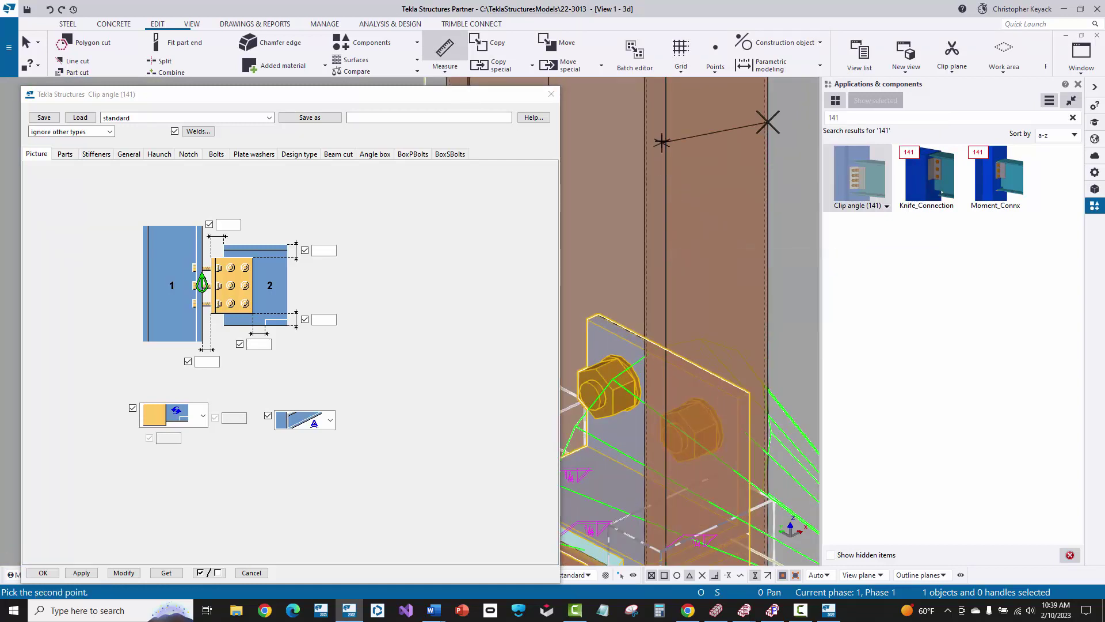
left_click(666, 167)
left_click(725, 190)
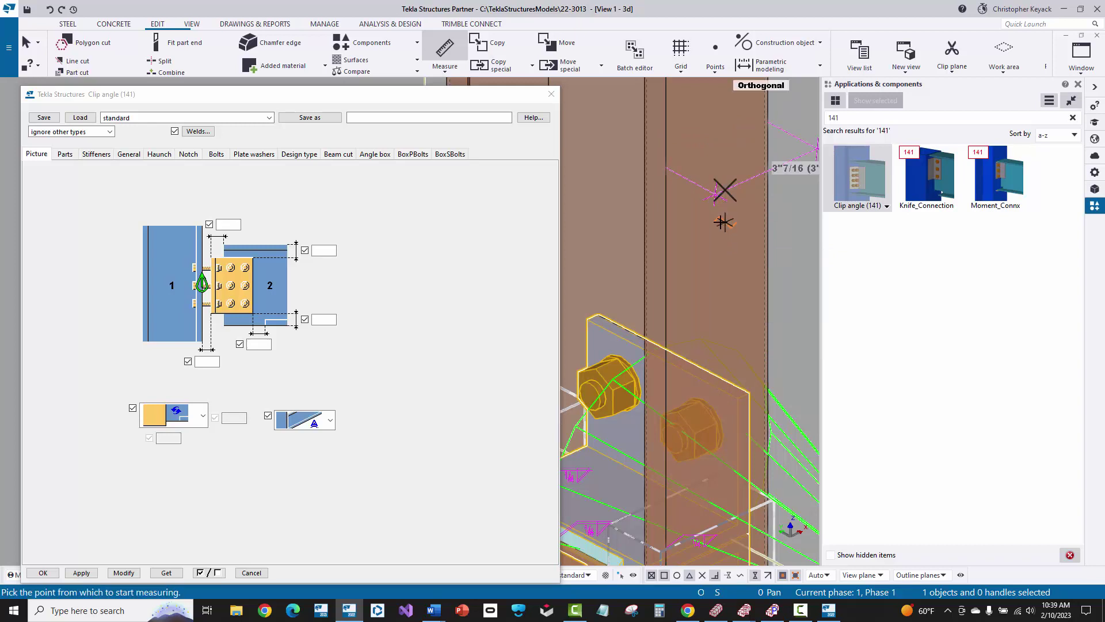
scroll(721, 222, "down", 3)
right_click(720, 230)
left_click(728, 236)
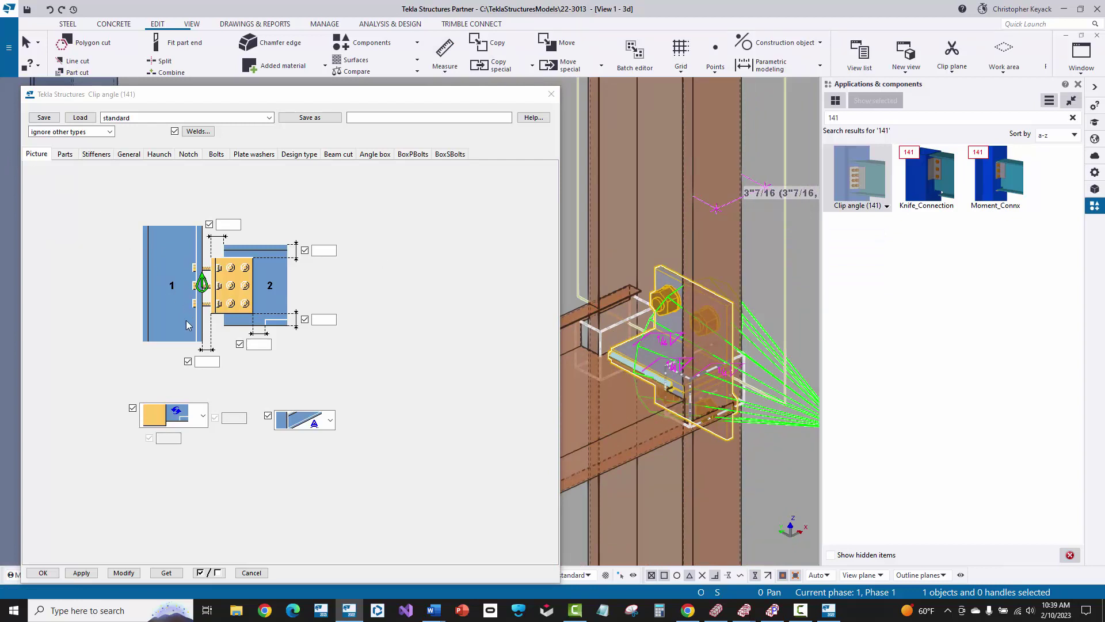
Set the clip angle's offset from the column flange edge to 3"7/16 and update the connection.
left_click(206, 362)
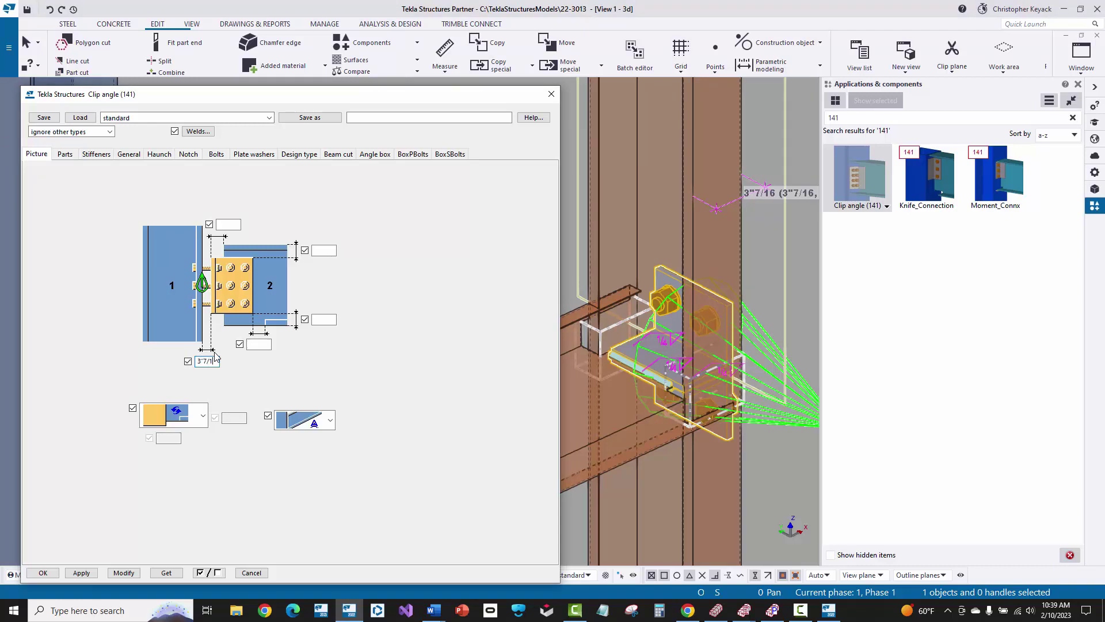
left_click(124, 572)
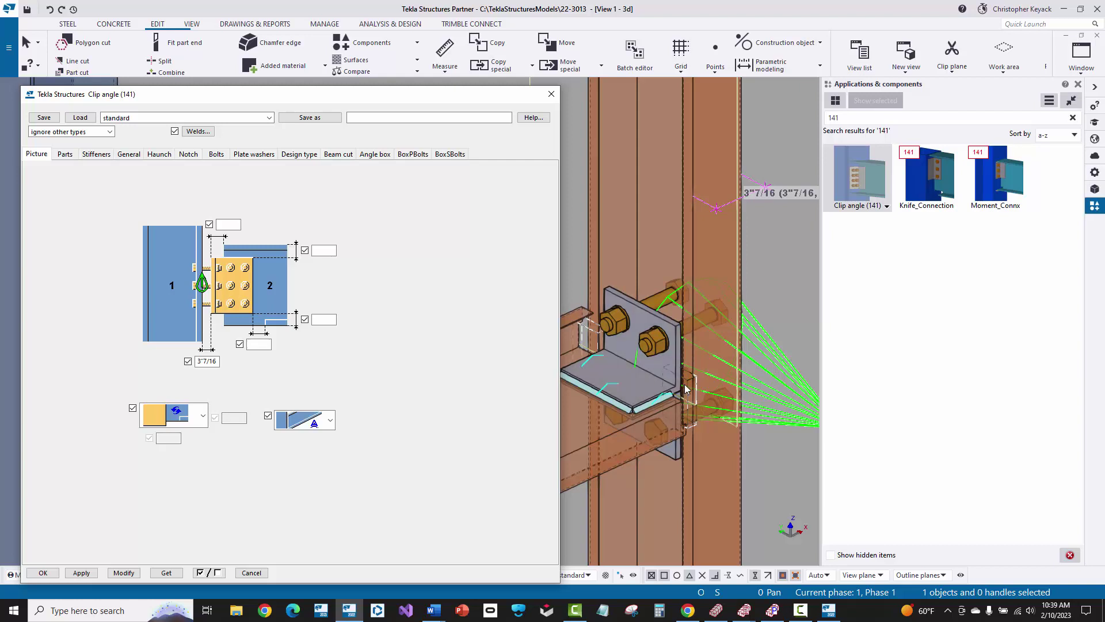
scroll(665, 400, "up", 5)
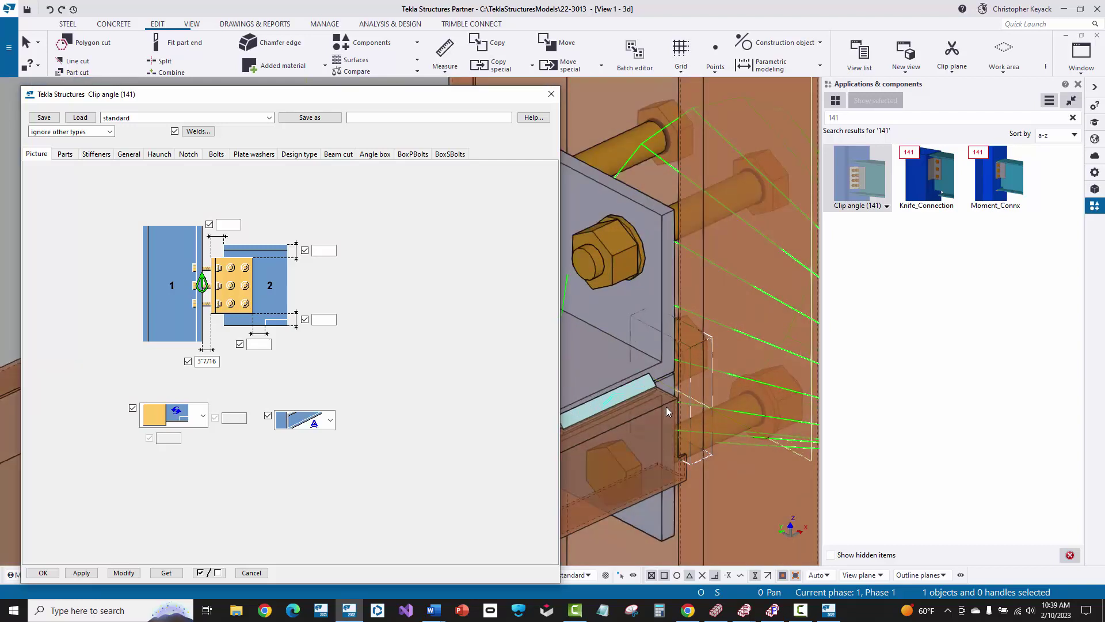
scroll(668, 400, "up", 3)
scroll(687, 397, "down", 3)
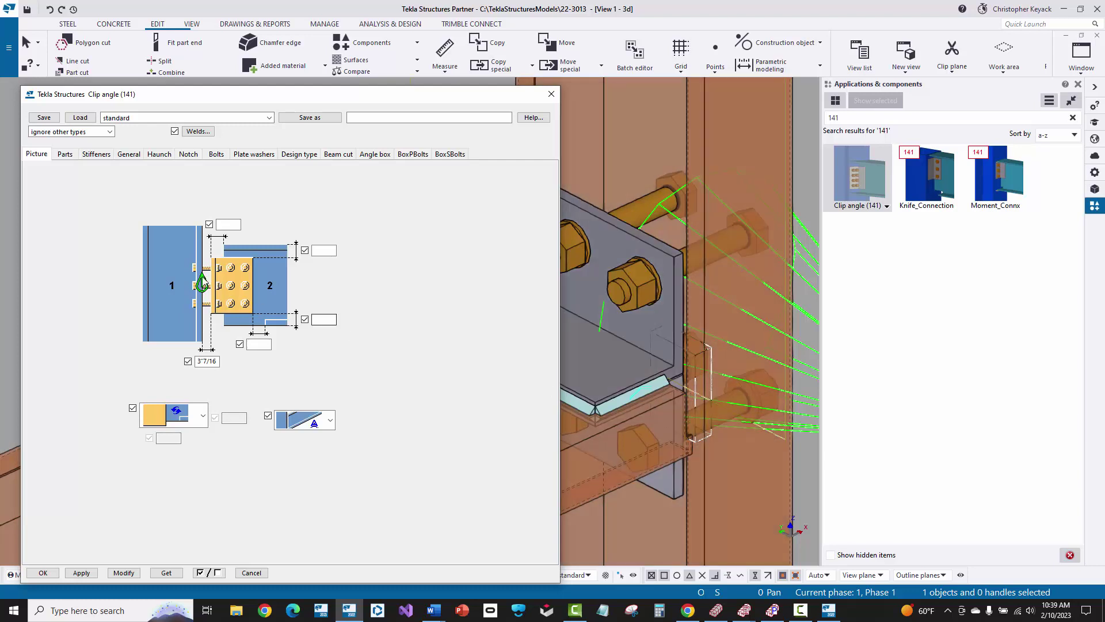
Set the end gap between the column web and the girt to 0 and update the connection.
left_click(227, 225)
type("0")
left_click(124, 572)
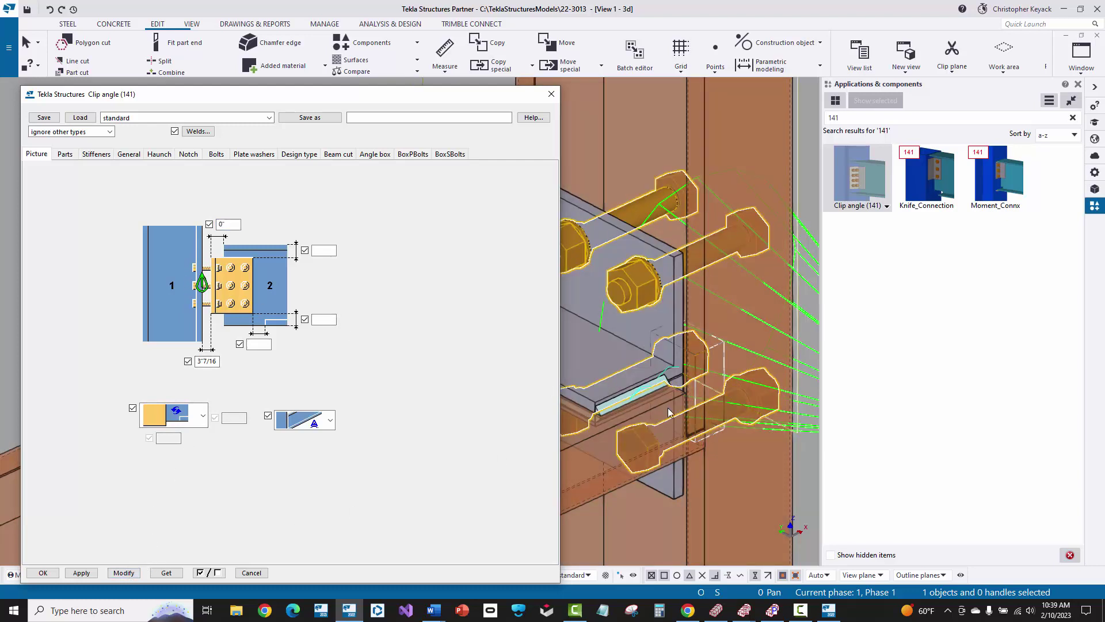
scroll(679, 426, "up", 3)
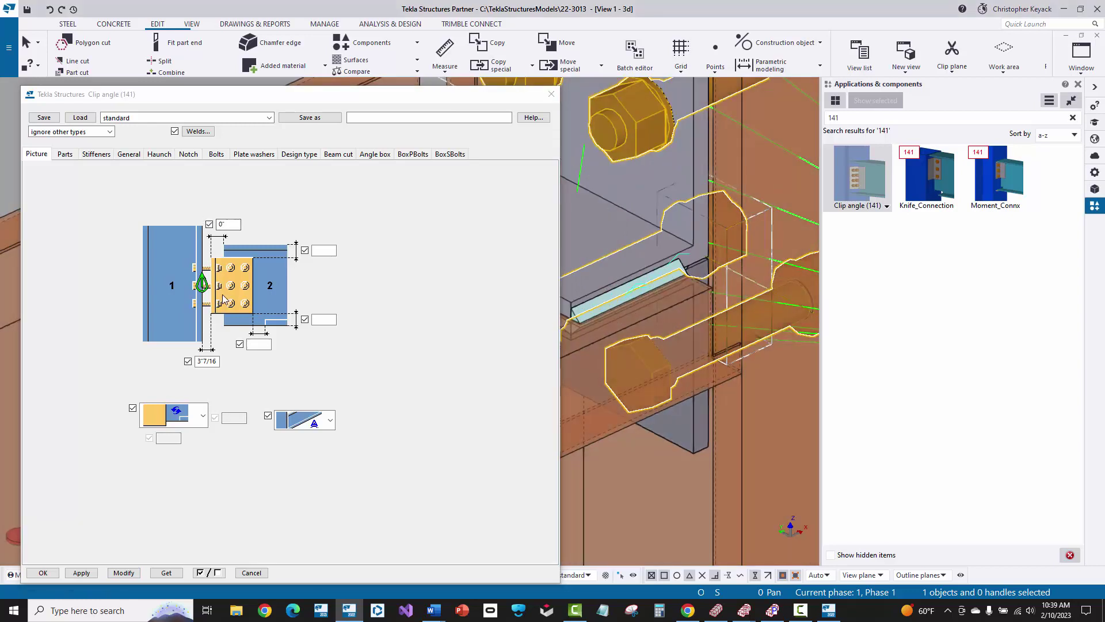
Set the girt's end gap to 1/4 and update the connection.
double_click(230, 227)
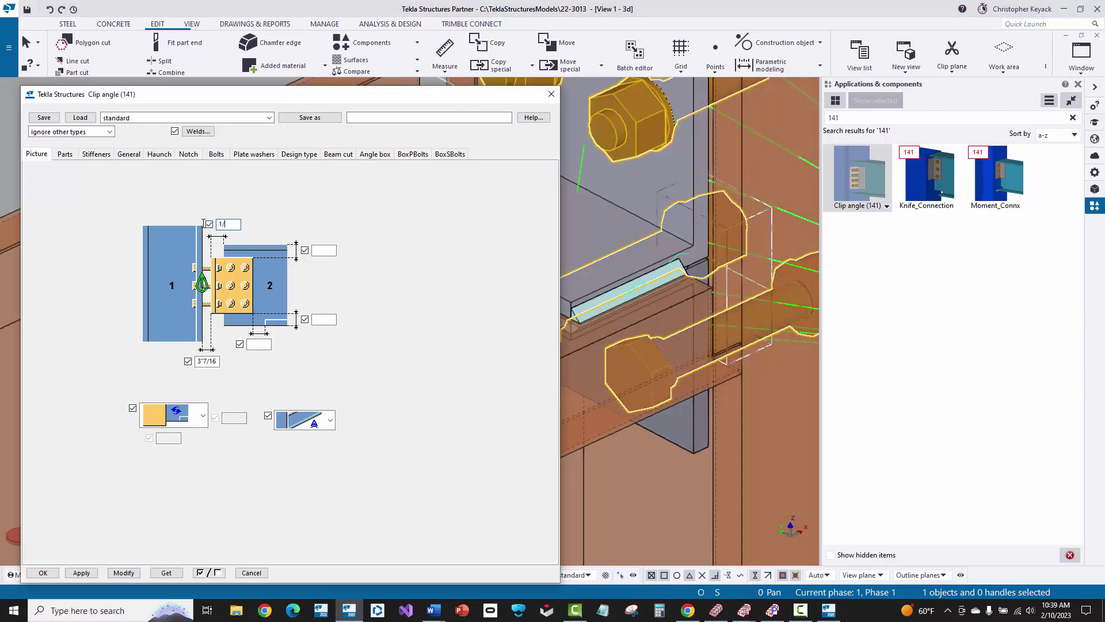
type("1/4")
left_click(124, 573)
Set the near-side angle profile to L3X2X3/16 and update the connection.
left_click(64, 155)
left_click(130, 183)
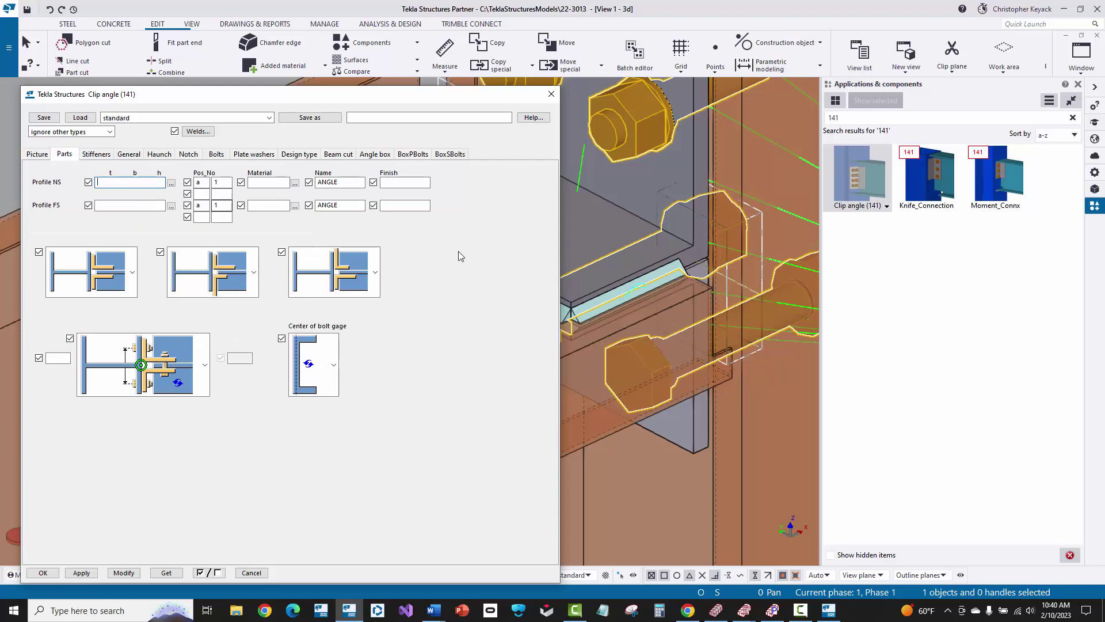
scroll(662, 276, "down", 5)
middle_click_drag(662, 277, 707, 320, "ctrl")
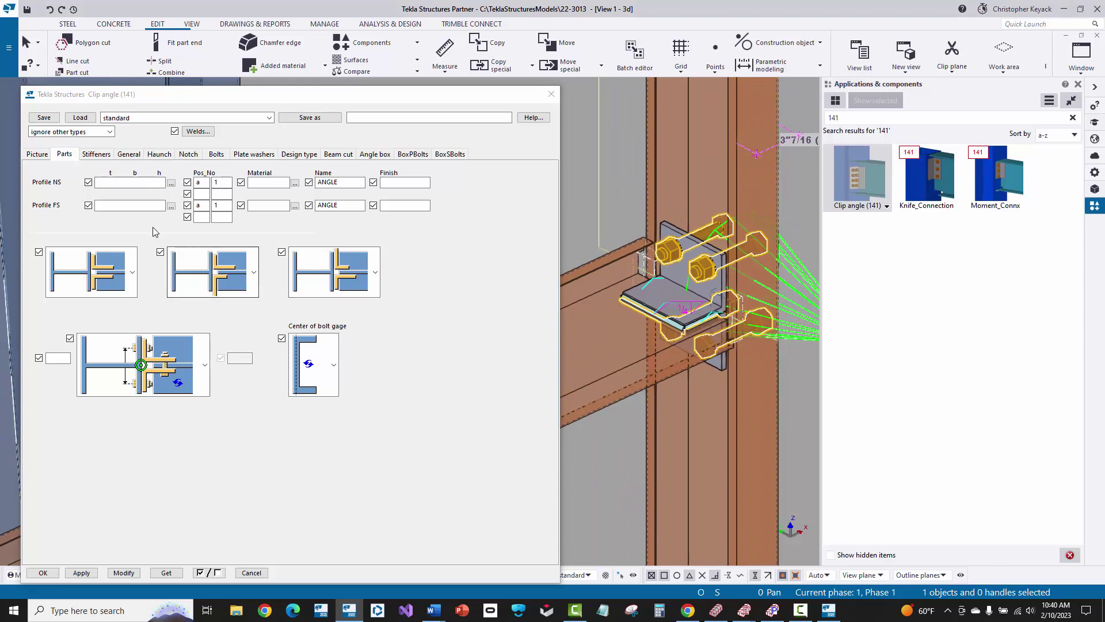
left_click(123, 184)
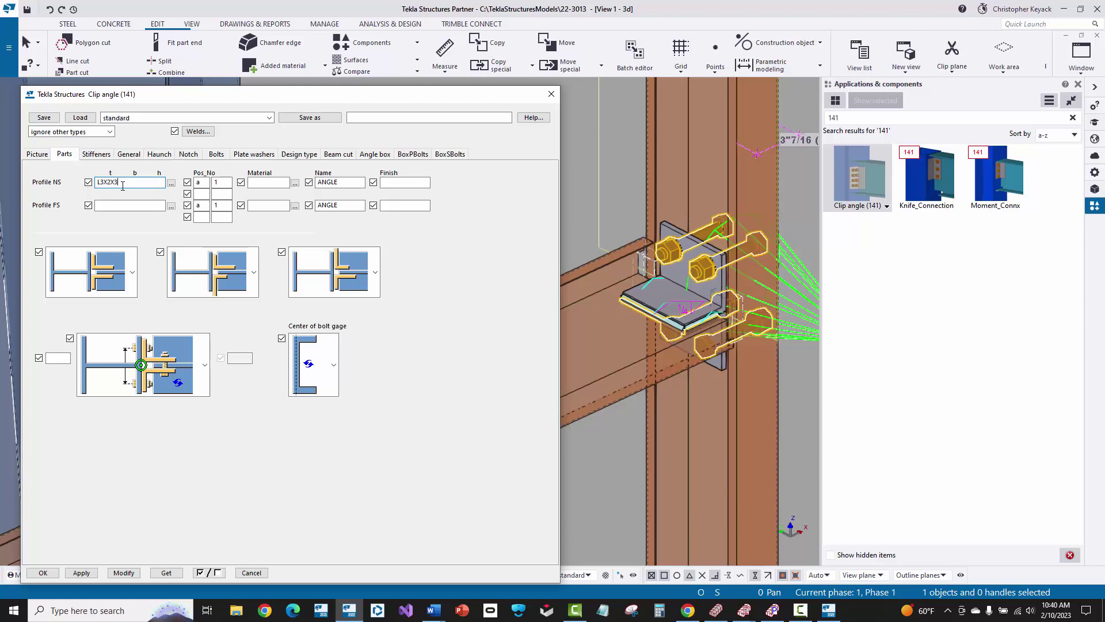
left_click(127, 573)
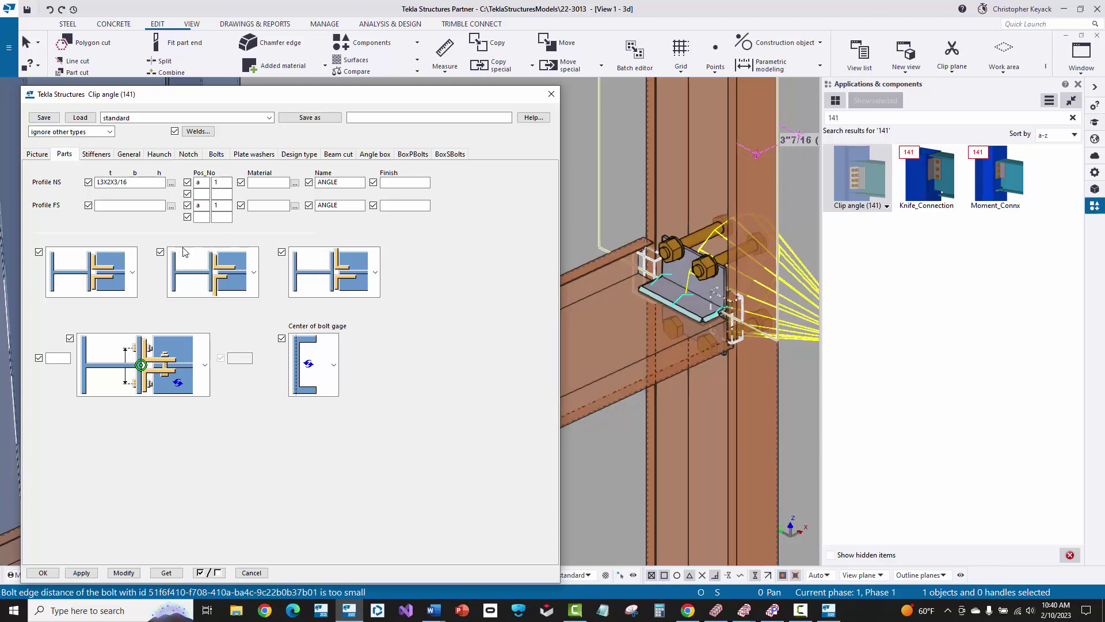
Copy the L3X2X3/16 profile from the near-side angle to the far-side angle.
left_click(35, 156)
left_click(67, 156)
left_click_drag(125, 184, 88, 184)
key("ctrl+c")
left_click(115, 206)
key("ctrl+v")
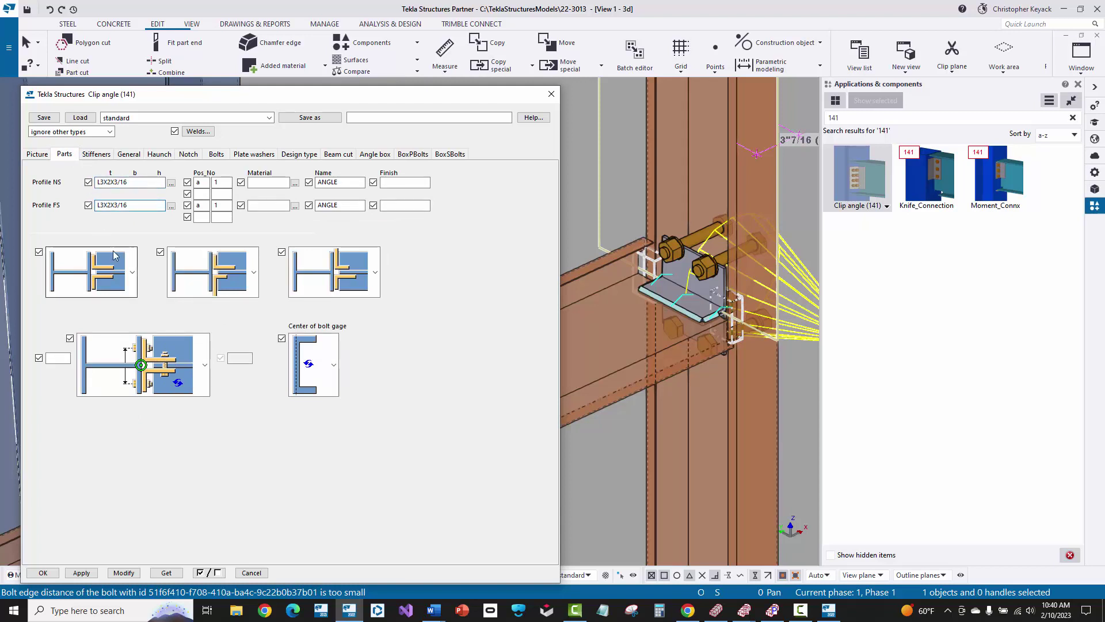
scroll(729, 281, "up", 2)
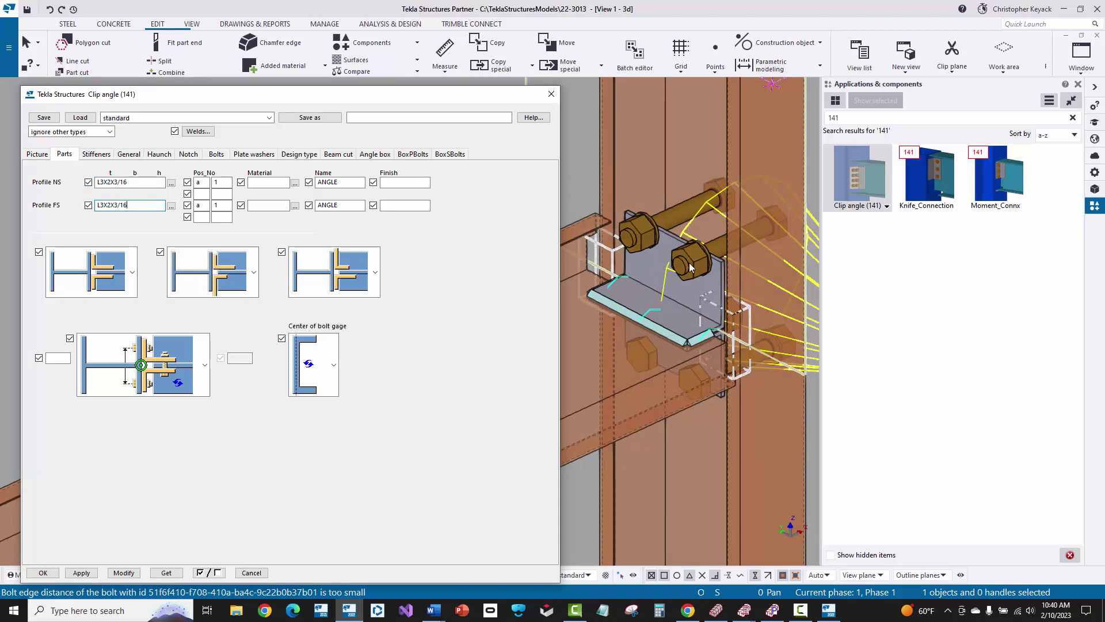
scroll(690, 263, "down", 2)
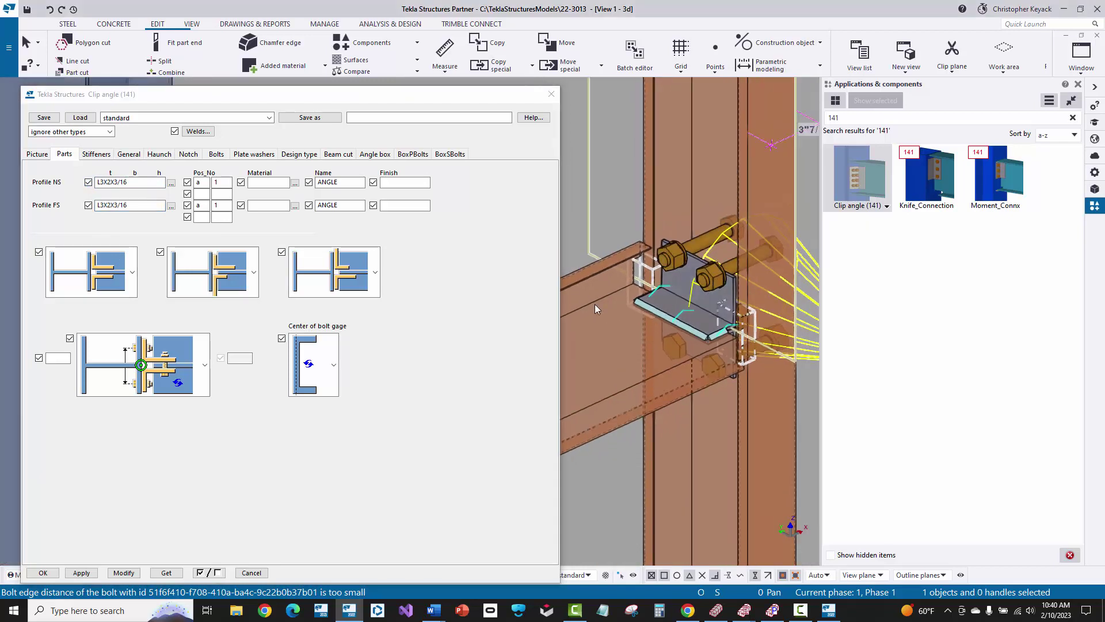
Swap the leg orientation of both angles so the long leg lies along the girt, and update the connection.
left_click(210, 286)
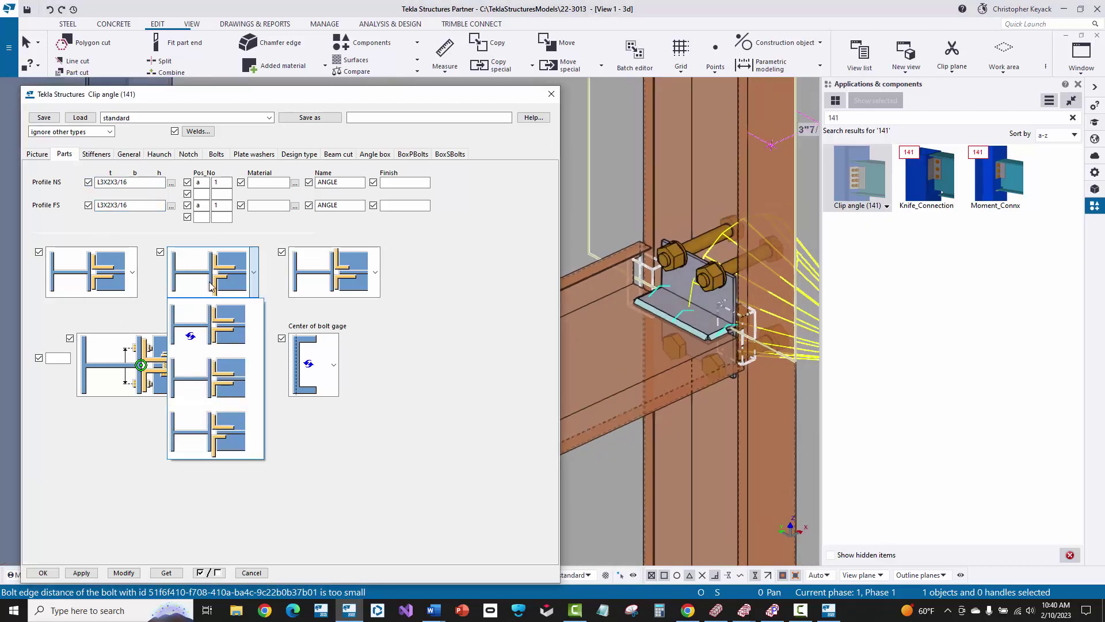
left_click(211, 381)
left_click(358, 283)
left_click(341, 374)
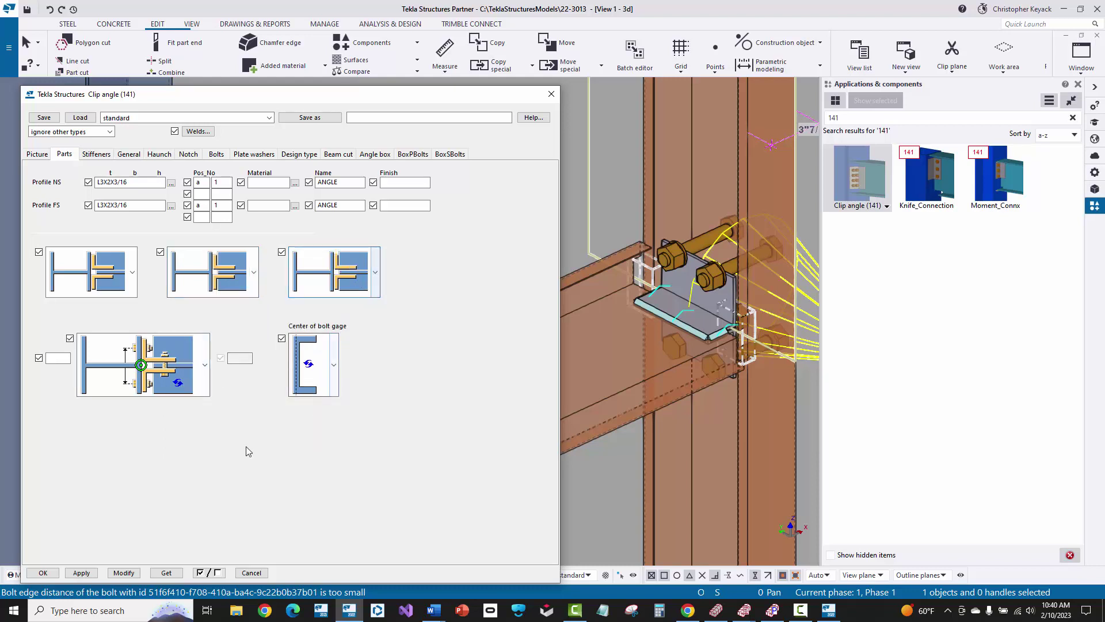
left_click(124, 572)
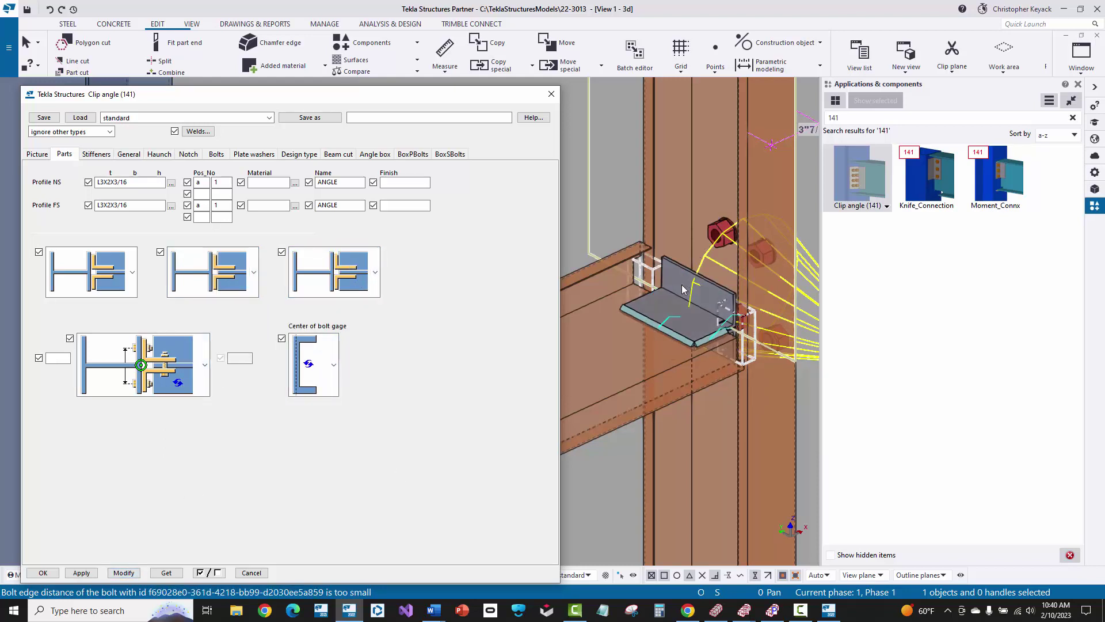
Change the connection to a single clip angle on the other side of the girt web and update it.
scroll(710, 352, "up", 1)
scroll(703, 340, "up", 1)
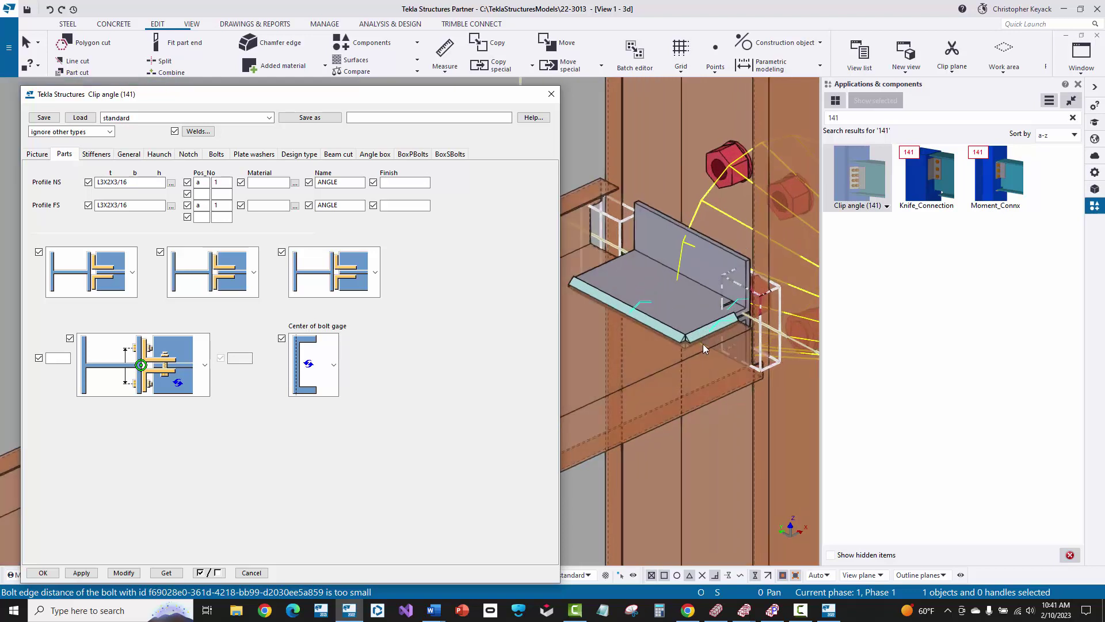
scroll(703, 331, "up", 1)
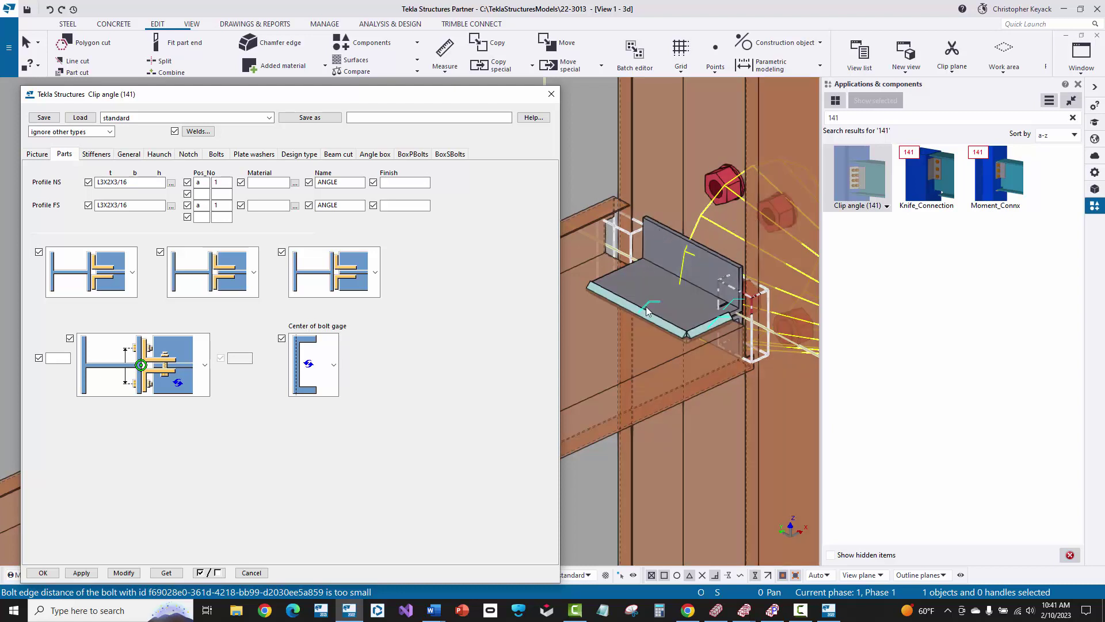
scroll(702, 339, "up", 2)
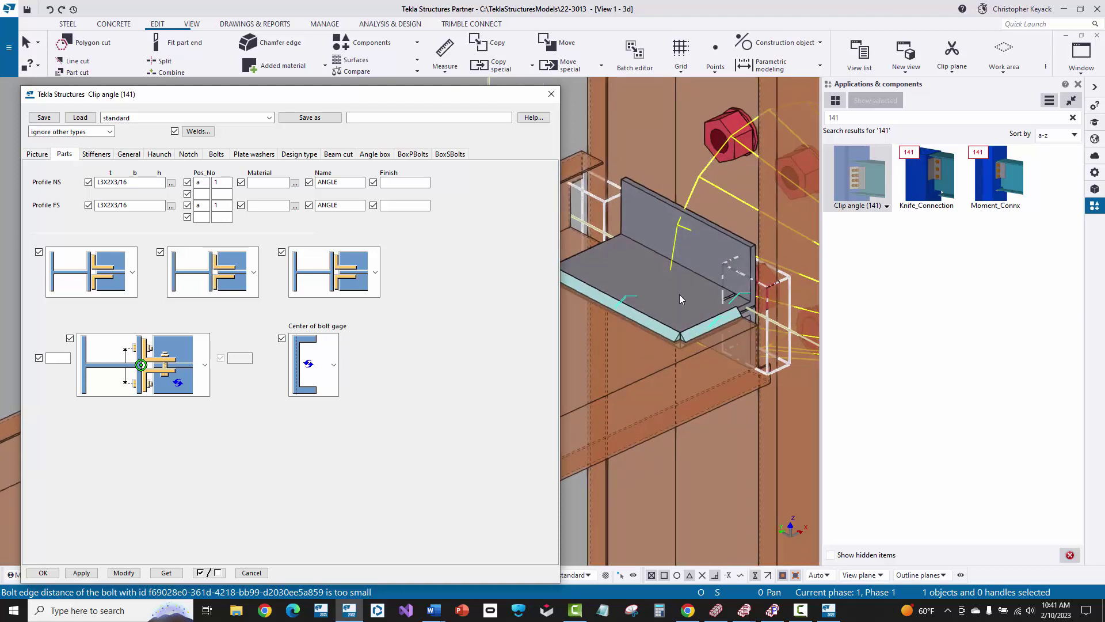
scroll(679, 295, "down", 1)
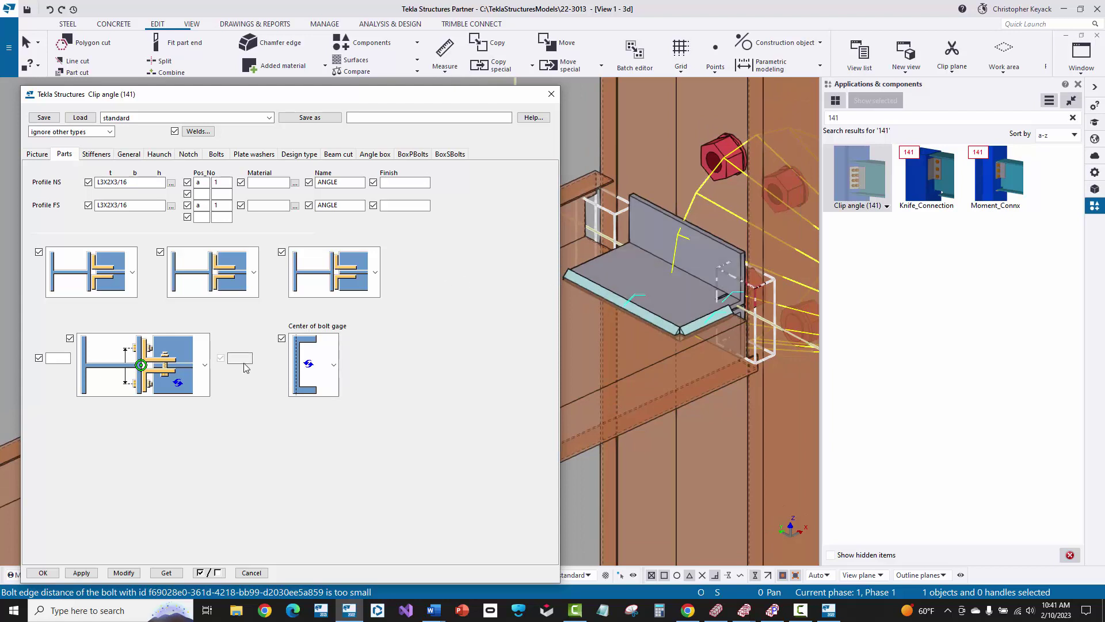
left_click(91, 272)
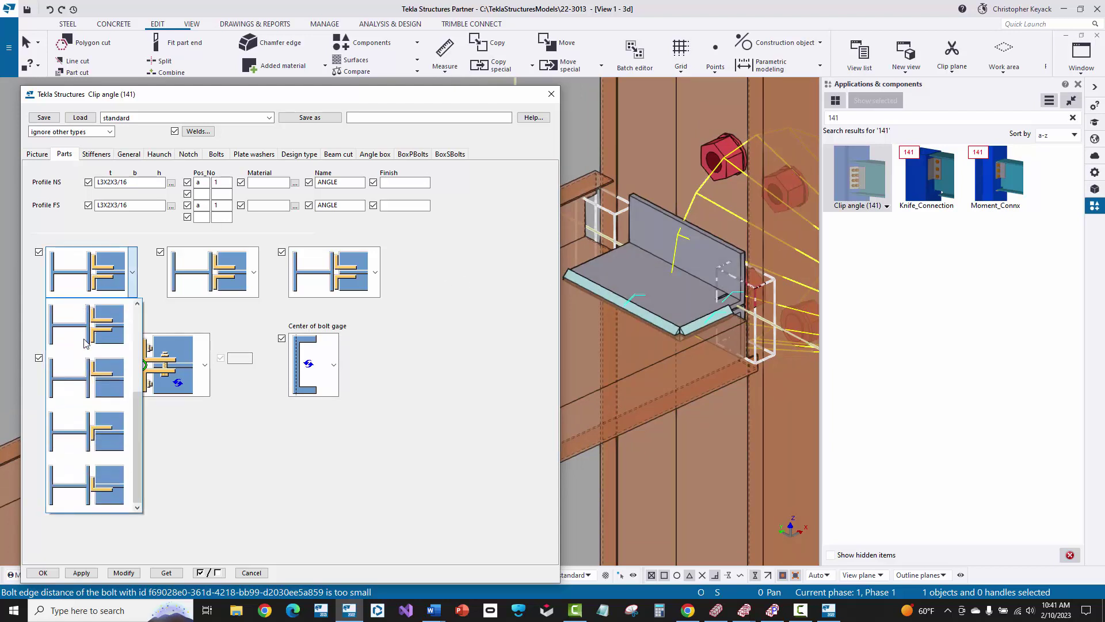
left_click(85, 372)
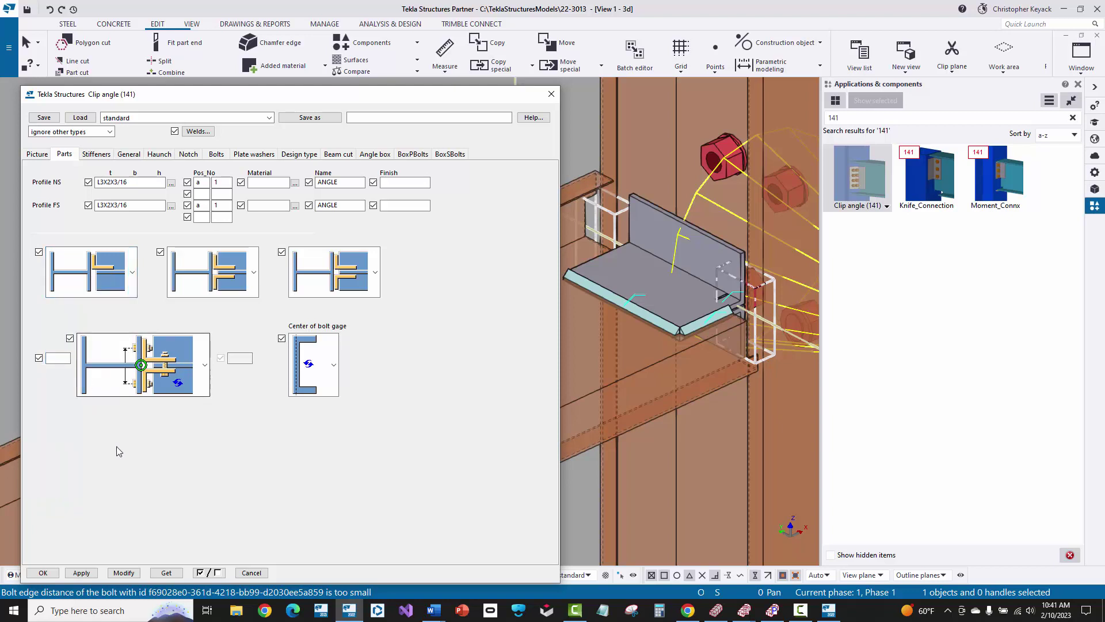
left_click(123, 573)
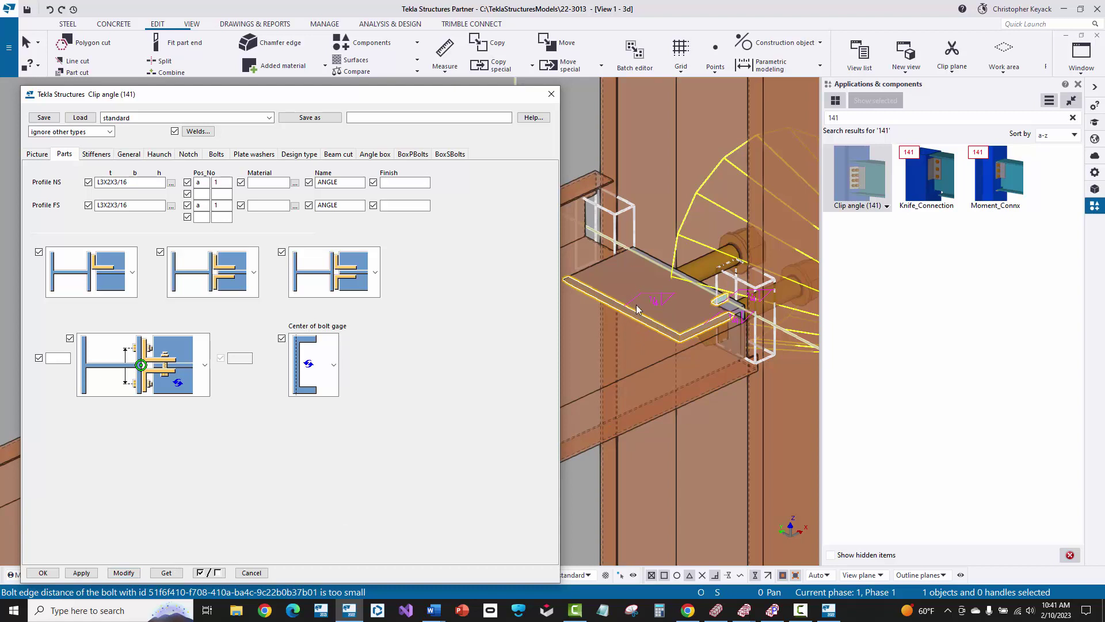
middle_click_drag(638, 275, 658, 295)
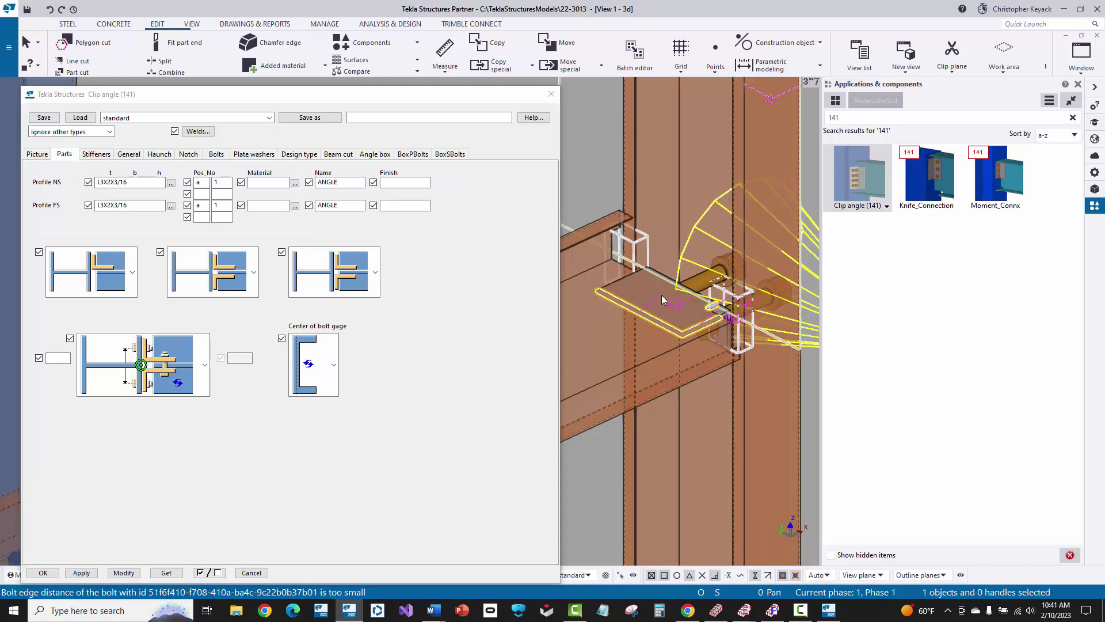
Turn off the haunches, set the top and bottom haunch plate thicknesses to 0, and update the connection.
left_click(99, 156)
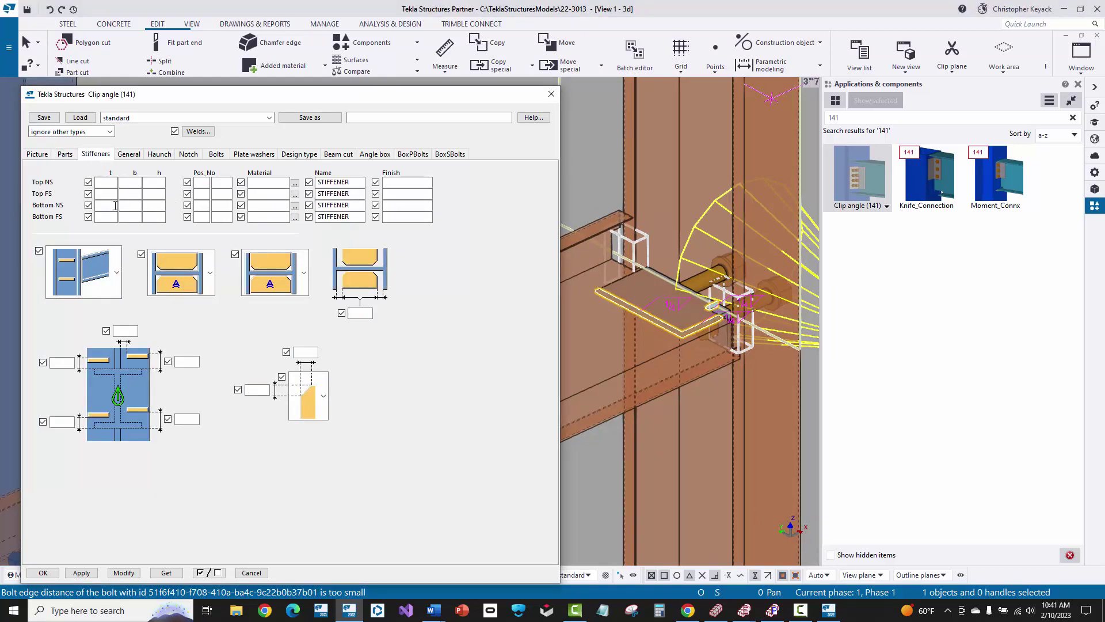
left_click(134, 155)
left_click_drag(229, 252, 163, 252)
left_click(160, 157)
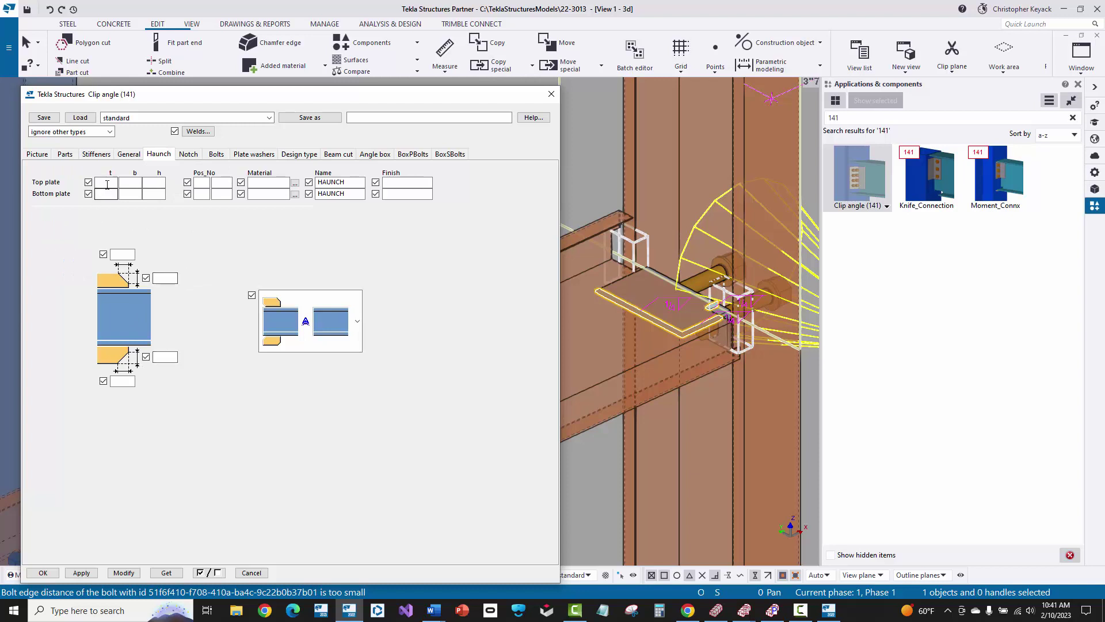
left_click(306, 316)
left_click(303, 517)
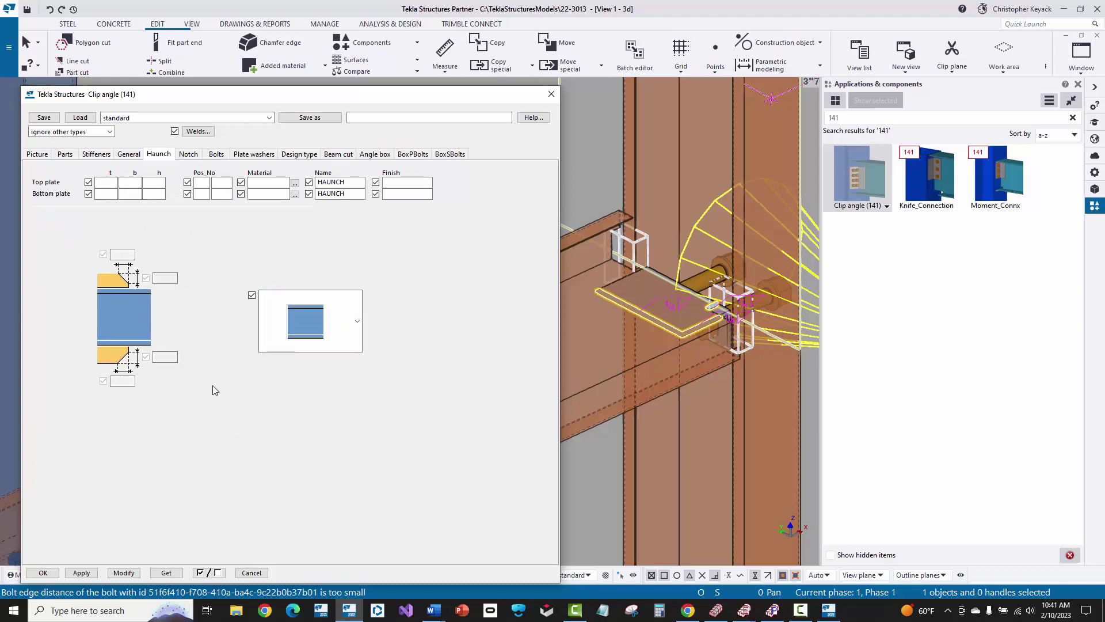
left_click(109, 182)
type("0")
left_click(124, 573)
scroll(733, 349, "up", 2)
scroll(733, 349, "down", 2)
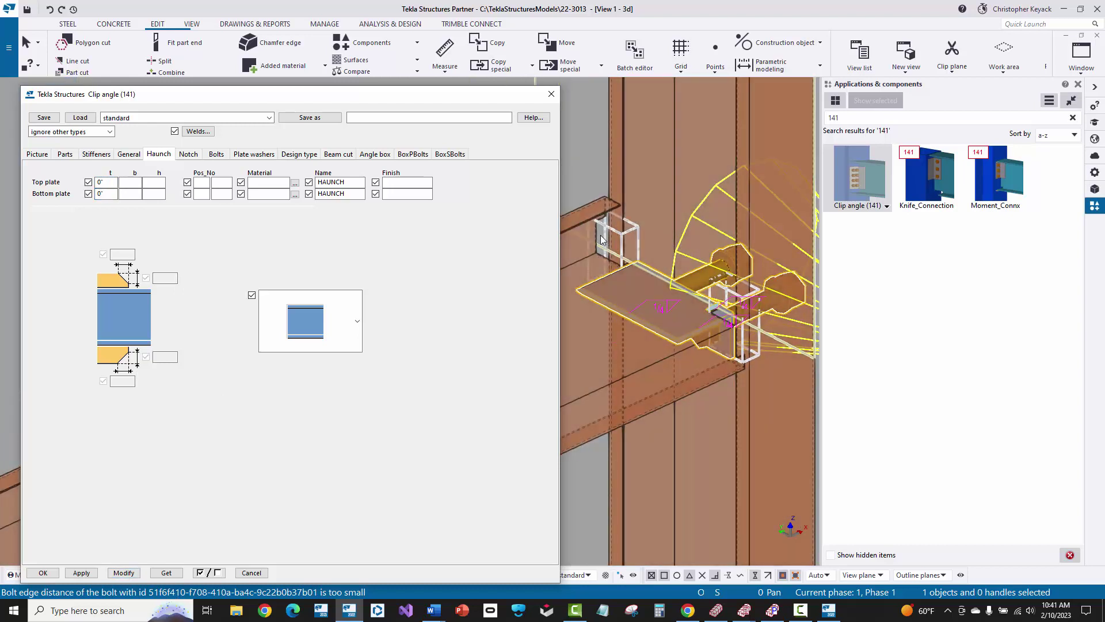
Set the horizontal and vertical clearance and rounding values of the automatic notch to 0.
left_click(187, 154)
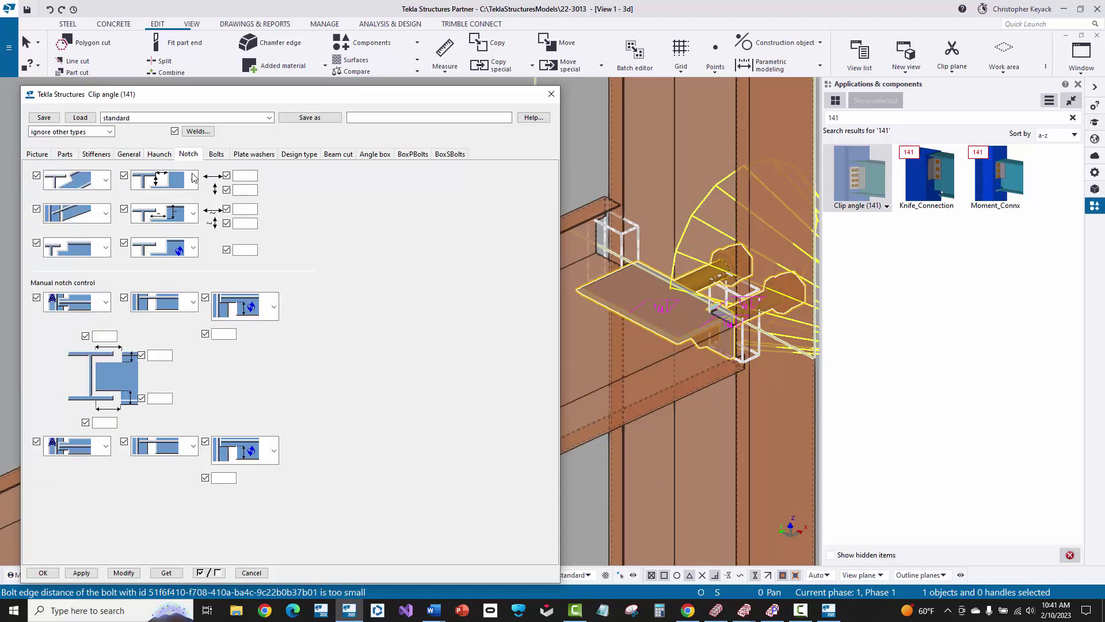
left_click(246, 176)
type("0")
left_click(247, 189)
type("0")
Change the automatic notch's measuring and rounding options, set its remaining value to 0, and update the connection.
left_click(173, 179)
left_click(165, 248)
left_click(193, 213)
left_click(166, 274)
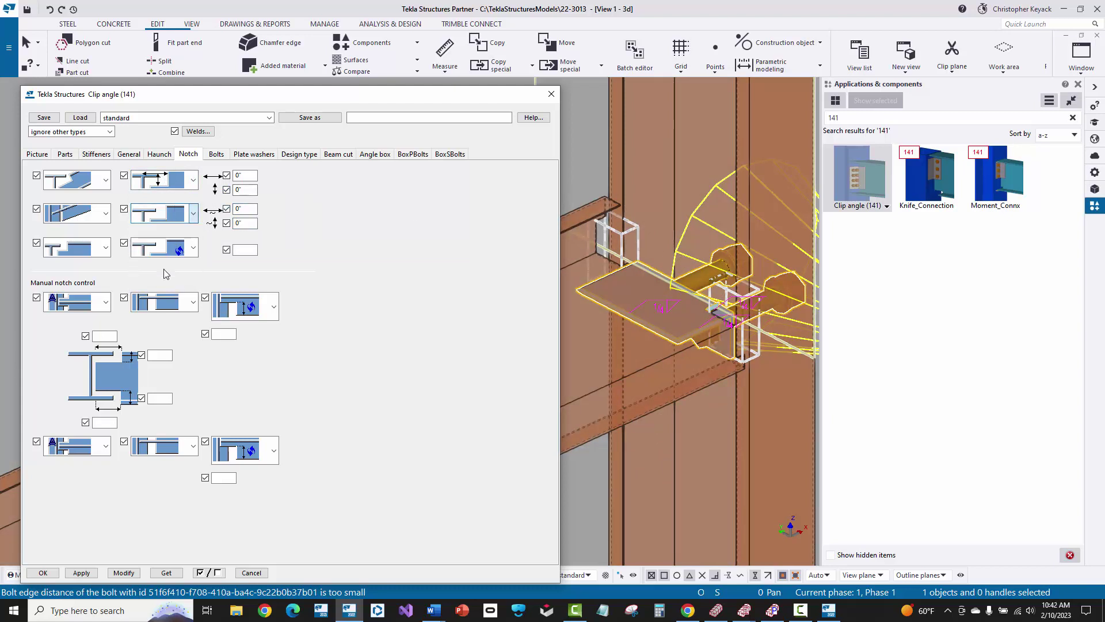
left_click(239, 249)
left_click(122, 573)
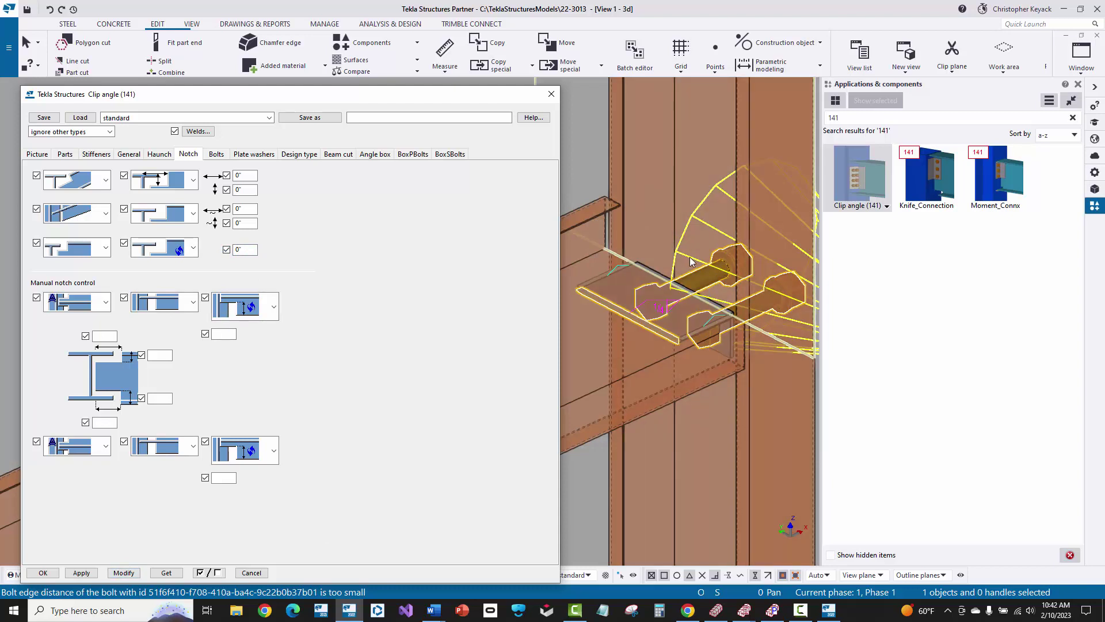
Clear the selection to inspect the girt end at the clip, and reselect the connection.
scroll(689, 257, "down", 2)
left_click(644, 292)
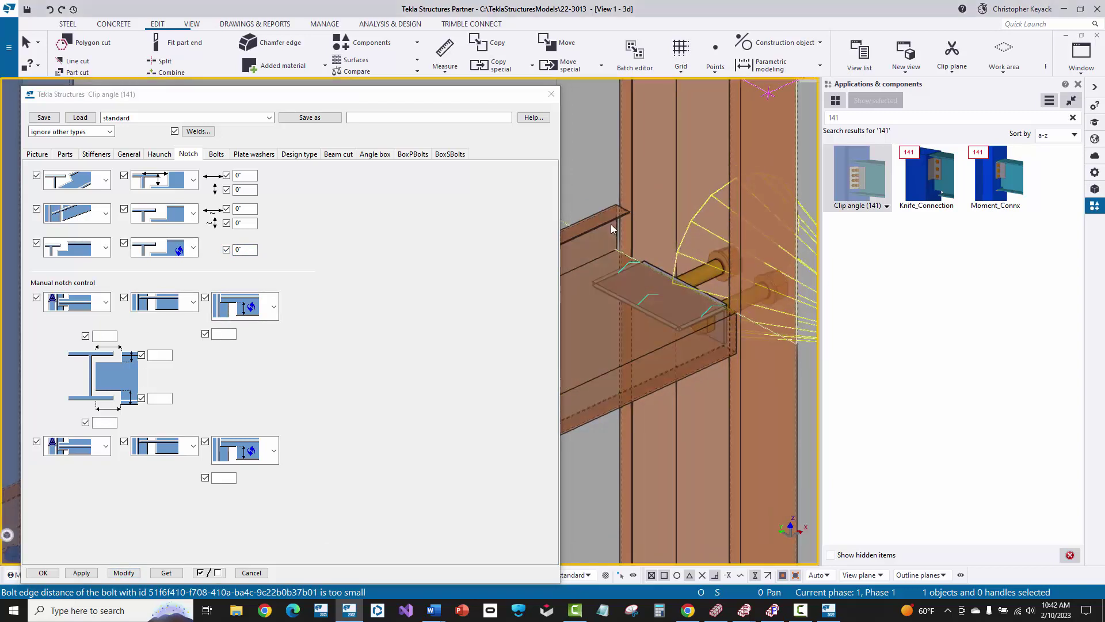
scroll(744, 350, "up", 2)
scroll(748, 342, "down", 3)
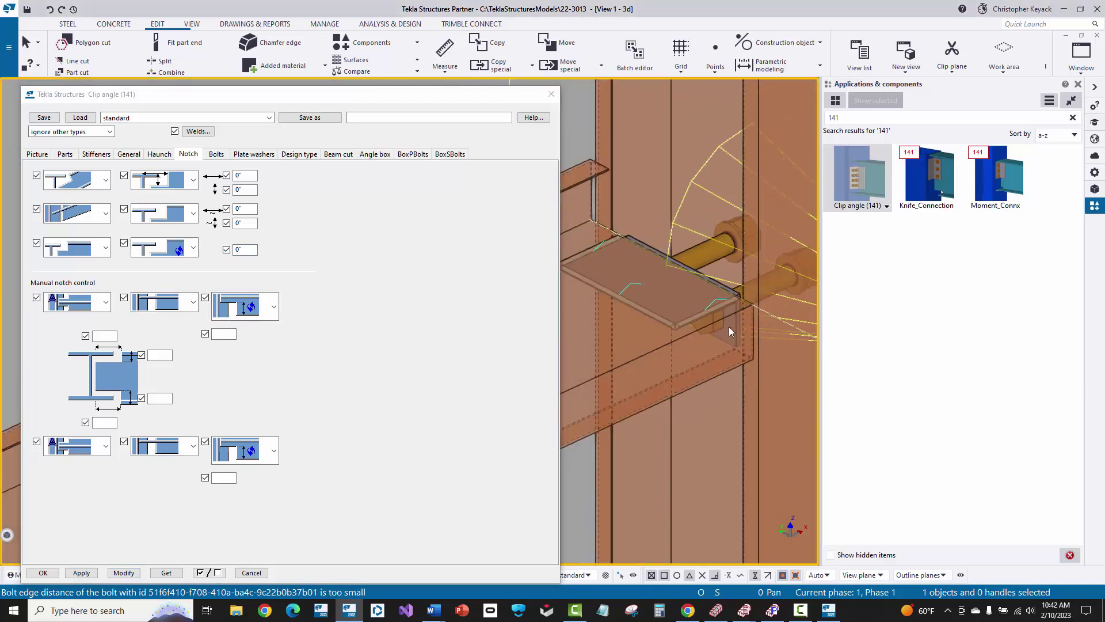
left_click(685, 265)
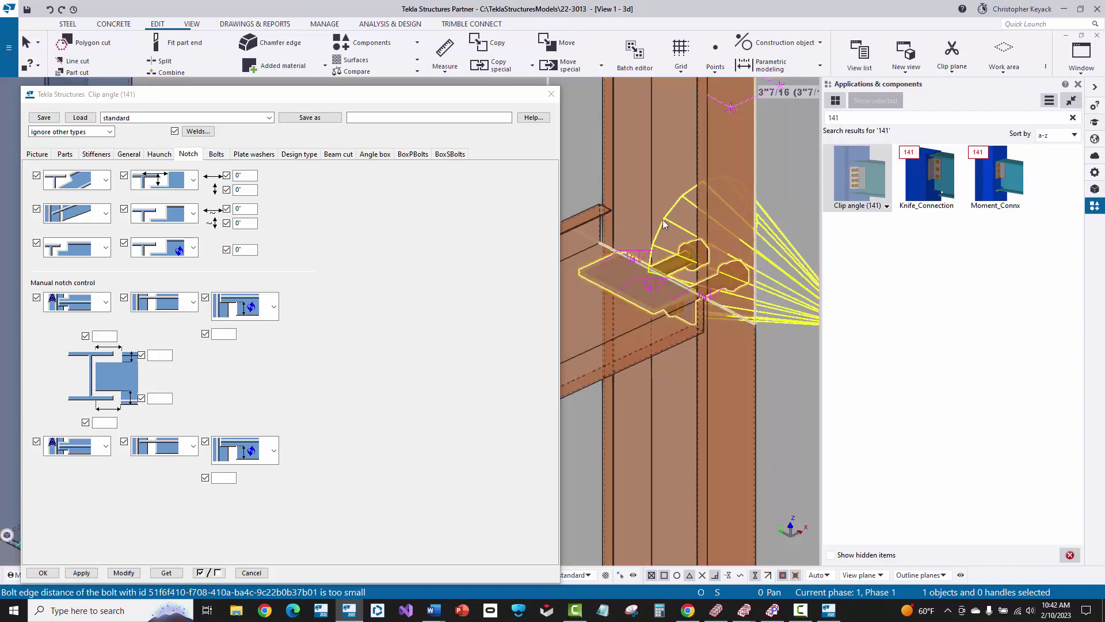
Change the clip's attachment type to bolted on the girt leg and welded on the column leg, and update the connection.
left_click(217, 156)
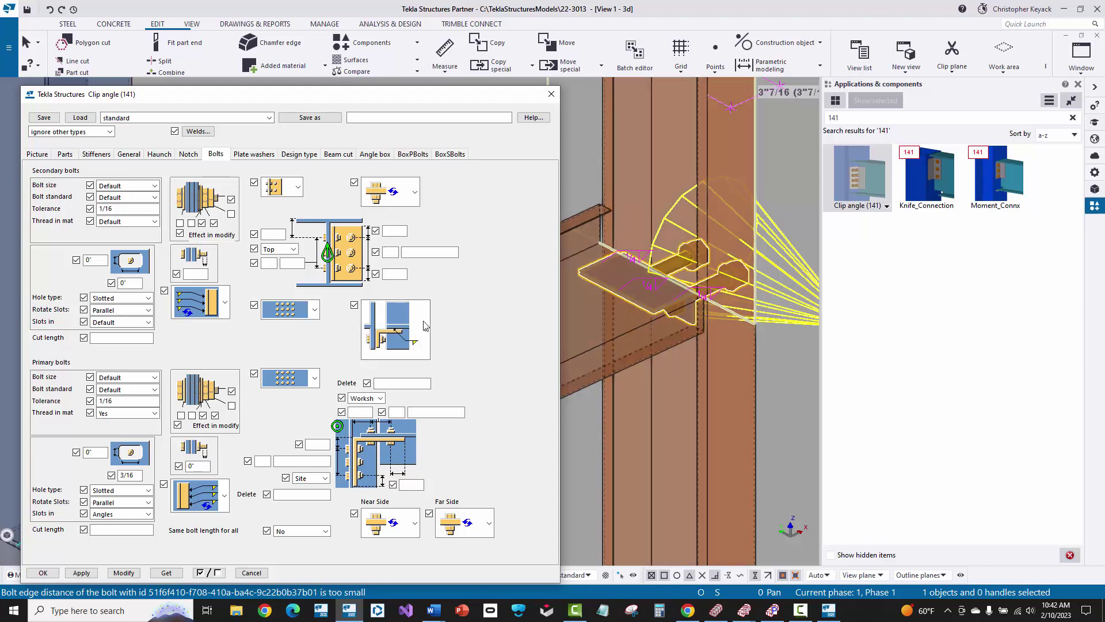
left_click(405, 340)
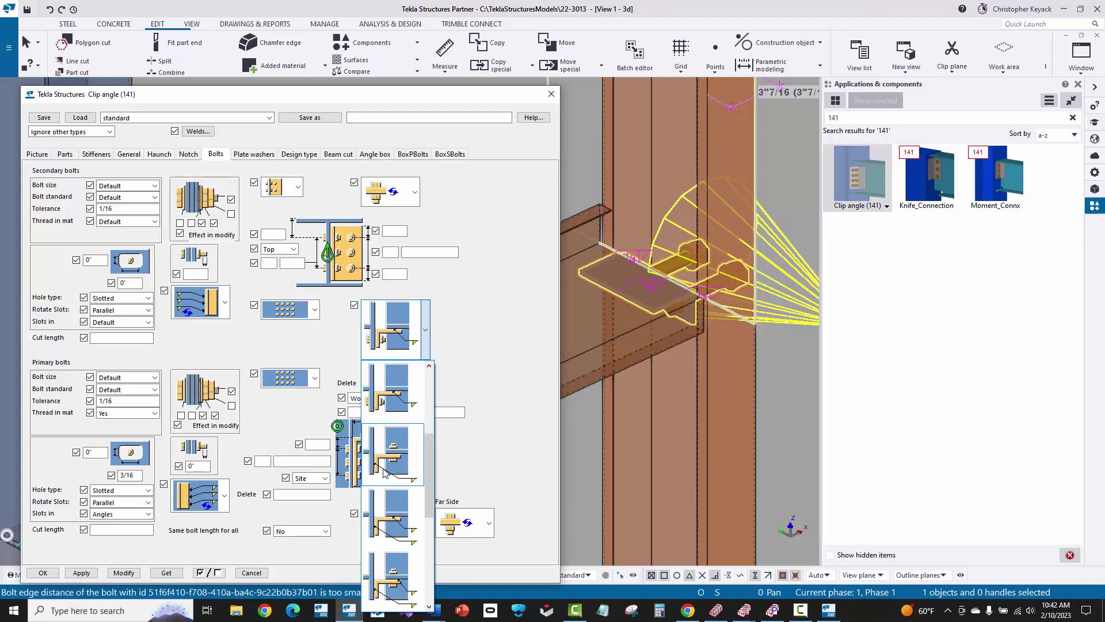
scroll(385, 473, "up", 2)
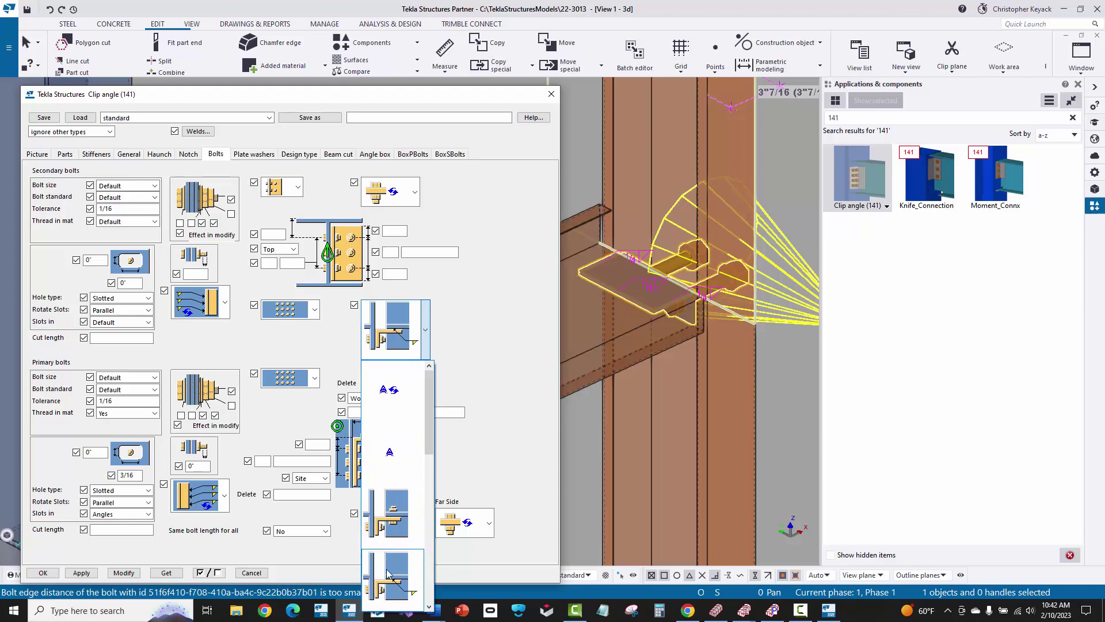
scroll(388, 572, "down", 2)
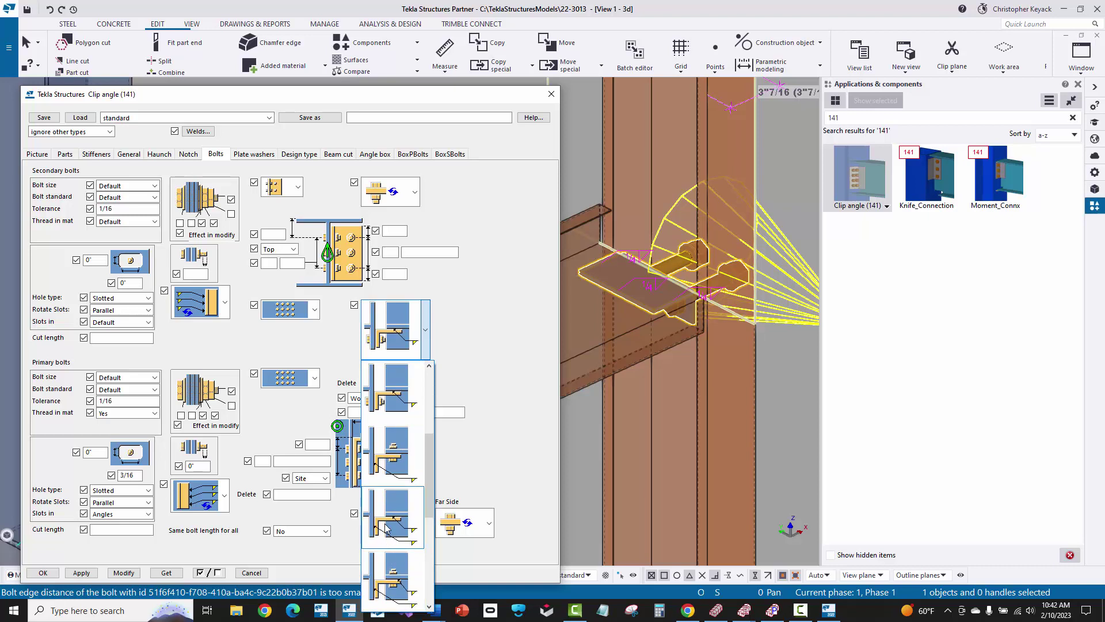
scroll(388, 593, "down", 1)
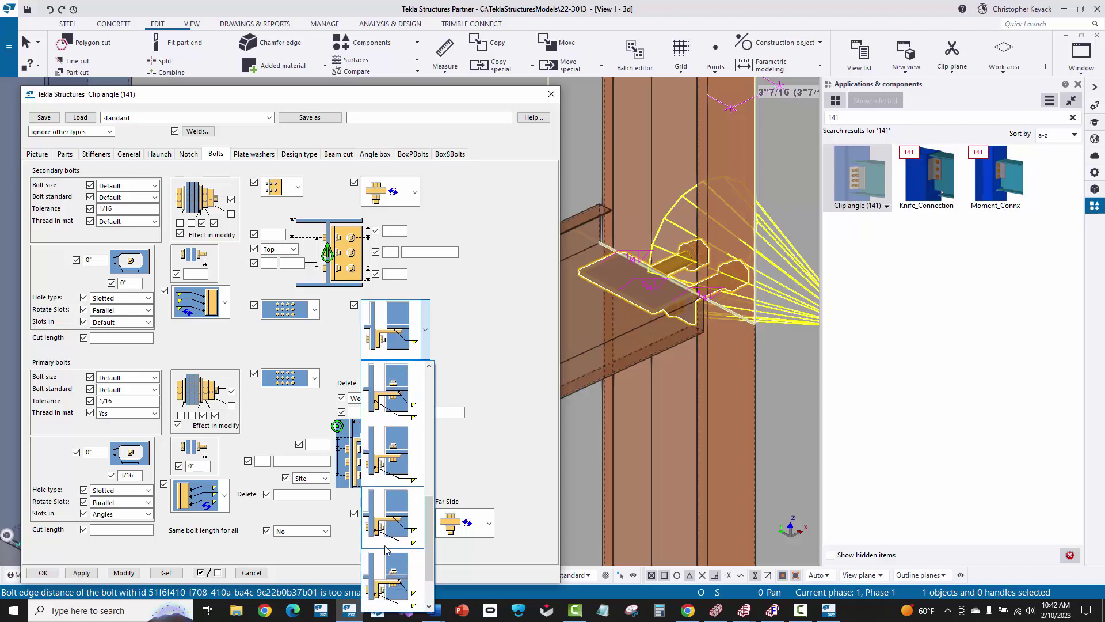
scroll(387, 535, "down", 1)
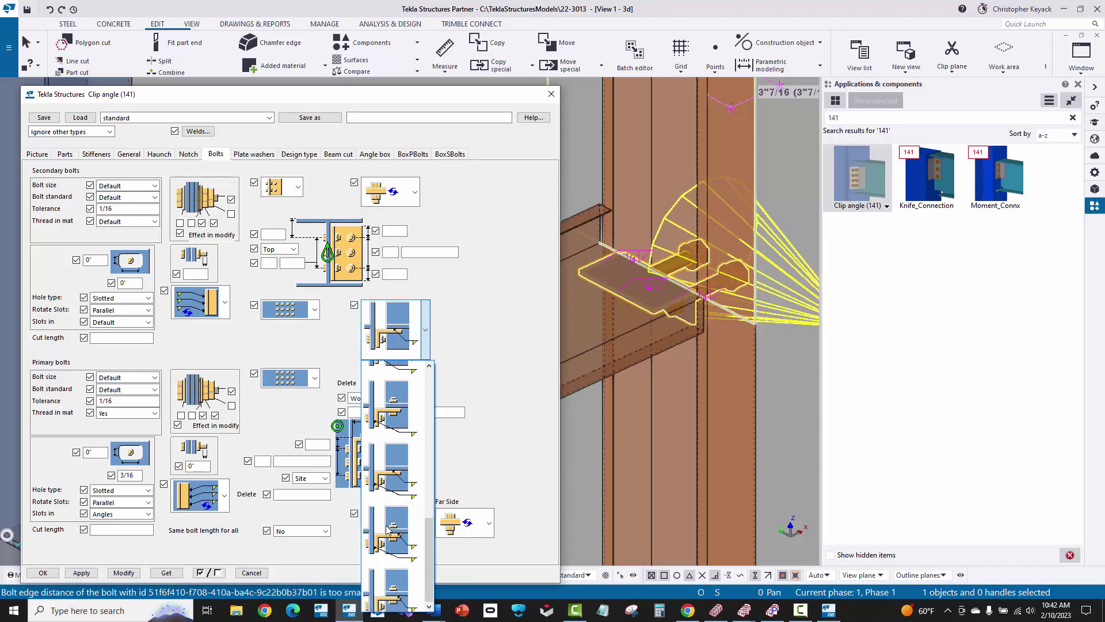
scroll(390, 563, "up", 1)
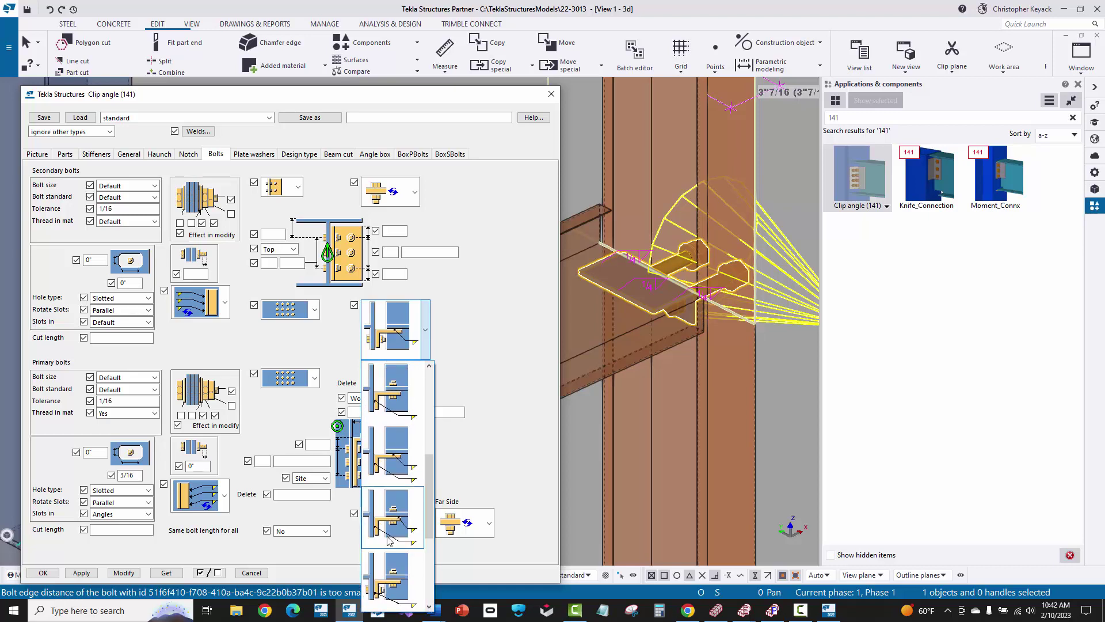
left_click(390, 392)
left_click(124, 573)
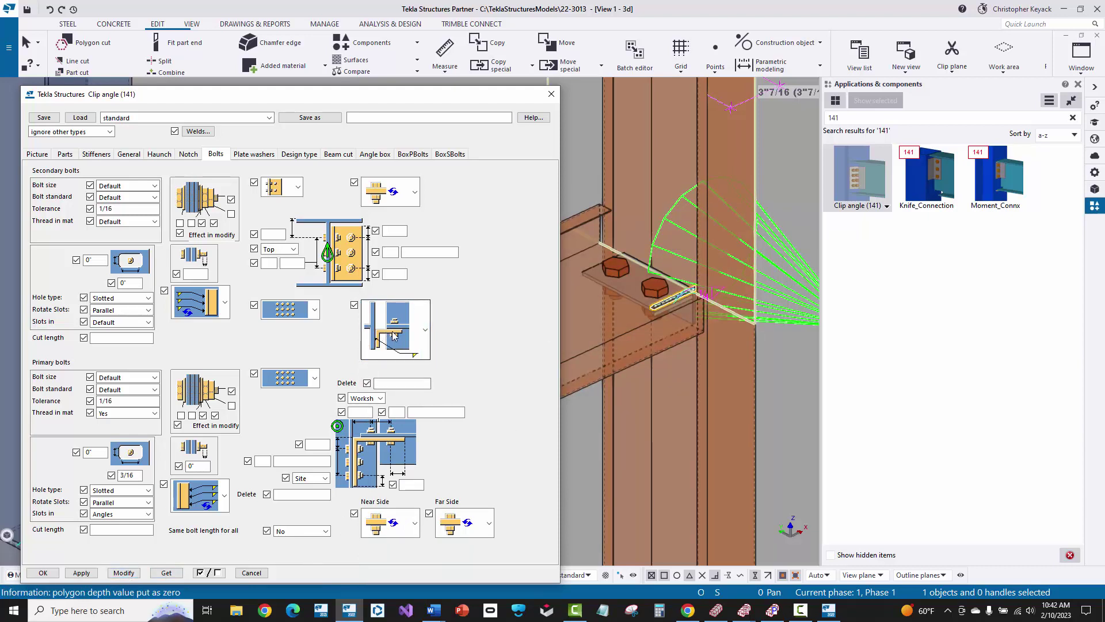
Set the secondary bolts' top and bottom edge distances to 1.75" and their spacing to 4", and update the connection.
scroll(685, 270, "up", 1)
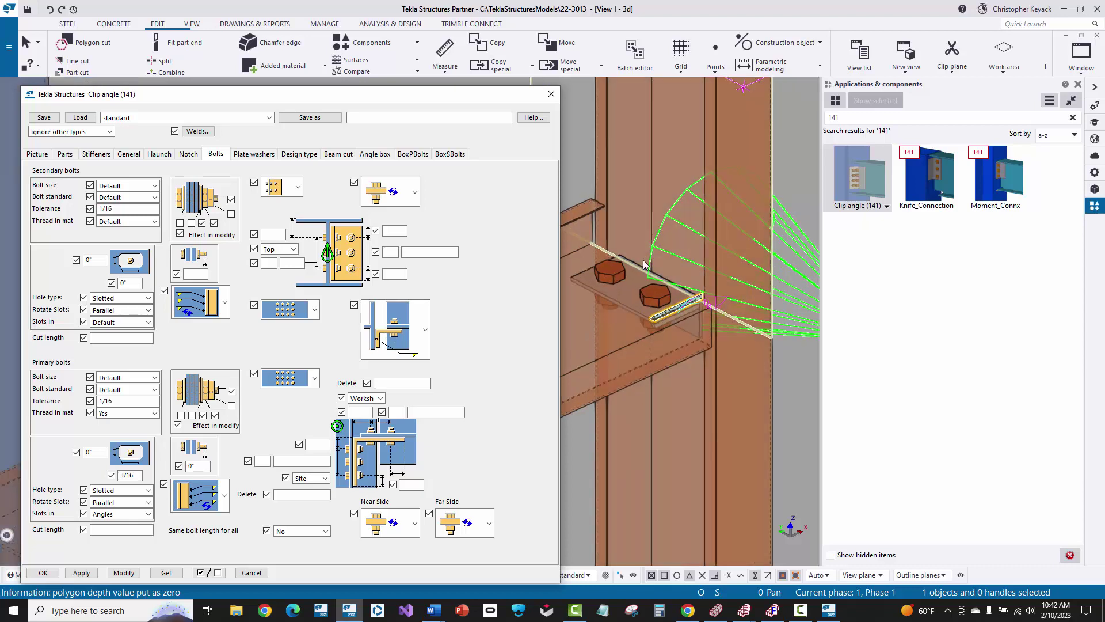
middle_click_drag(642, 262, 663, 278)
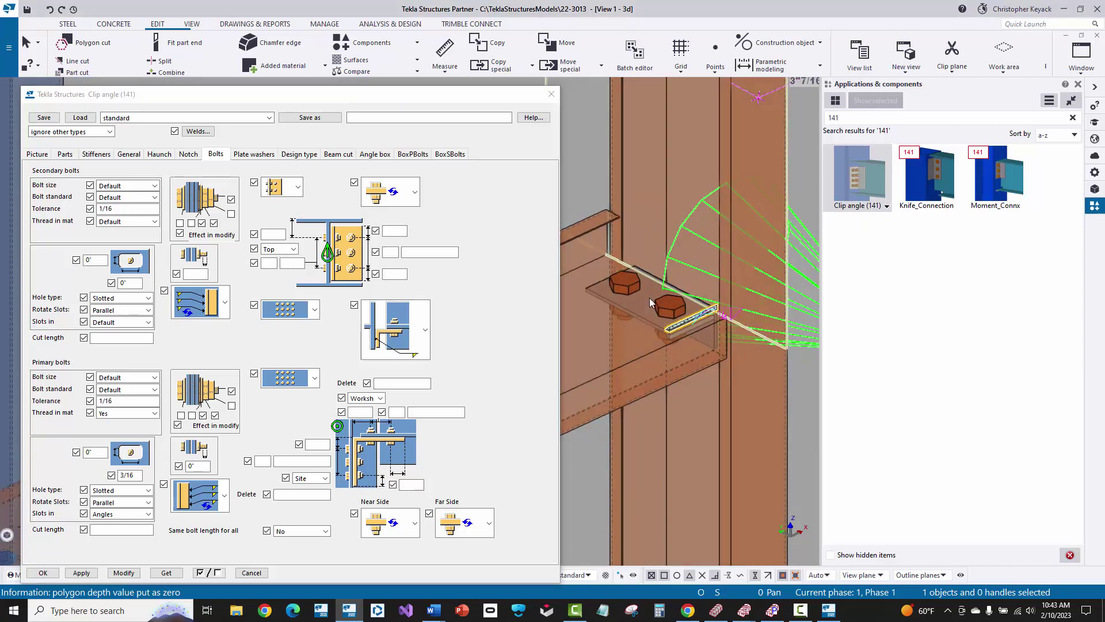
scroll(731, 336, "up", 1)
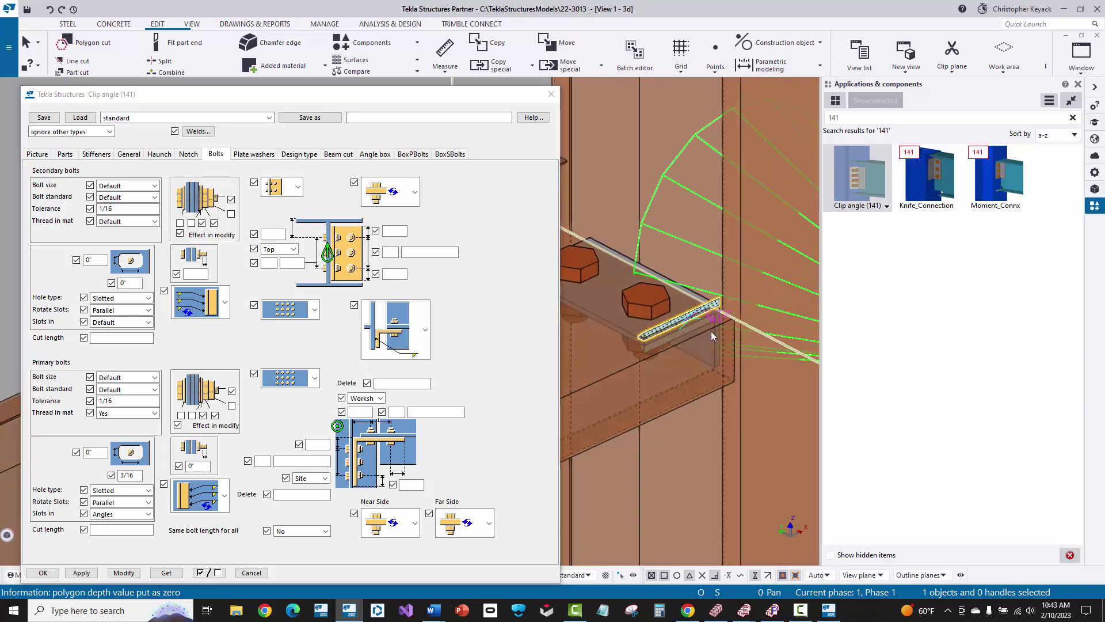
scroll(696, 330, "down", 1)
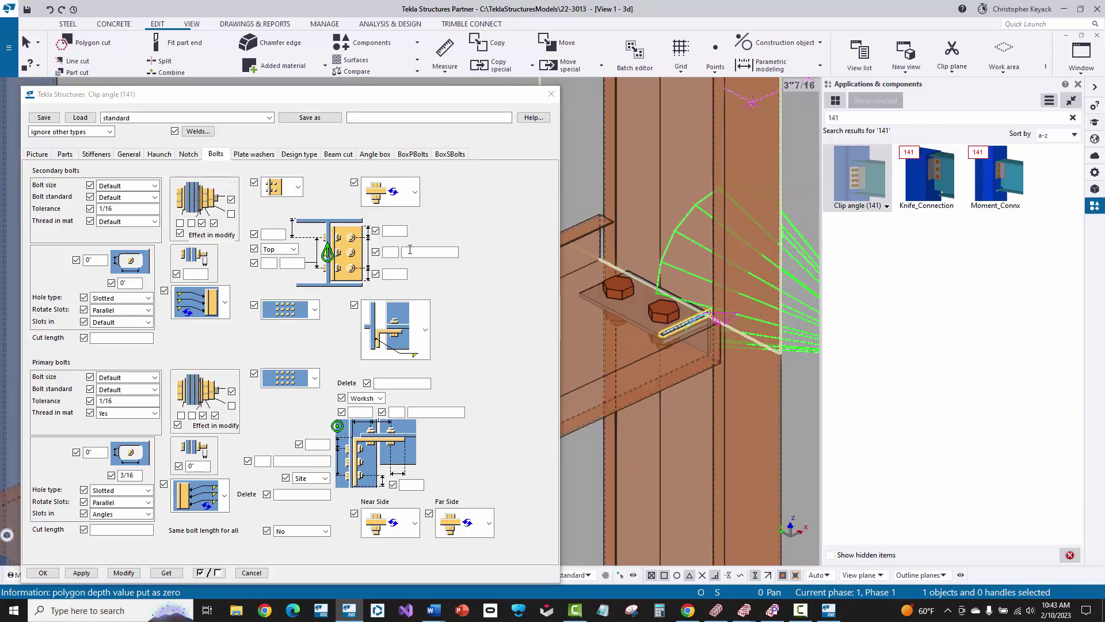
left_click(394, 232)
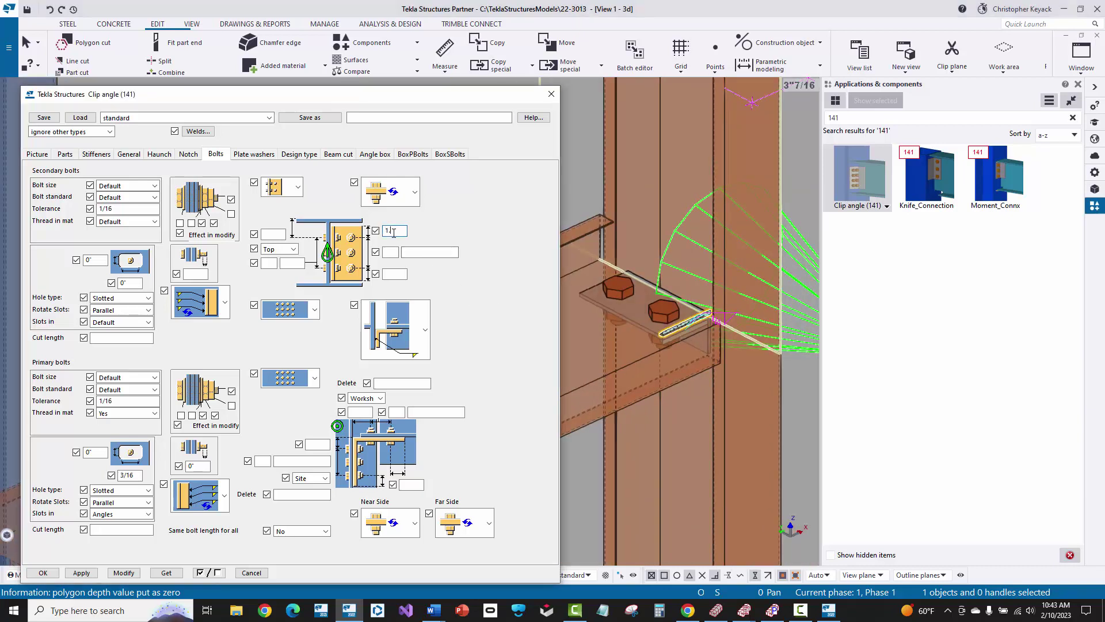
type("1.75")
left_click(391, 274)
type("1.75")
left_click(414, 252)
type("4")
left_click(123, 572)
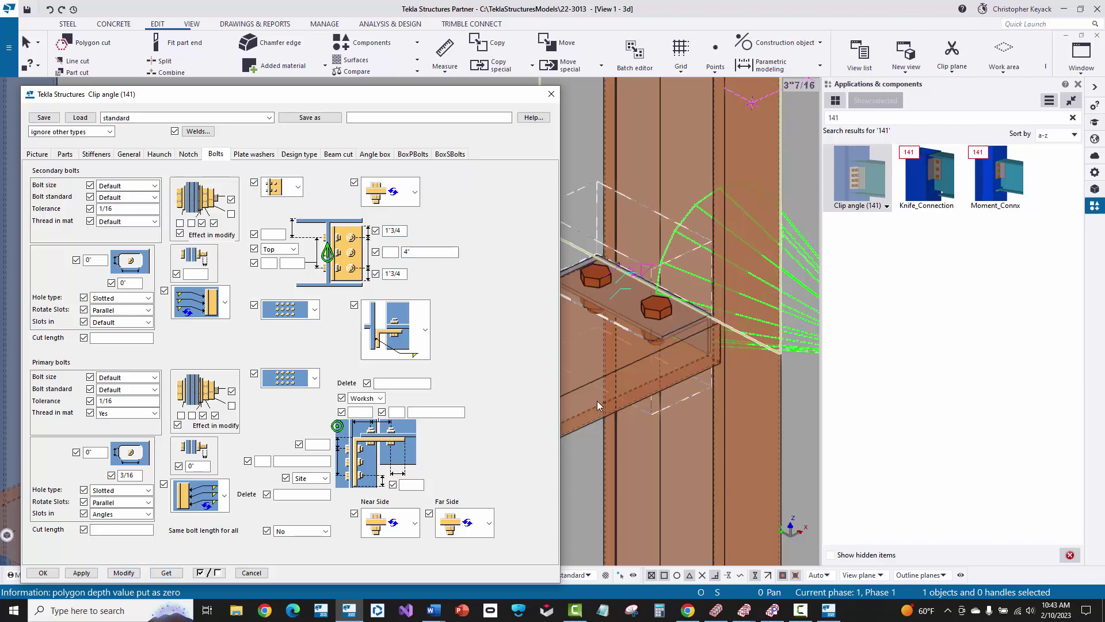
Position the secondary bolt group from the Middle with an offset of 0, and update the connection.
middle_click_drag(597, 400, 678, 352)
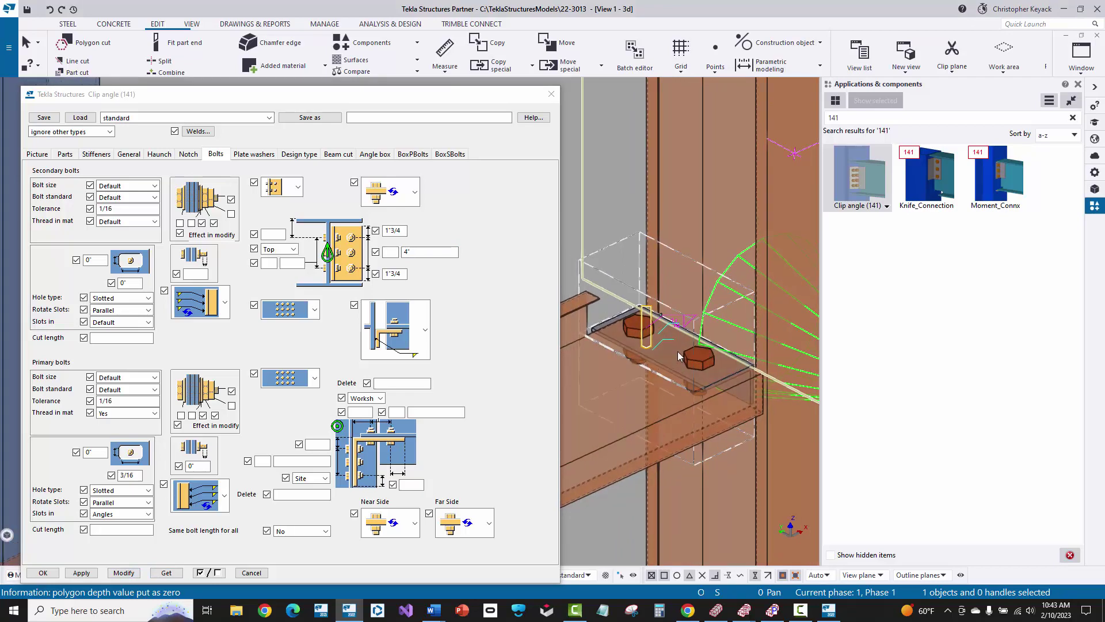
scroll(678, 351, "up", 1)
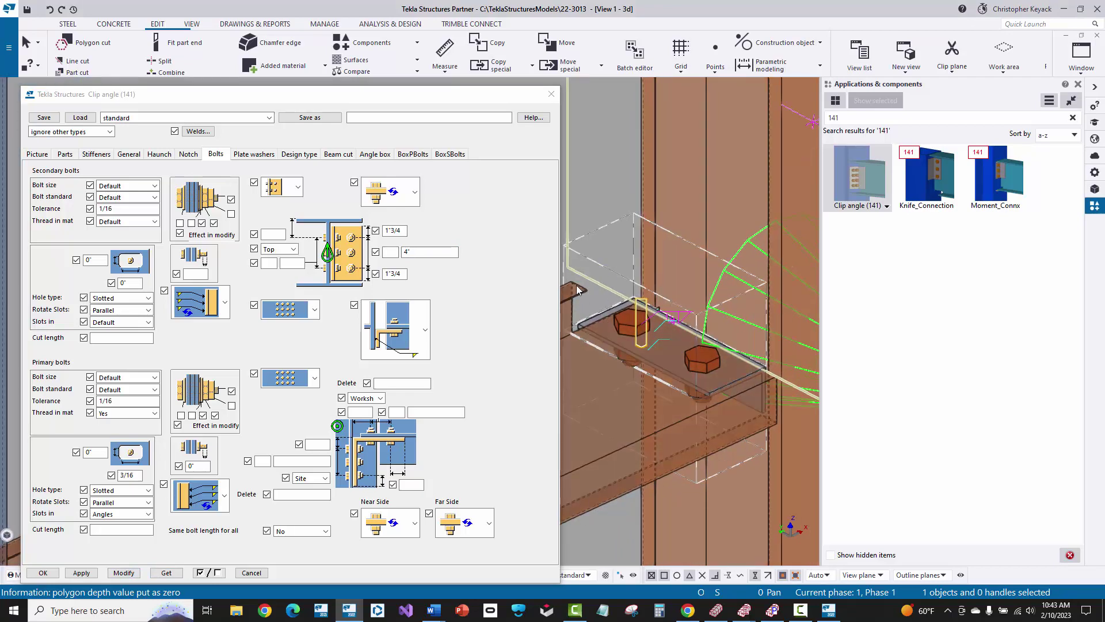
left_click(280, 252)
left_click(289, 253)
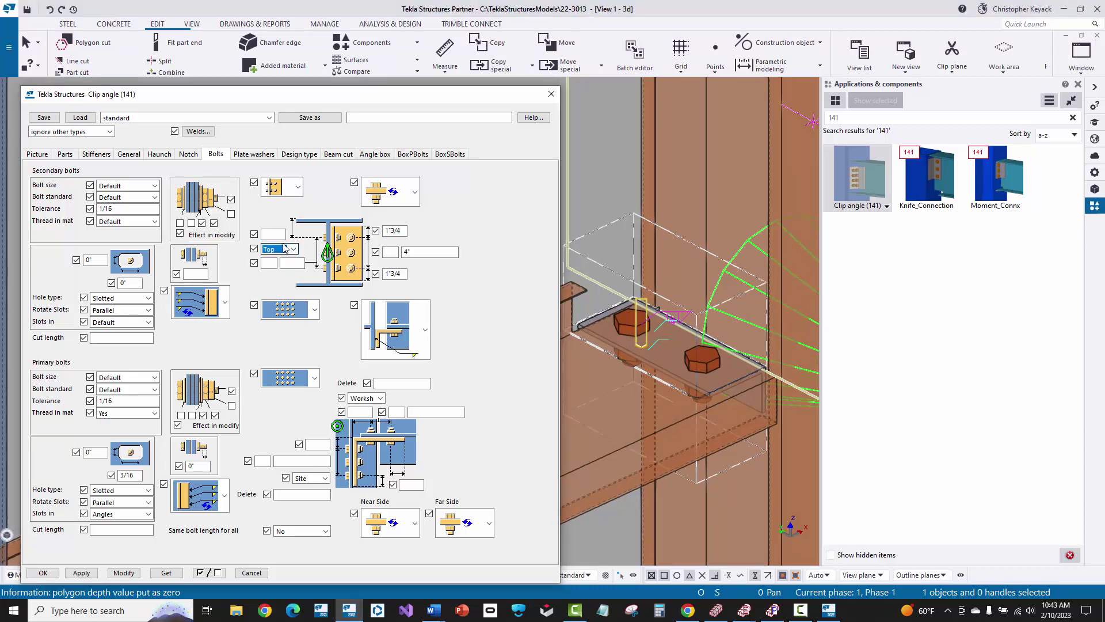
left_click(285, 249)
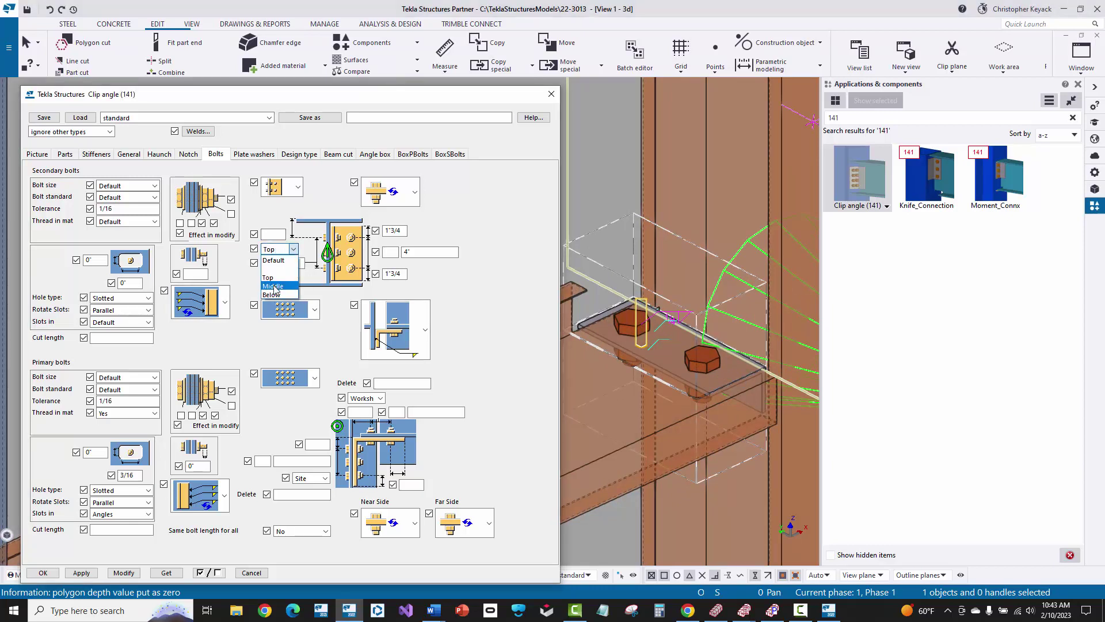
left_click(274, 286)
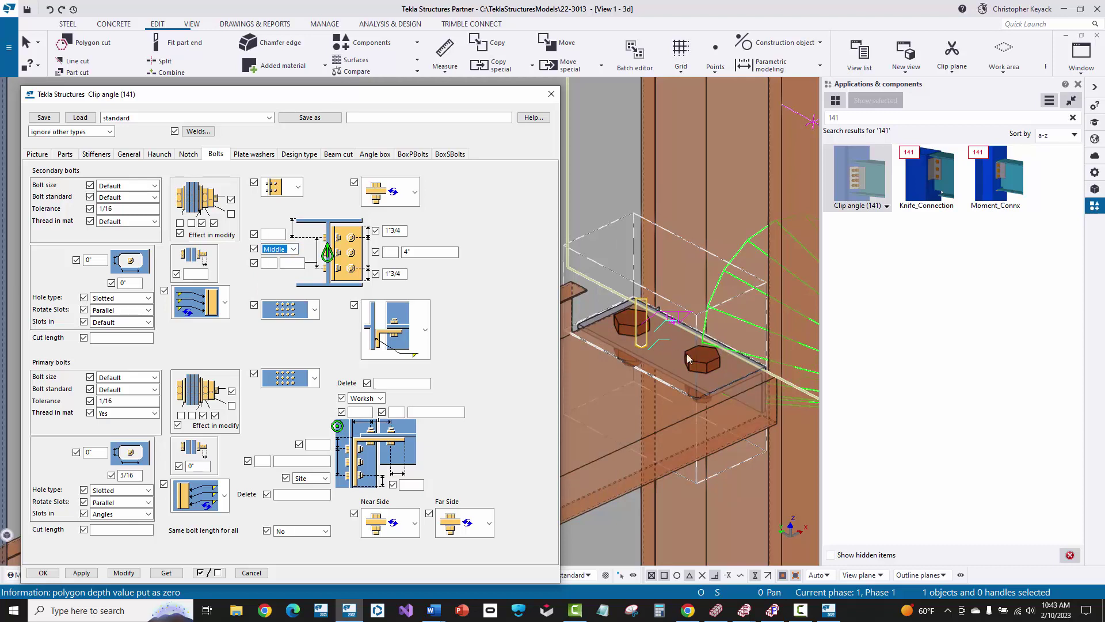
left_click(277, 233)
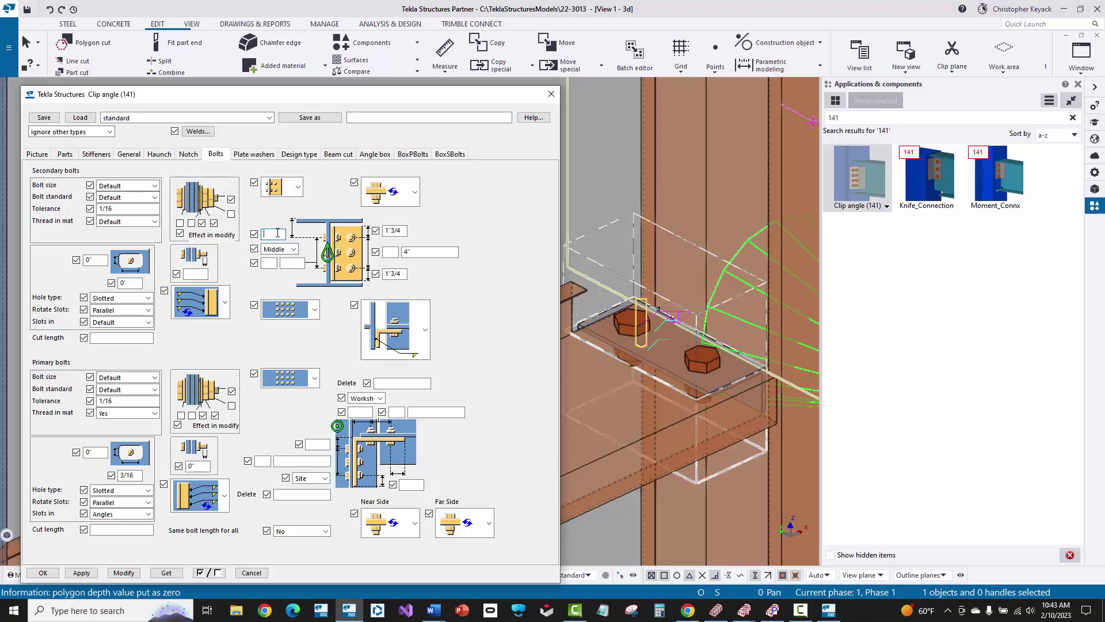
type("0")
left_click(124, 573)
scroll(634, 410, "down", 4)
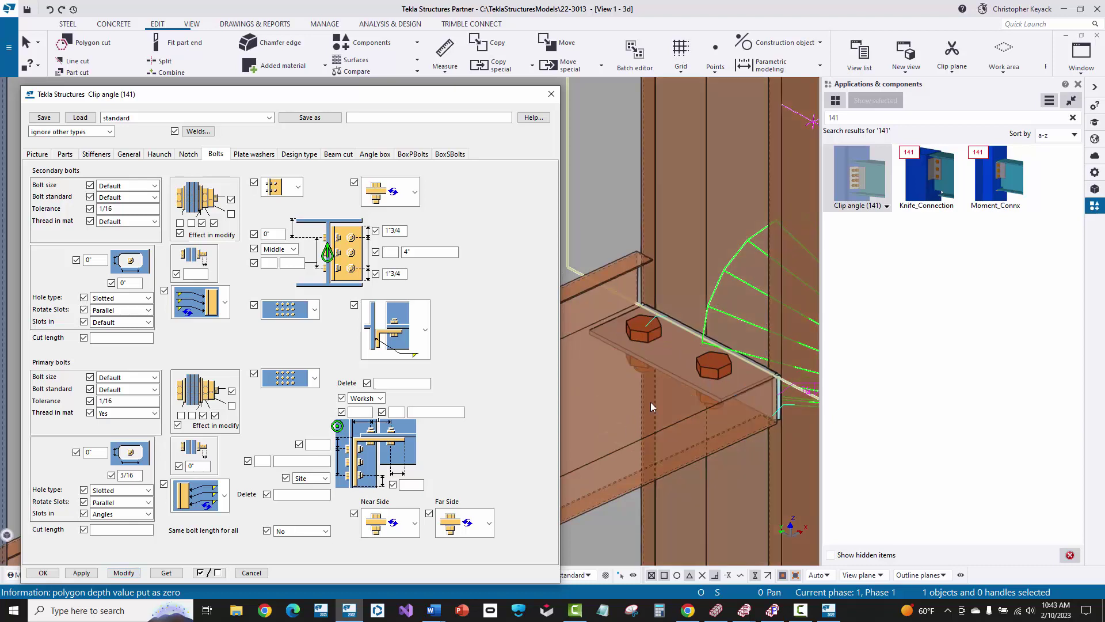
Set the secondary bolts to size 1/2 and standard A325N, and update the connection.
scroll(693, 385, "up", 4)
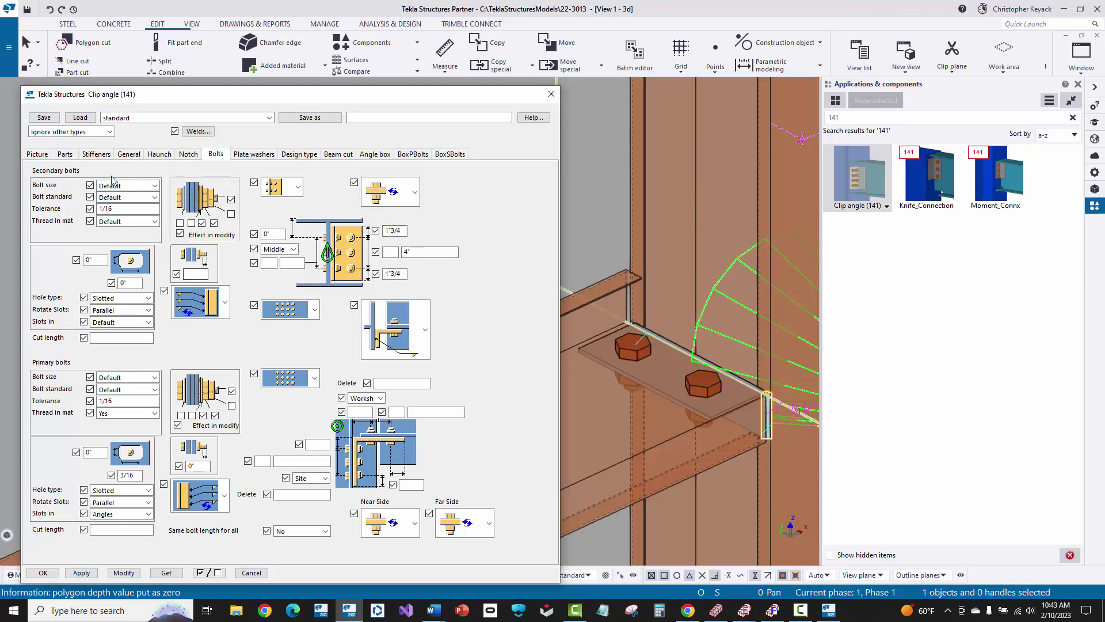
left_click(130, 187)
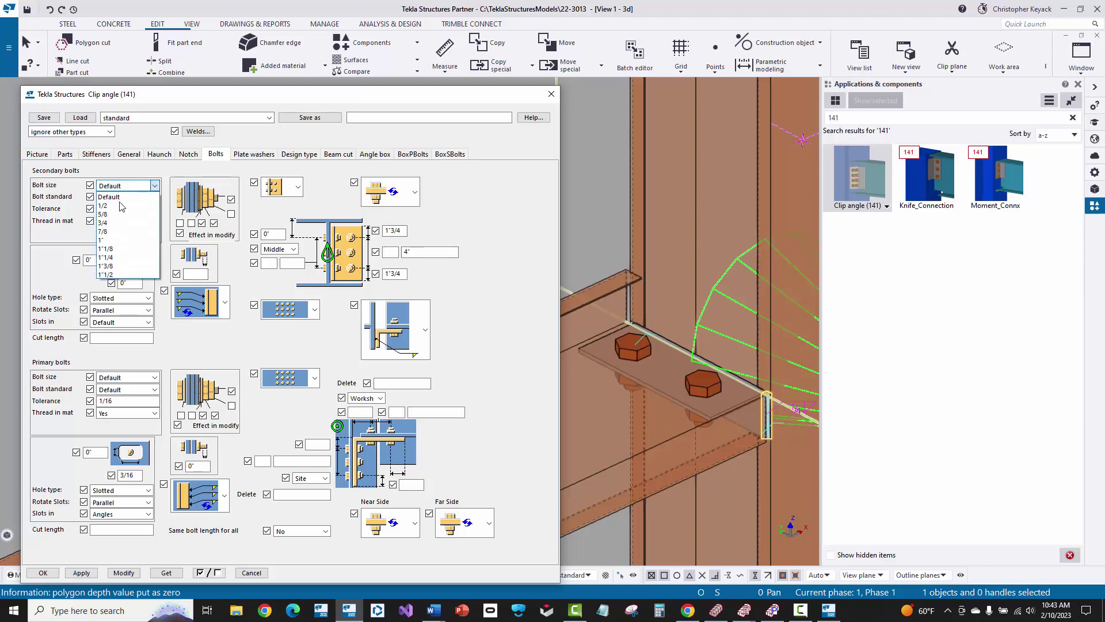
left_click(123, 210)
left_click(124, 196)
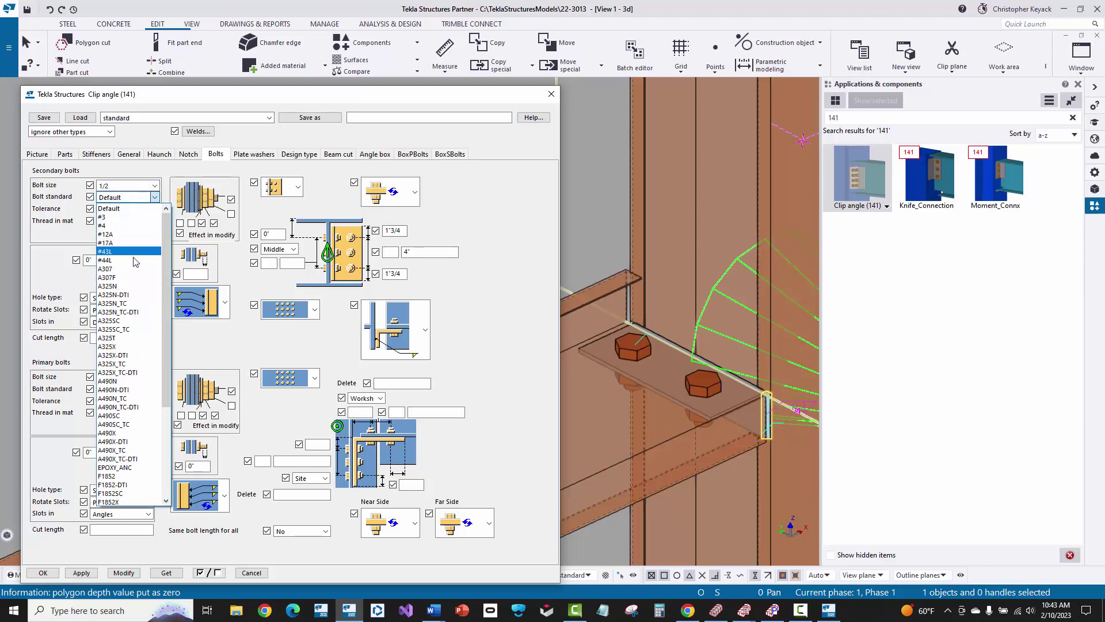
left_click(115, 286)
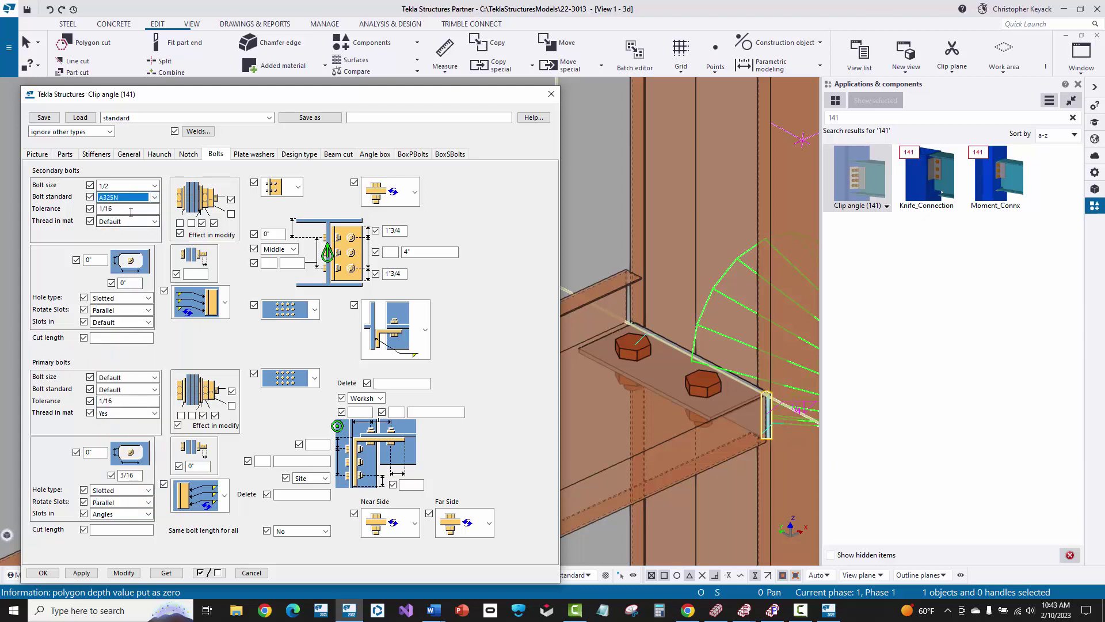
left_click(138, 575)
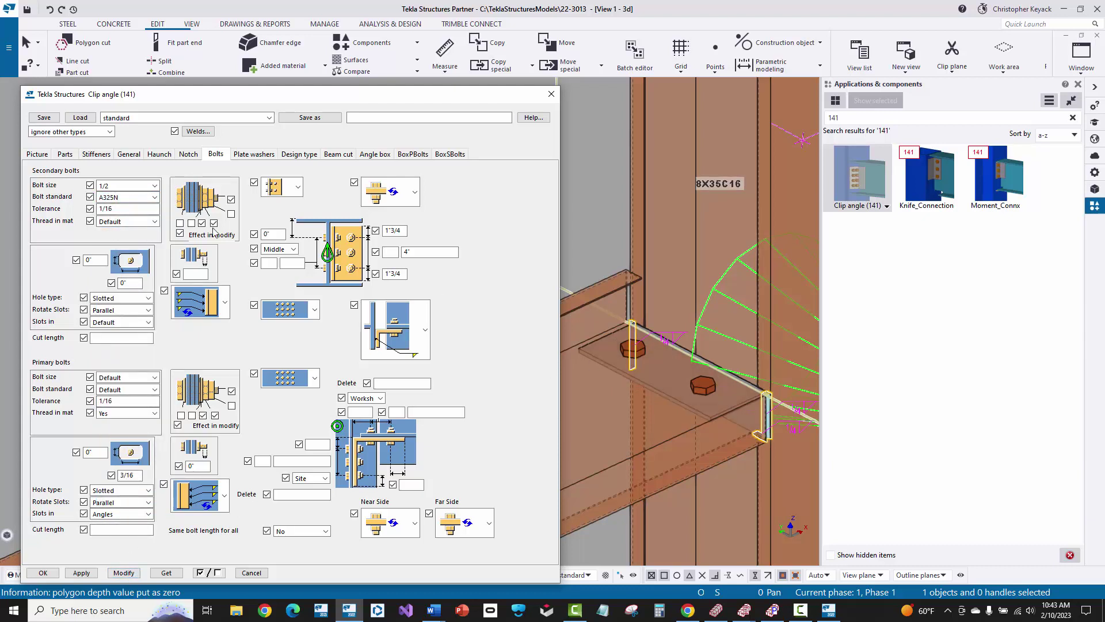
Give the secondary bolts oversized holes with a 1/8 value, applied in the Angles, and update the connection.
left_click(122, 300)
left_click(107, 327)
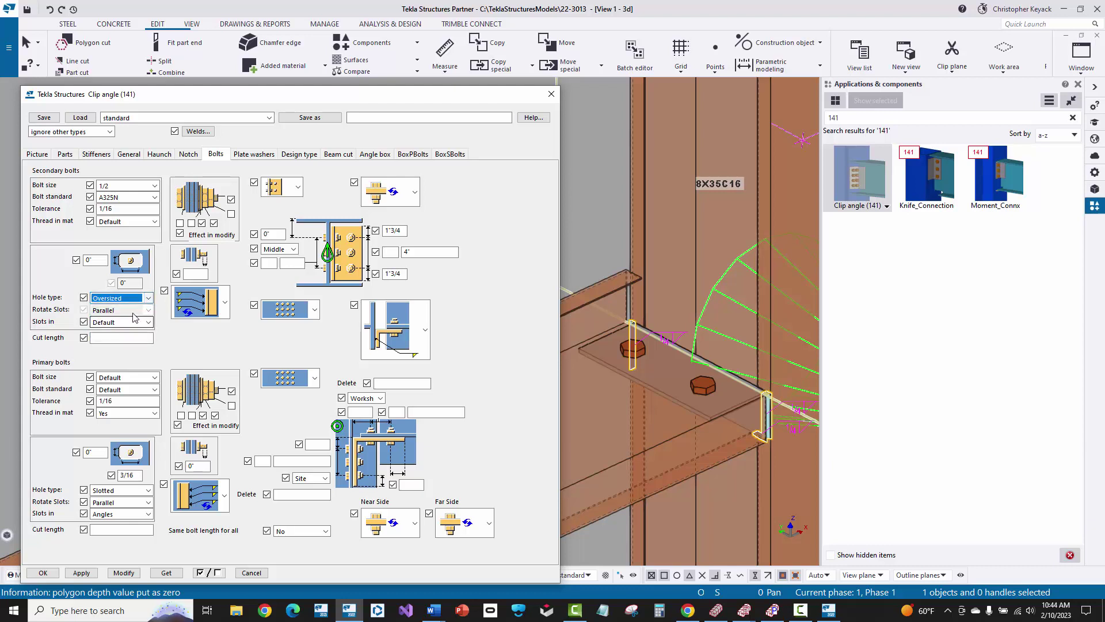
left_click_drag(102, 261, 73, 266)
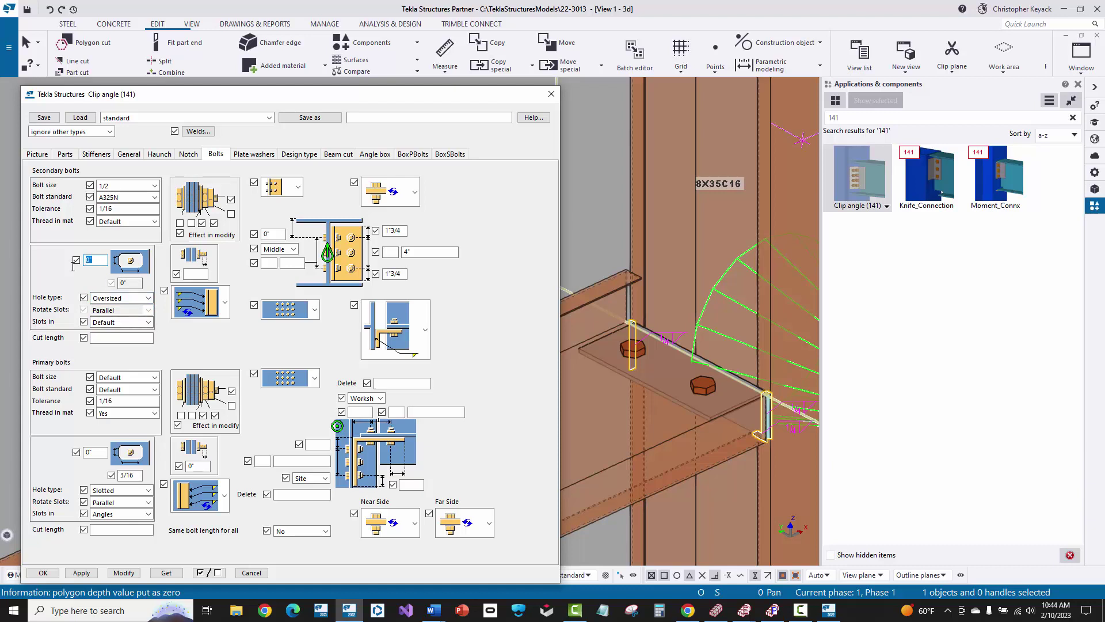
left_click(118, 322)
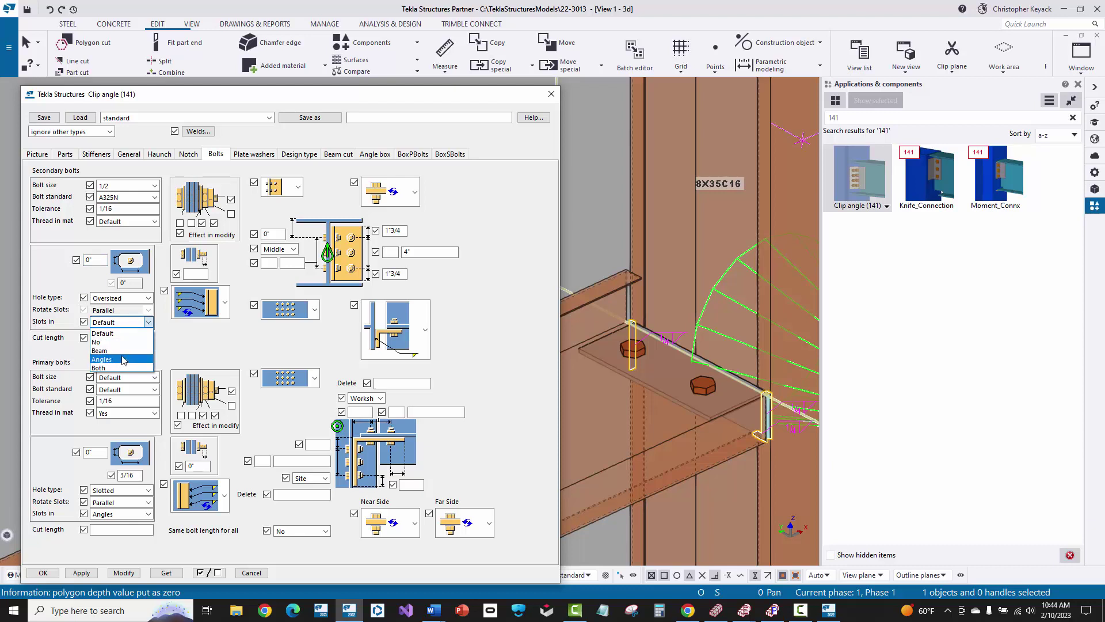
left_click(117, 323)
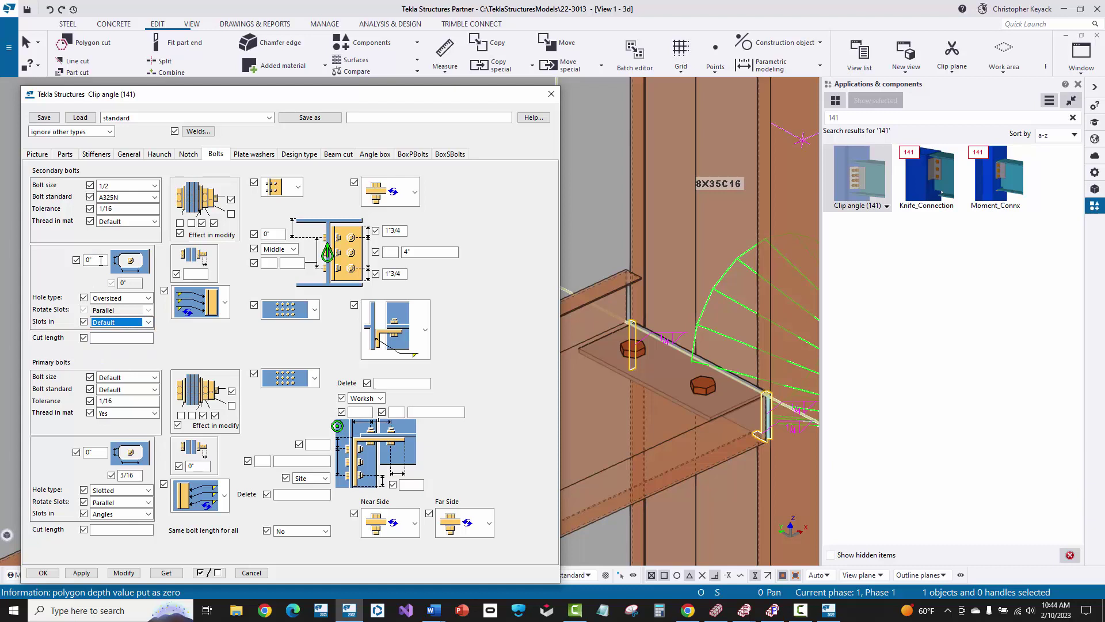
double_click(101, 261)
left_click(123, 573)
left_click(121, 322)
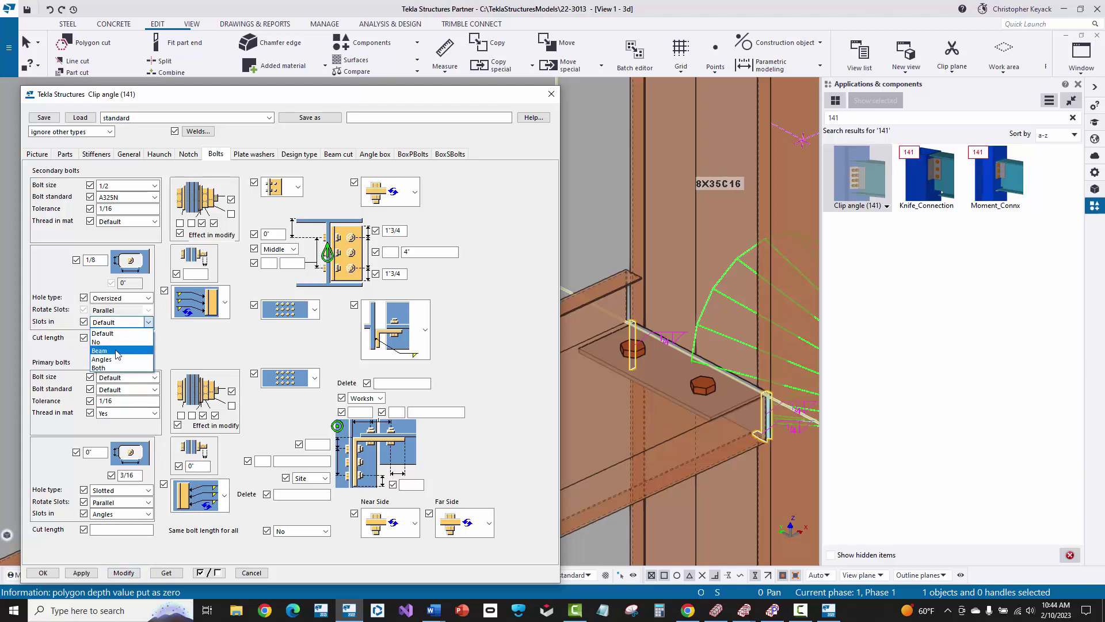
left_click(117, 360)
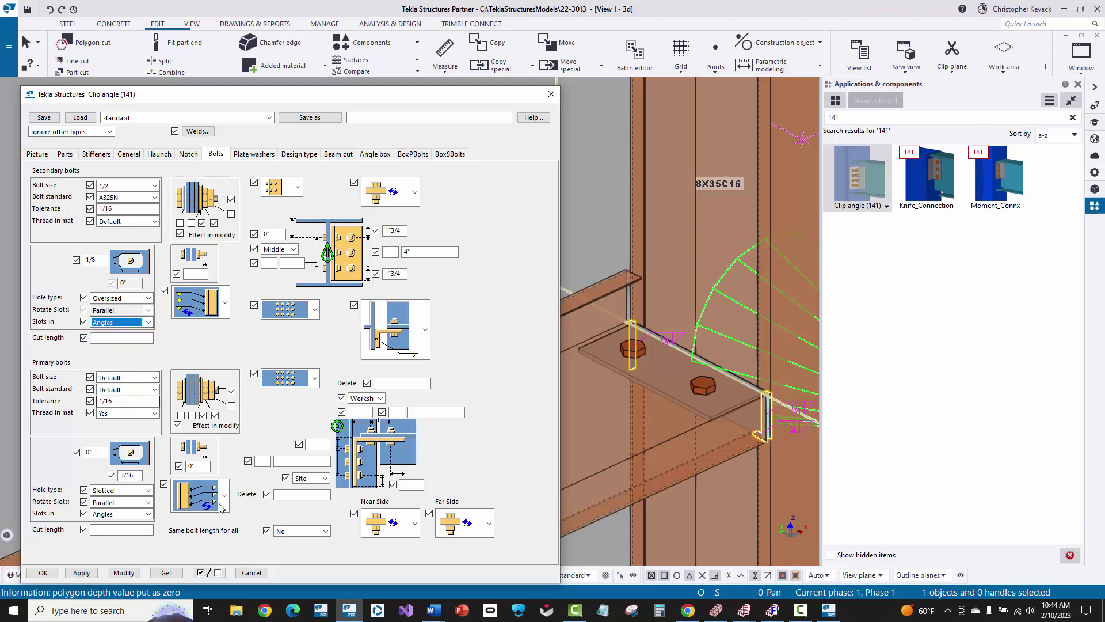
left_click(119, 573)
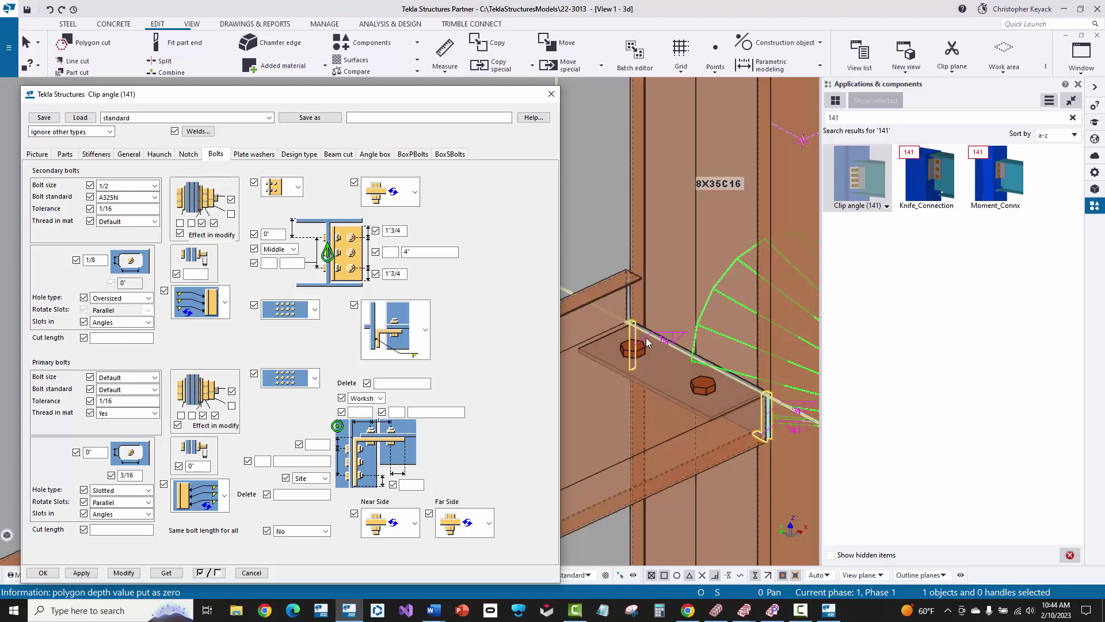
scroll(646, 337, "down", 2)
middle_click_drag(645, 338, 658, 389, "ctrl")
middle_click_drag(611, 466, 635, 434)
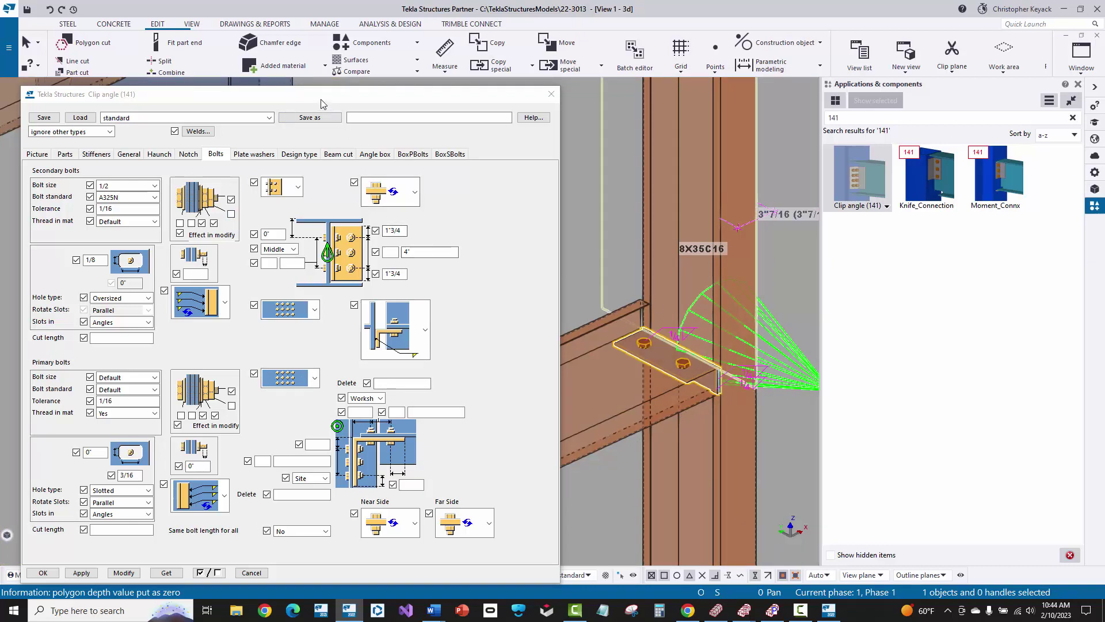
left_click_drag(310, 104, 310, 75)
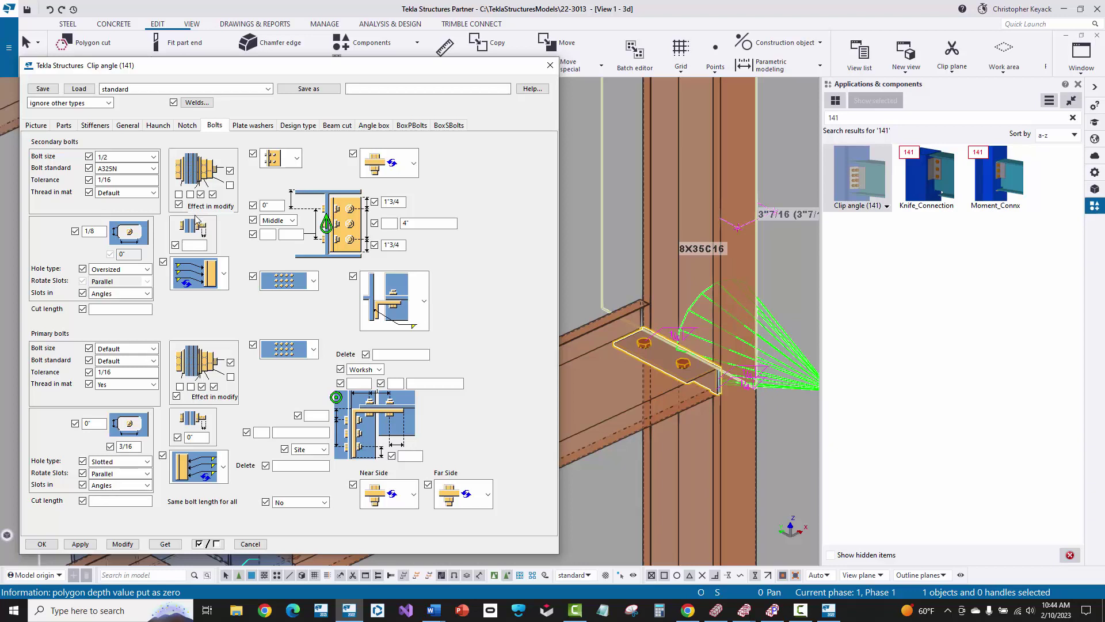
Save the Clip angle (141) settings as Header_to_Jamb and check the list of saved settings for it.
left_click(381, 89)
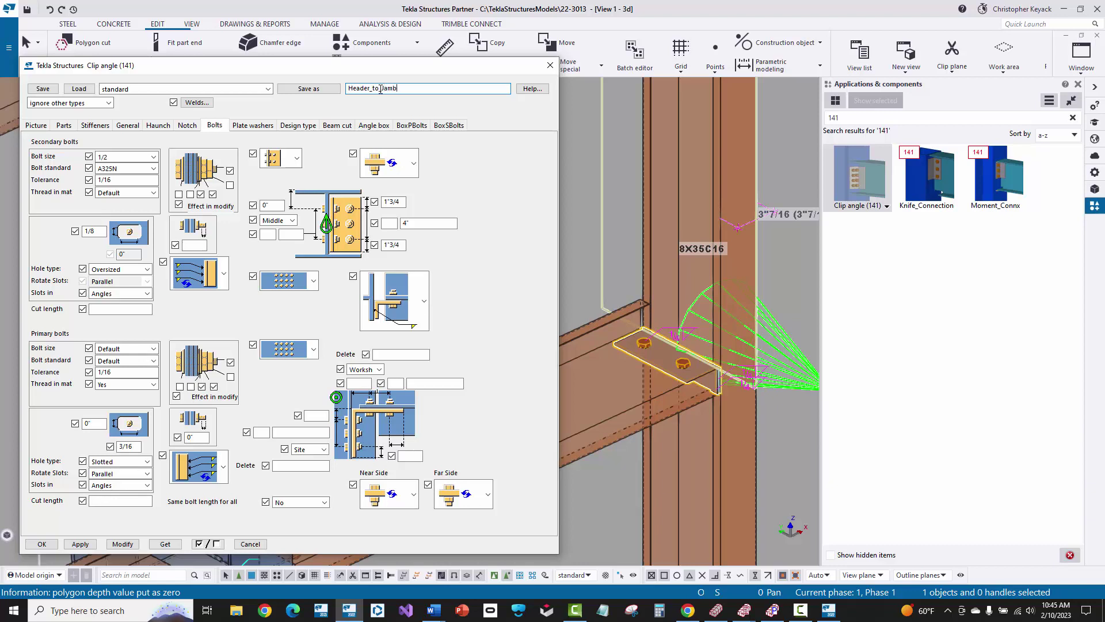
left_click(308, 88)
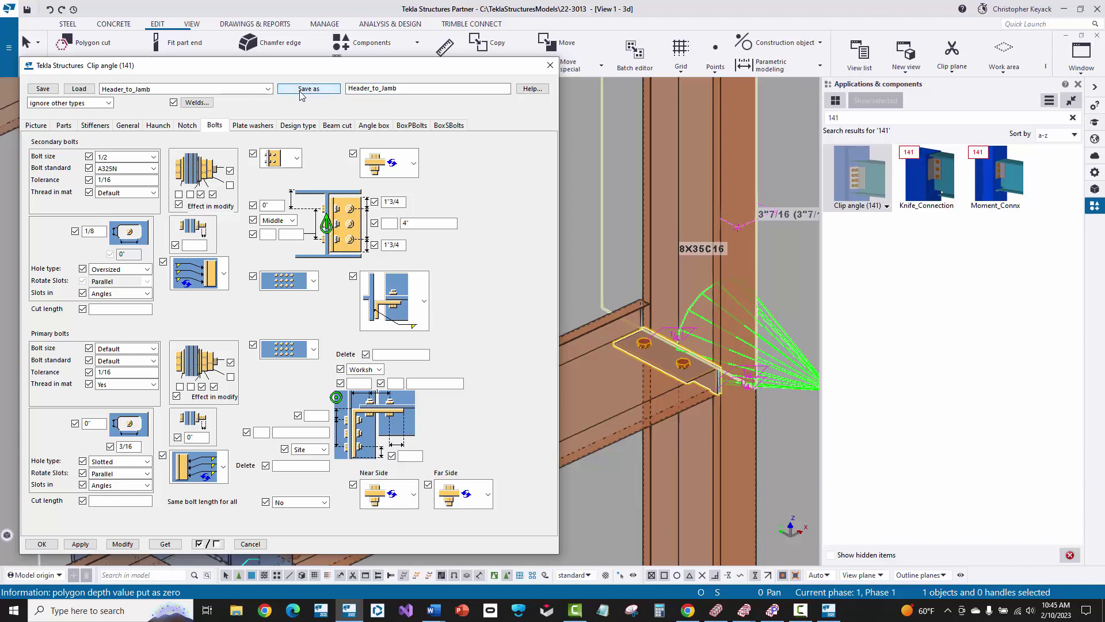
left_click(230, 89)
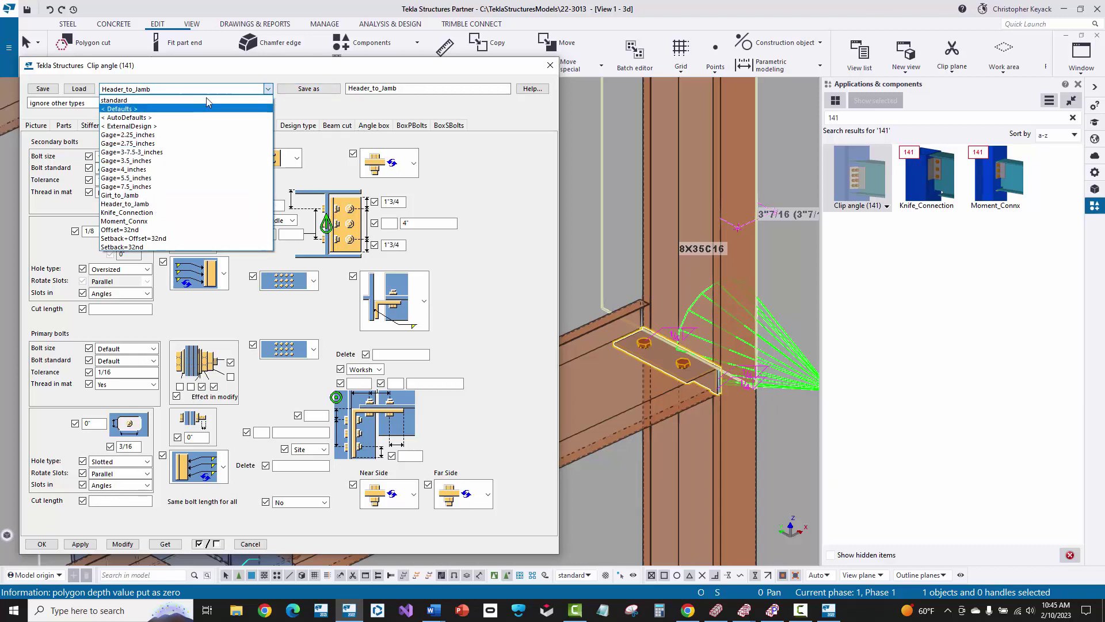
left_click(267, 89)
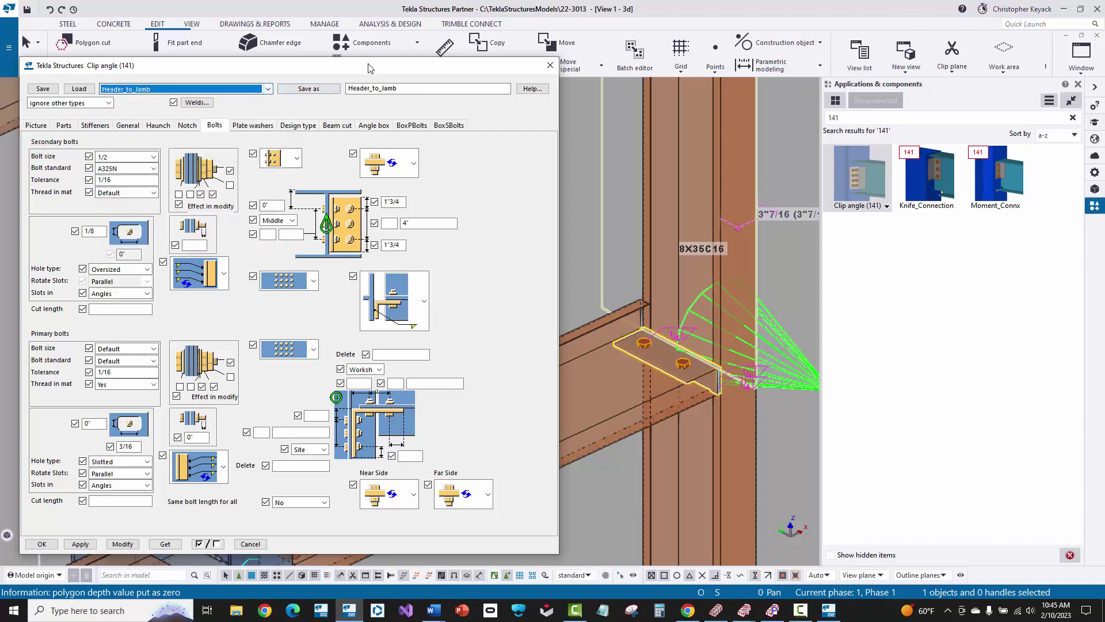
left_click_drag(372, 65, 451, 62)
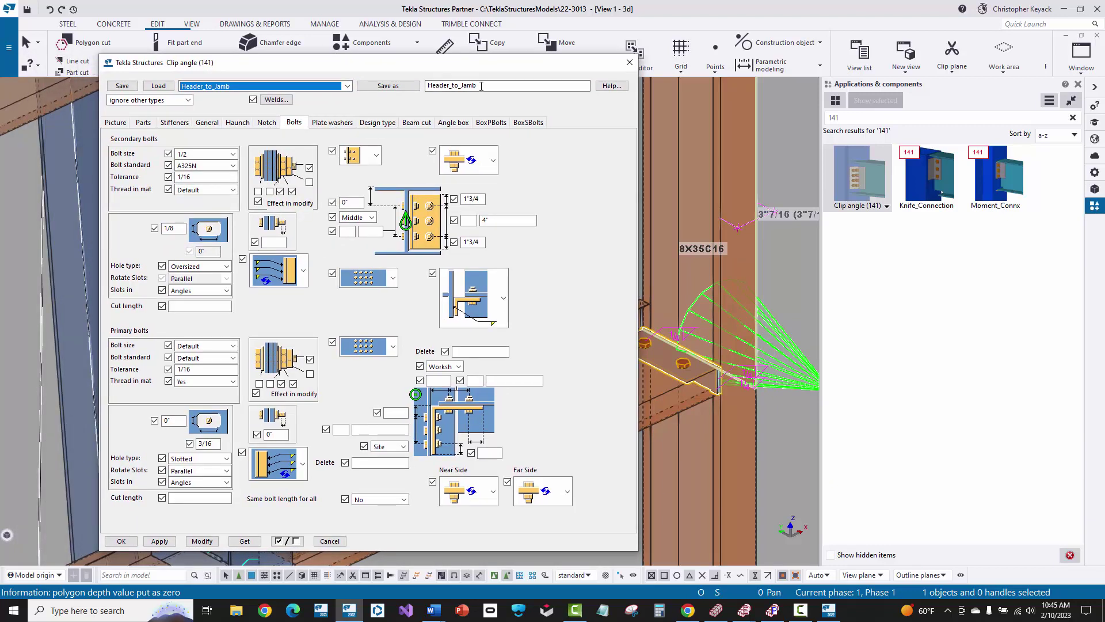
Look up the saved Header_to_Jamb.j141 file in the model's attributes folder, sorting the files by date modified.
left_click(9, 47)
left_click(42, 159)
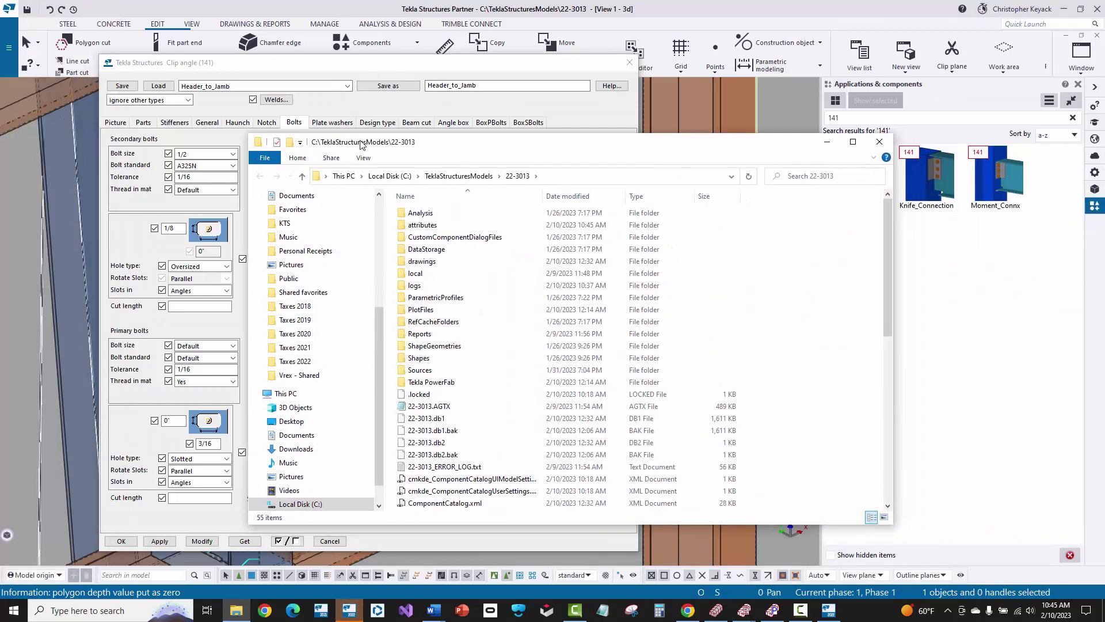
double_click(429, 225)
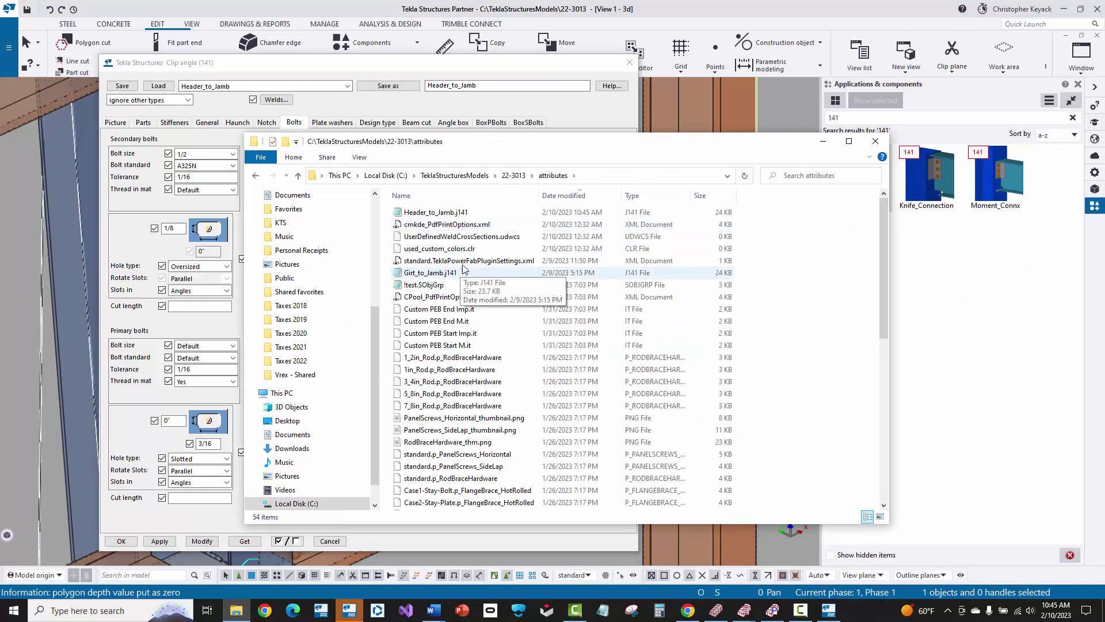
left_click(453, 213)
left_click(565, 195)
left_click(565, 196)
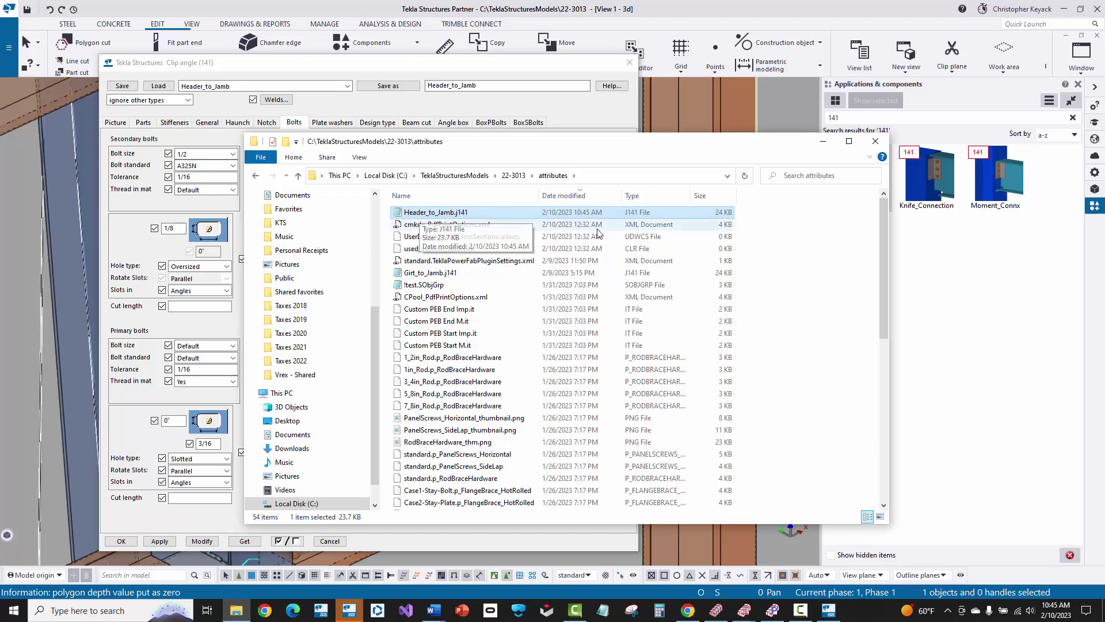
Close the attributes folder, apply the Header_to_Jamb settings to the Clip angle component and close its settings.
left_click(876, 141)
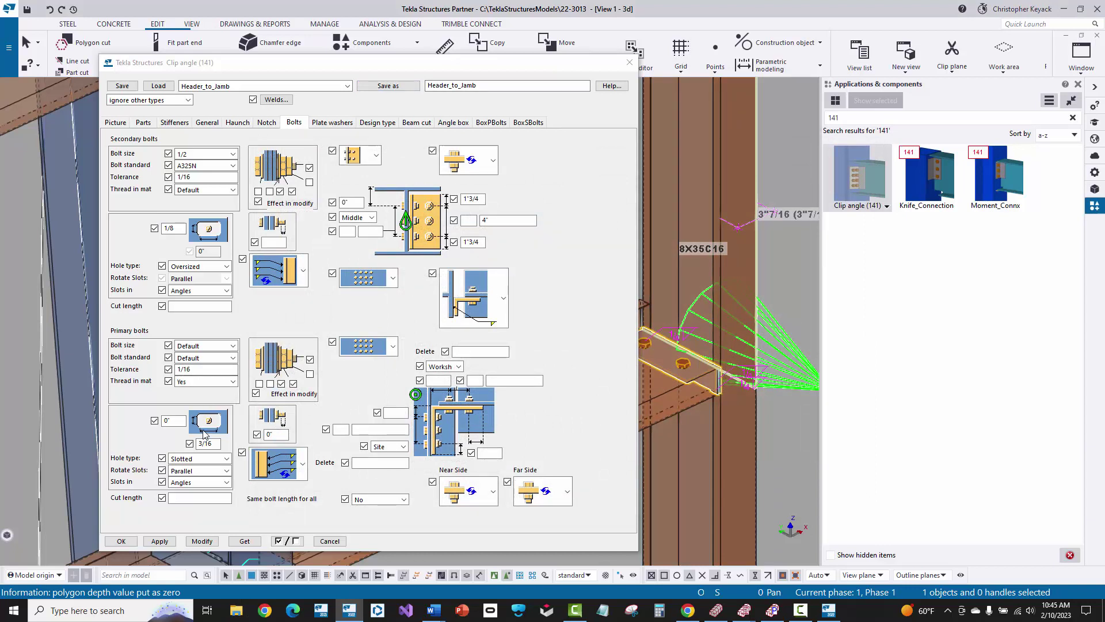
left_click(159, 541)
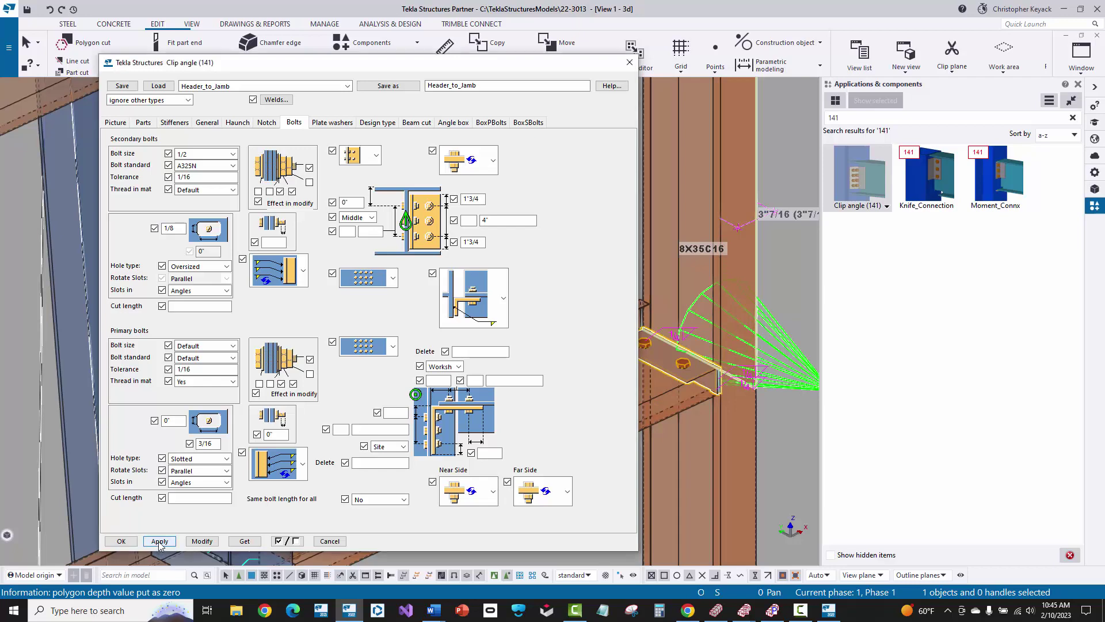
left_click(121, 541)
Delete the existing clips at the two girt ends on the opposite jamb.
scroll(539, 361, "down", 3)
middle_click_drag(487, 393, 470, 313)
scroll(468, 286, "up", 2)
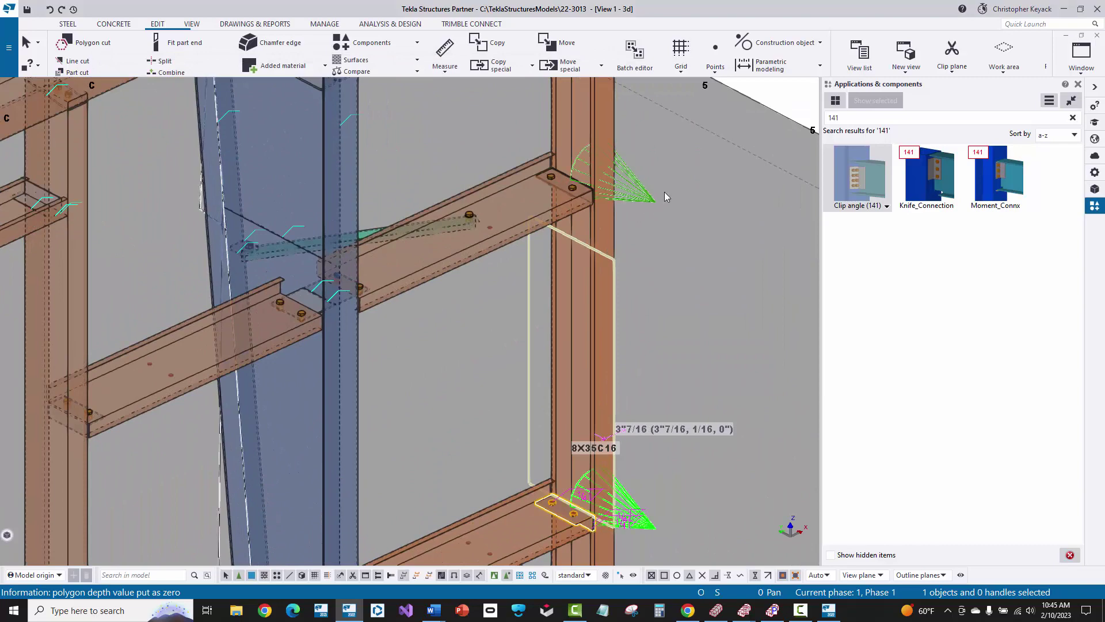
middle_click_drag(664, 197, 326, 147)
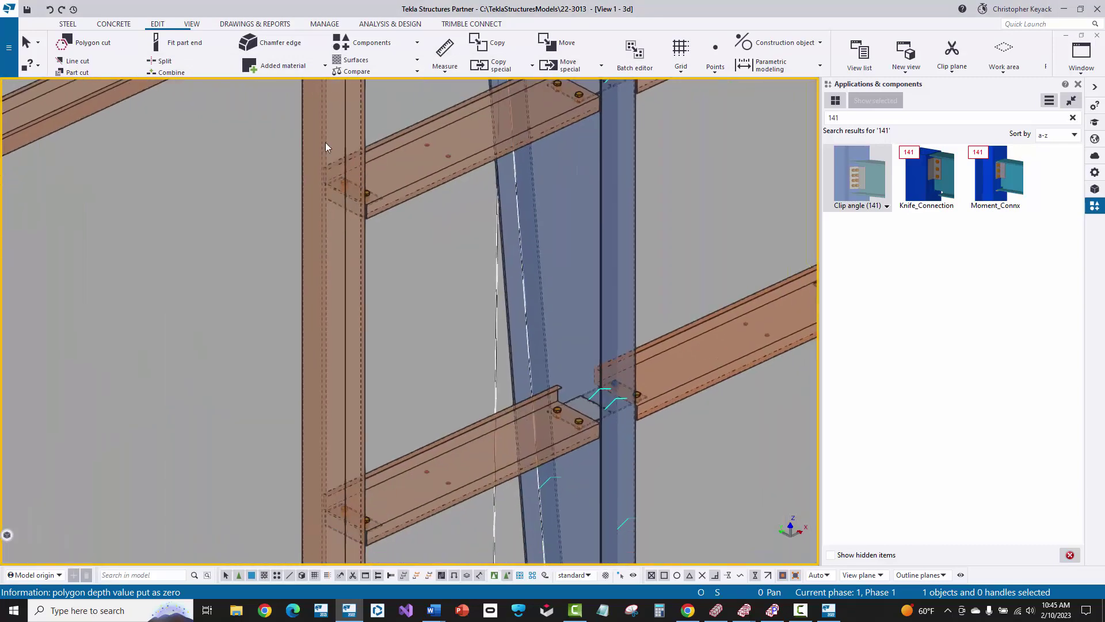
scroll(325, 147, "down", 1)
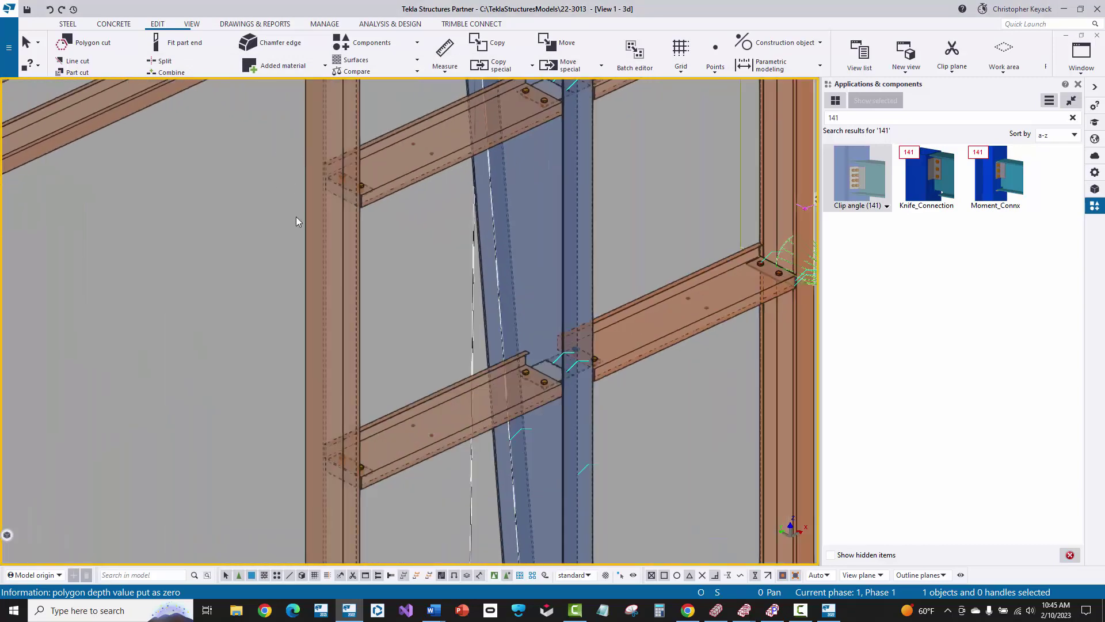
left_click(321, 268)
left_click(351, 192)
mouse_move(410, 284)
middle_mouse_down("ctrl")
mouse_move(260, 292)
mouse_move(210, 276)
mouse_move(235, 269)
mouse_move(224, 210)
middle_mouse_up("ctrl")
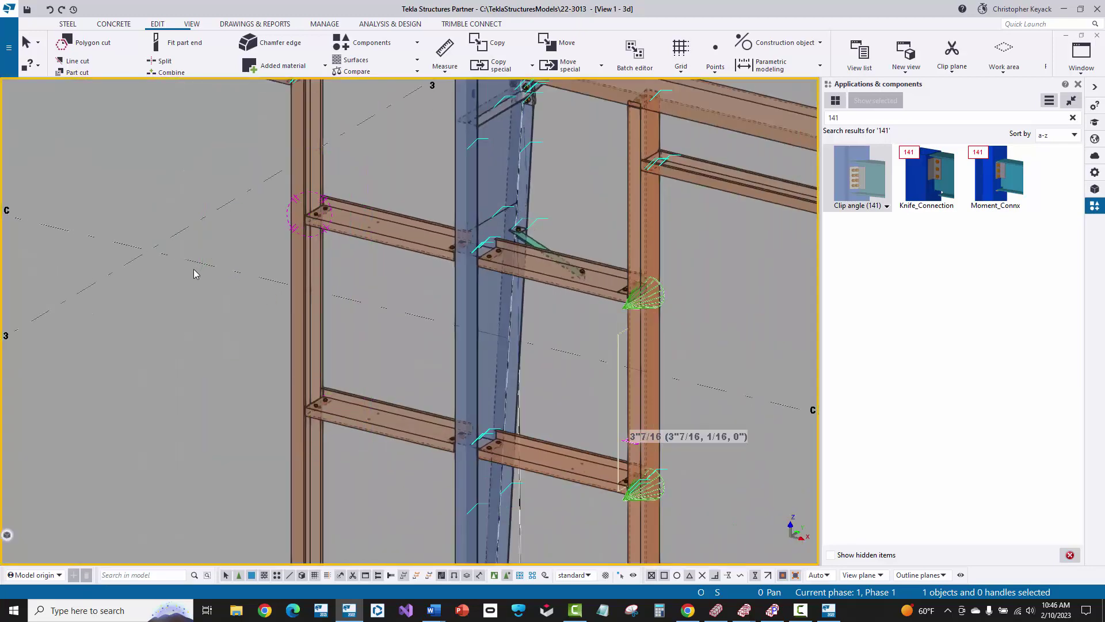
middle_click_drag(193, 268, 216, 151, "ctrl")
left_click_drag(216, 151, 343, 460)
key("Delete")
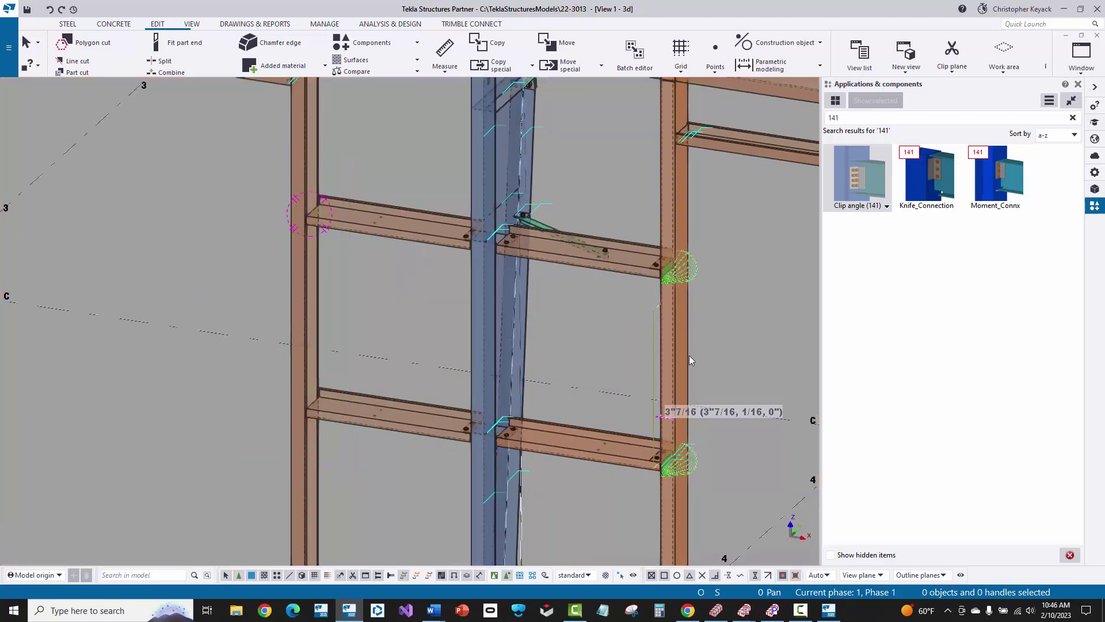
Start a Clip angle (141) connection, review its secondary bolt settings and accept them unchanged.
left_click(862, 181)
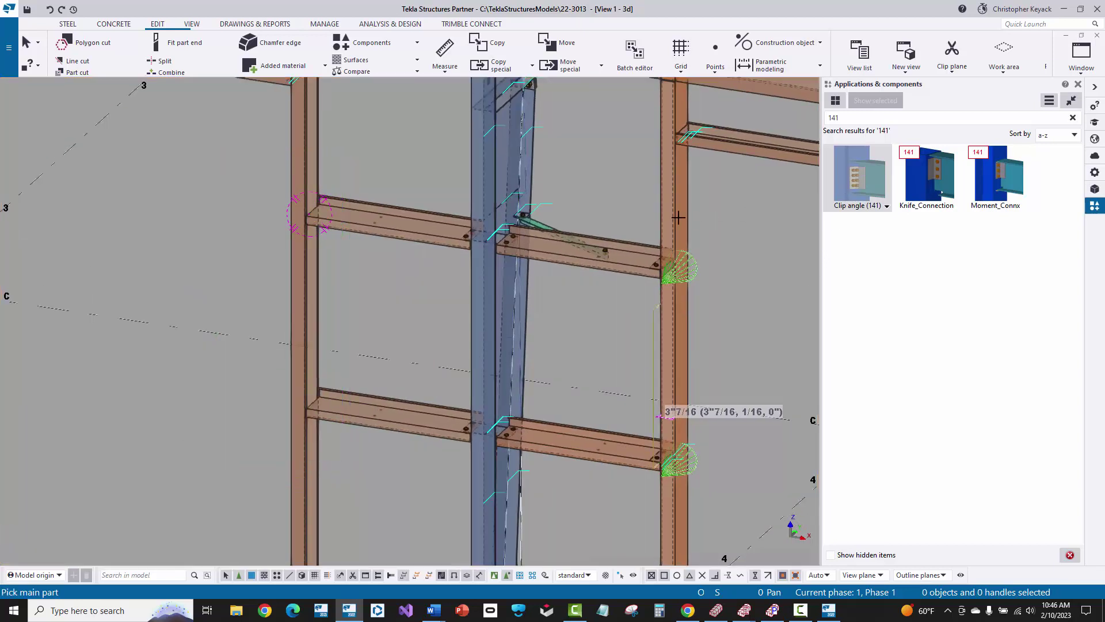
double_click(871, 181)
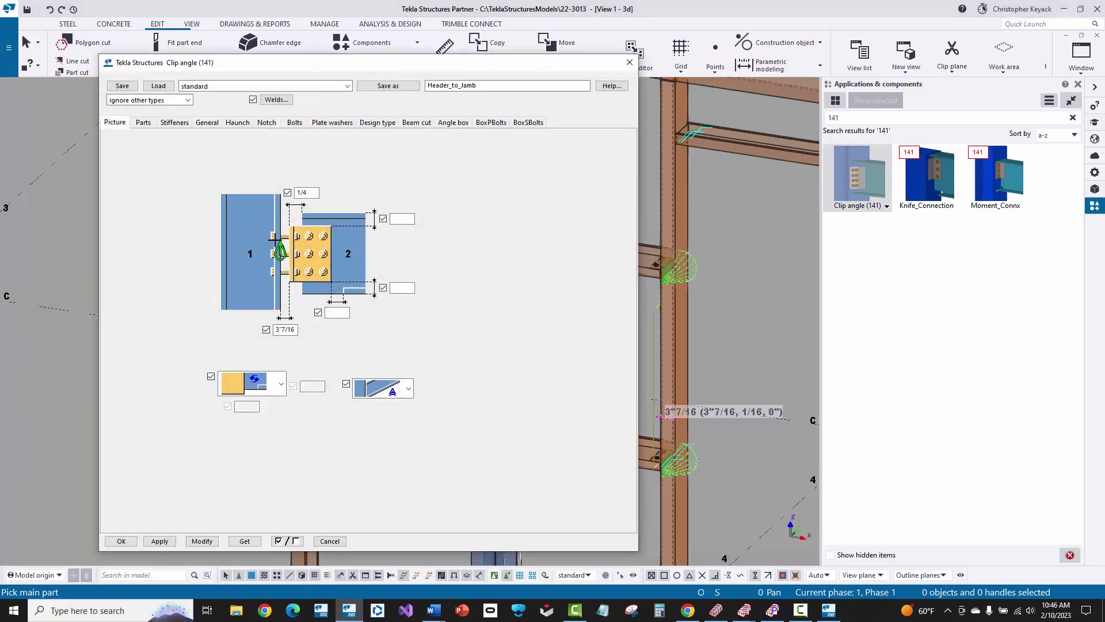
left_click(164, 542)
left_click(295, 123)
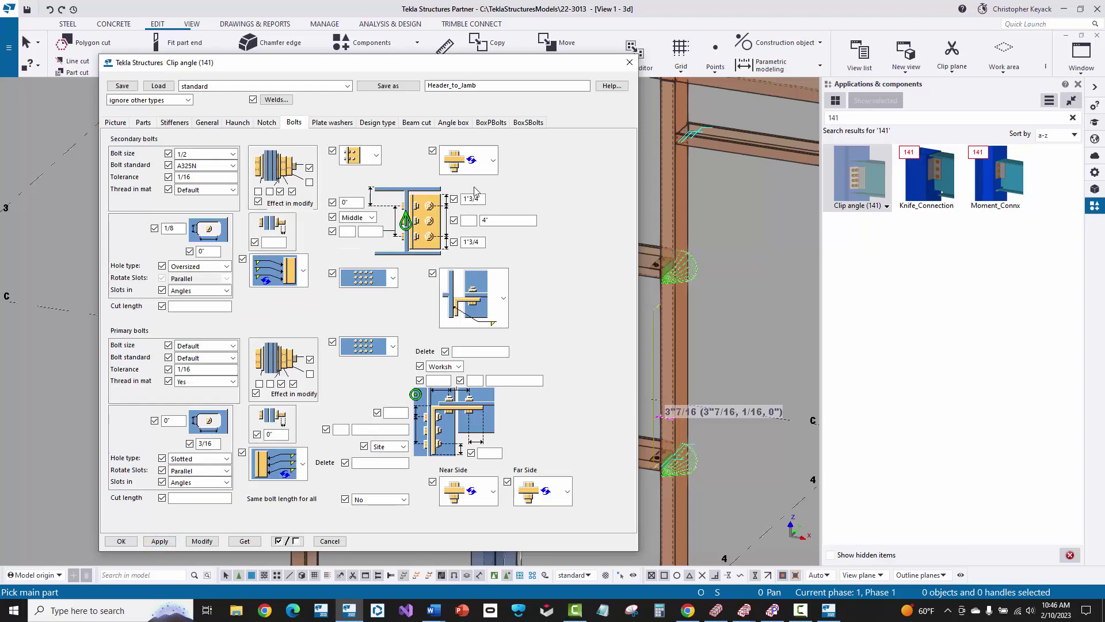
left_click(160, 541)
left_click(127, 543)
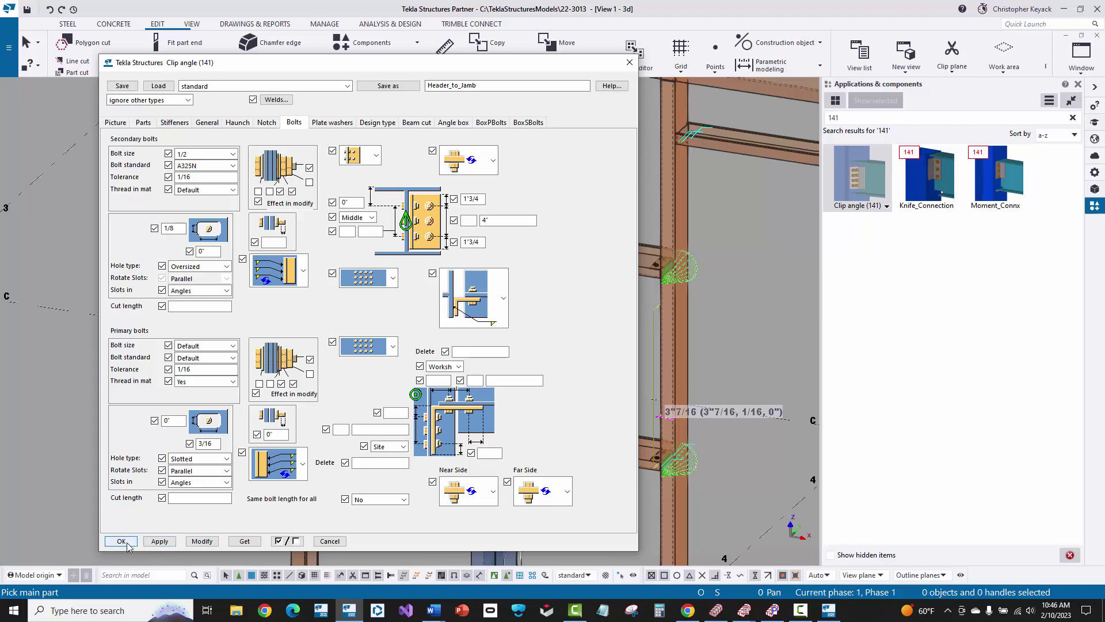
left_click(122, 541)
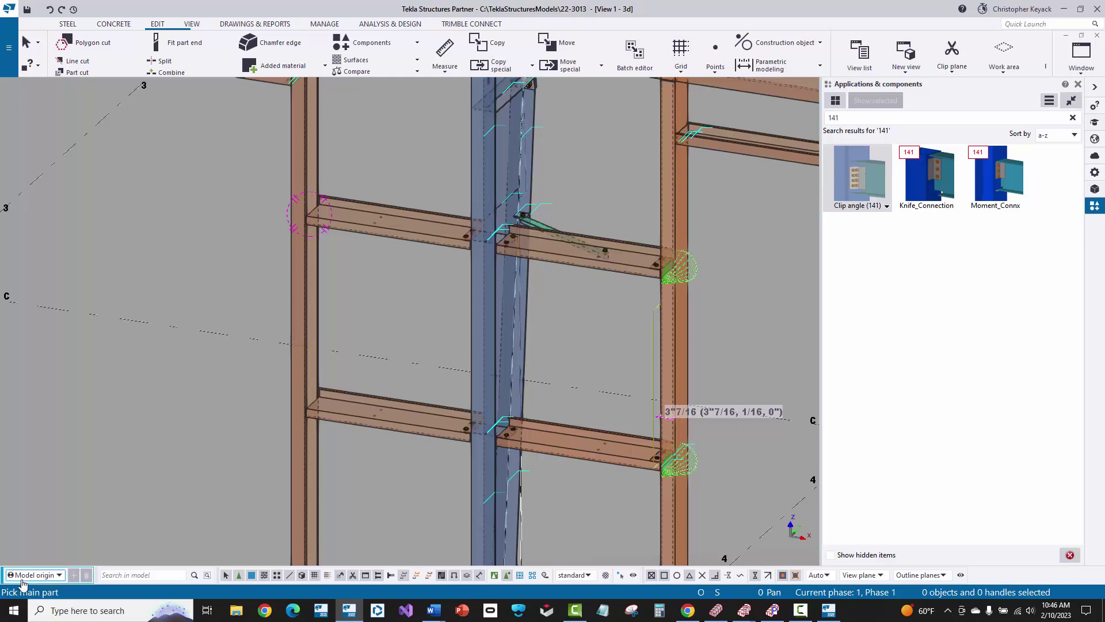
Place Clip angle connections between the opposite jamb and its upper and lower girts, with the jamb as main part.
left_click(292, 272)
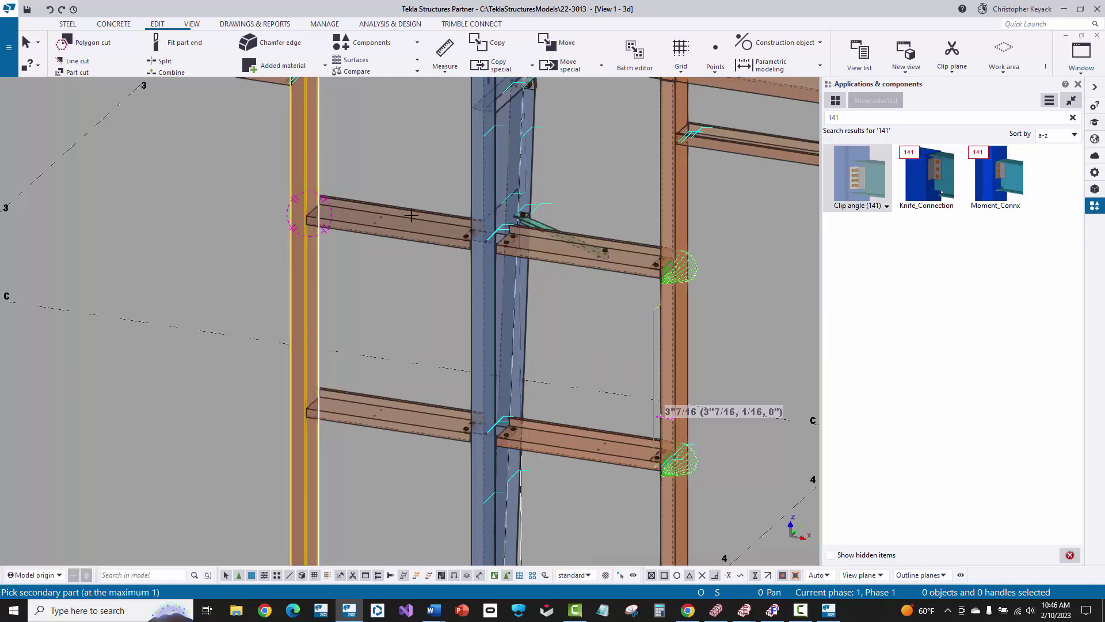
scroll(313, 199, "up", 2)
left_click(364, 203)
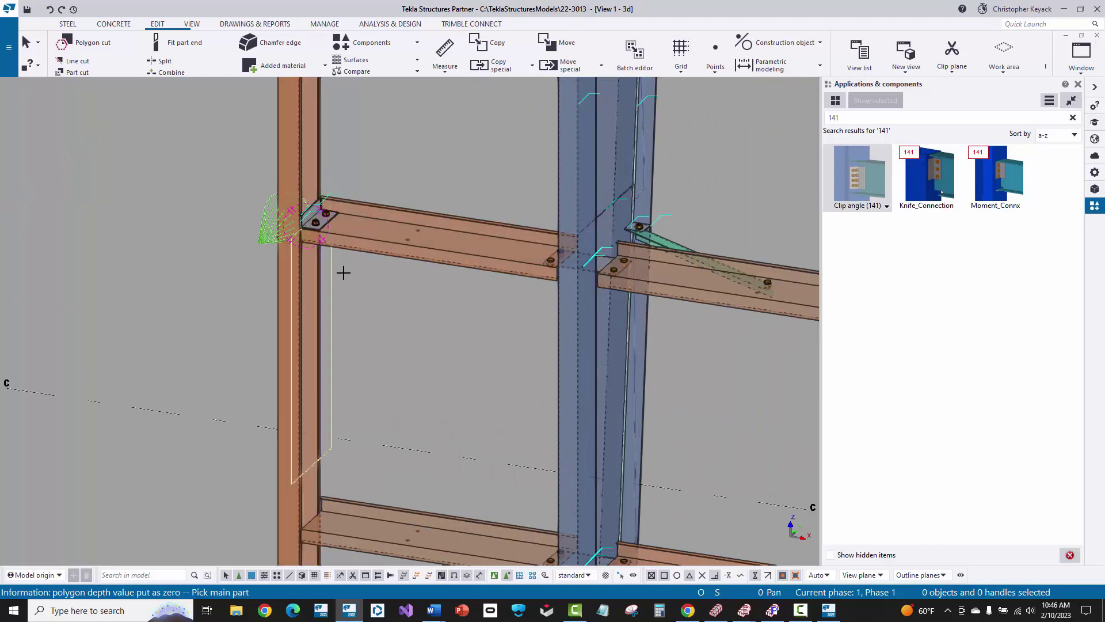
middle_click_drag(343, 271, 383, 121)
left_click(315, 333)
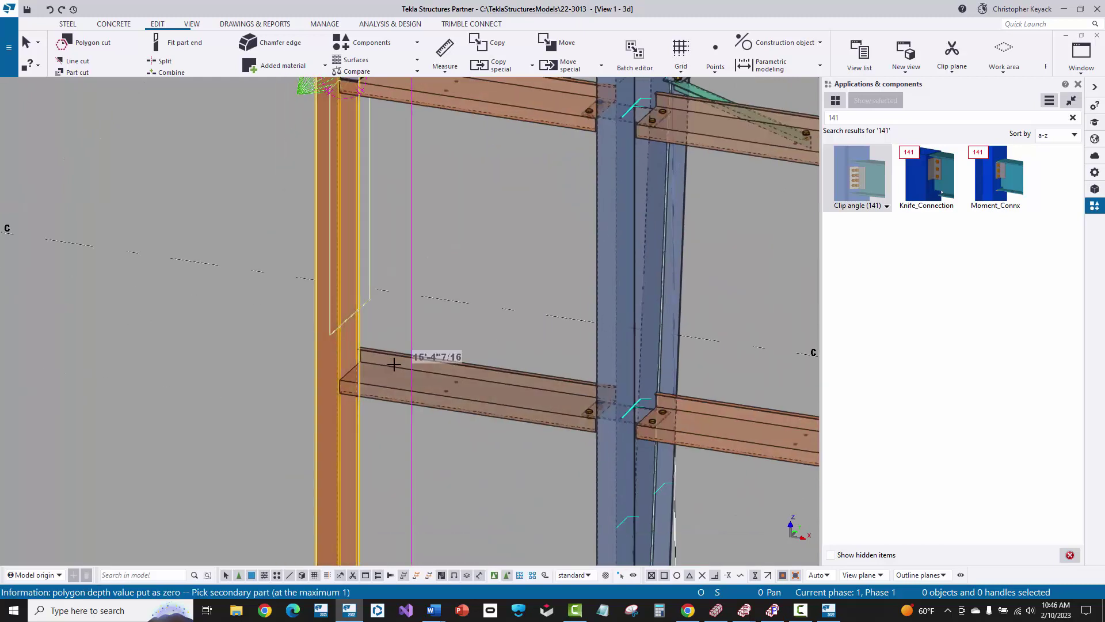
left_click(394, 357)
right_click(212, 271)
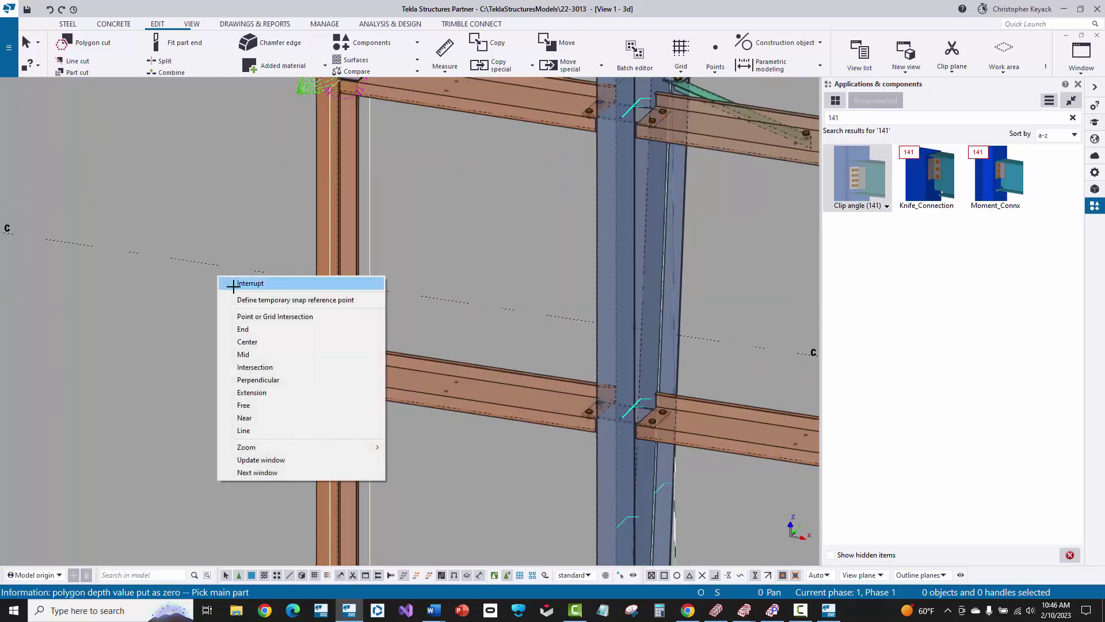
left_click(230, 283)
scroll(199, 311, "up", 2)
middle_click_drag(199, 311, 252, 363)
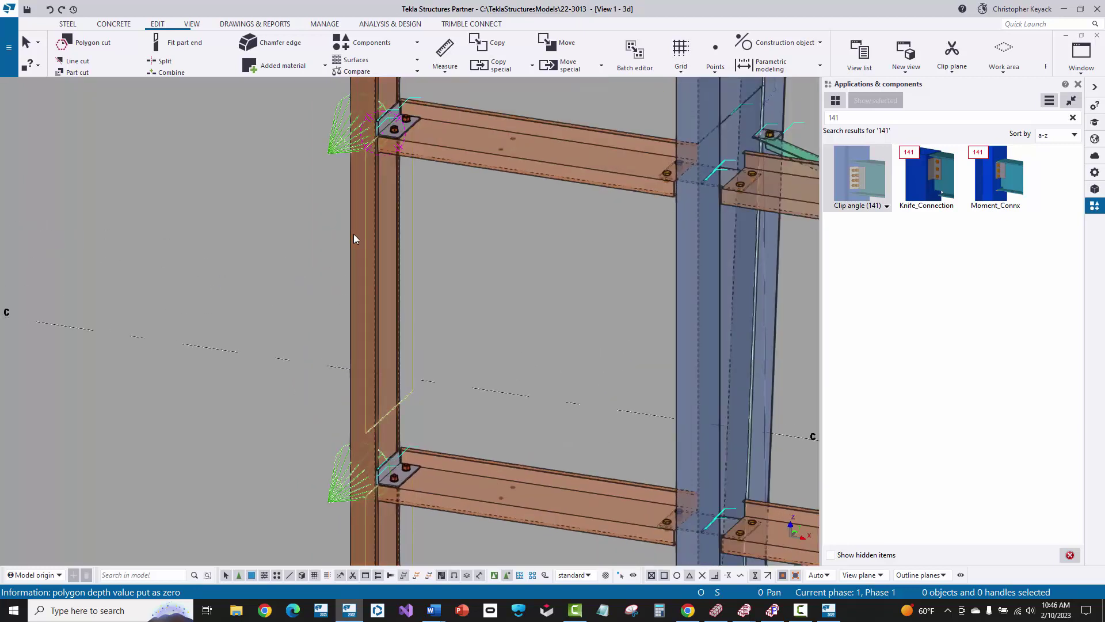
left_click(334, 142)
middle_click_drag(345, 475, 349, 436)
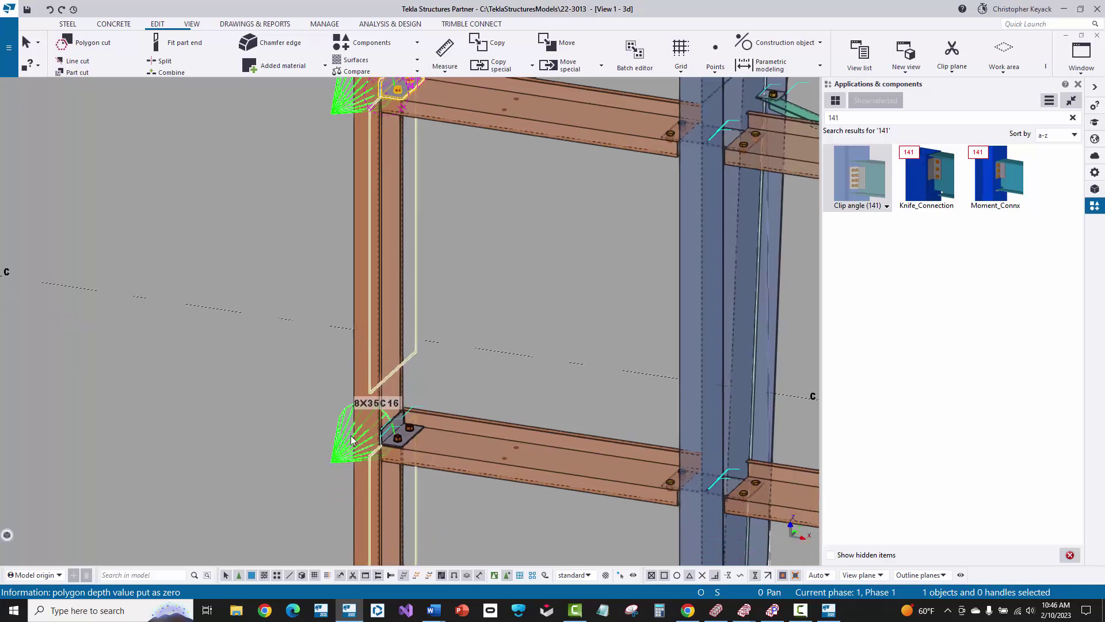
double_click(350, 438)
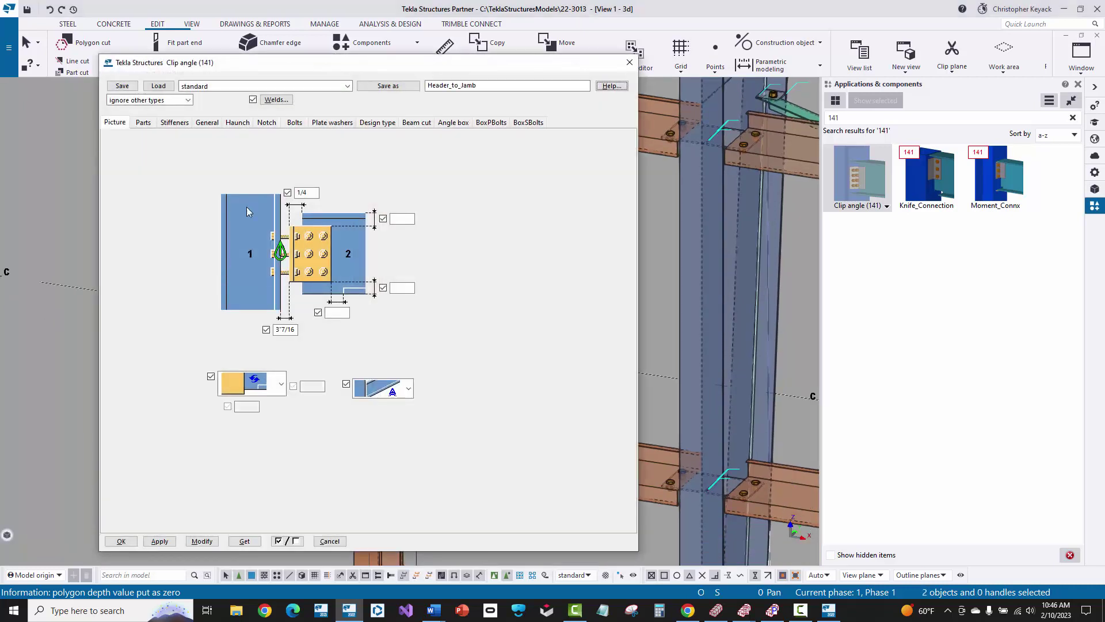
left_click_drag(286, 70, 677, 63)
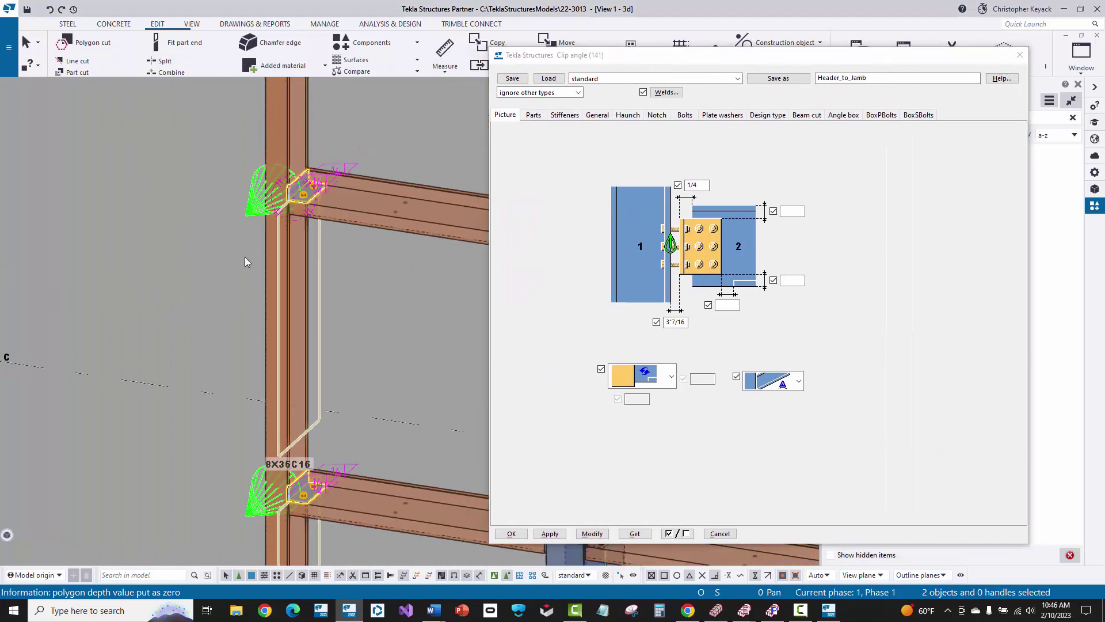
left_click(222, 202)
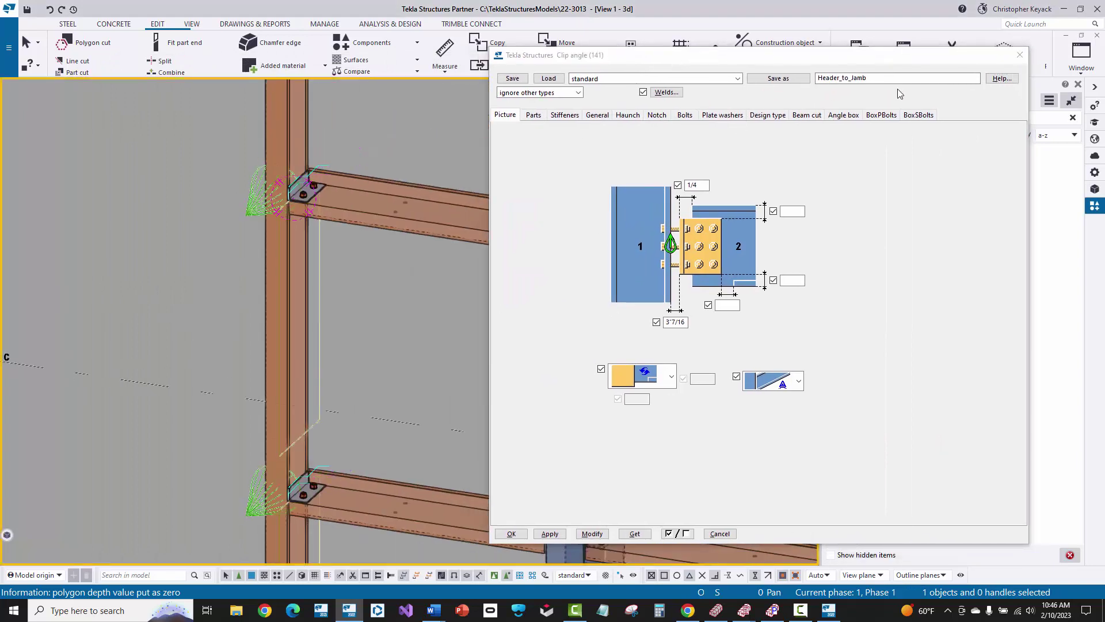
left_click(1020, 54)
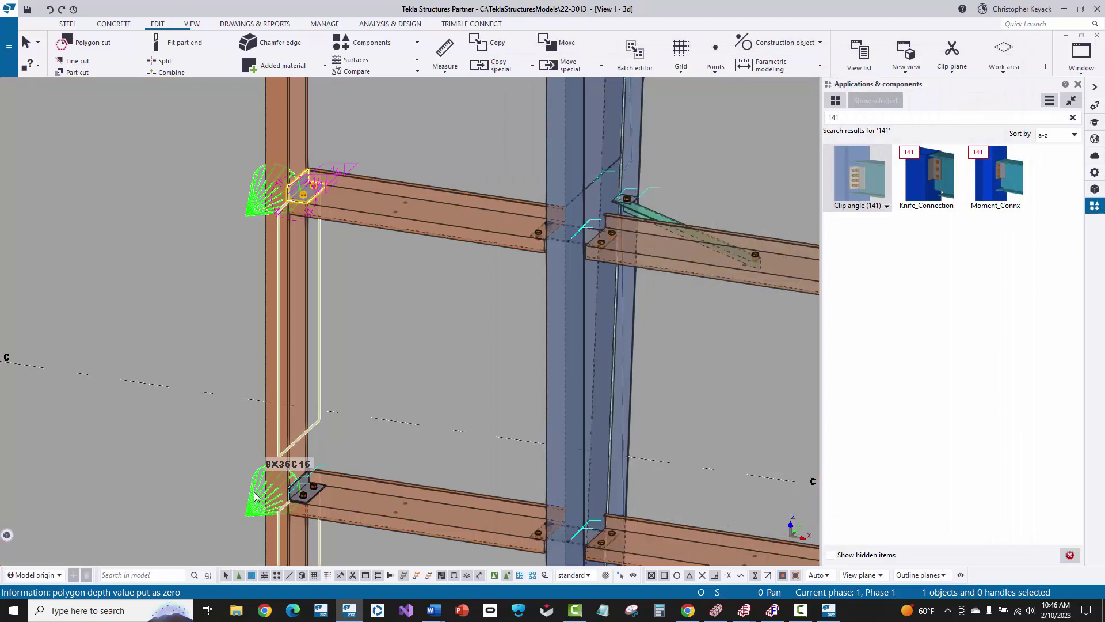
Change both selected Clip angle connections to a single angle on the opposite side of the girt web and modify them.
middle_click_drag(255, 497, 275, 447)
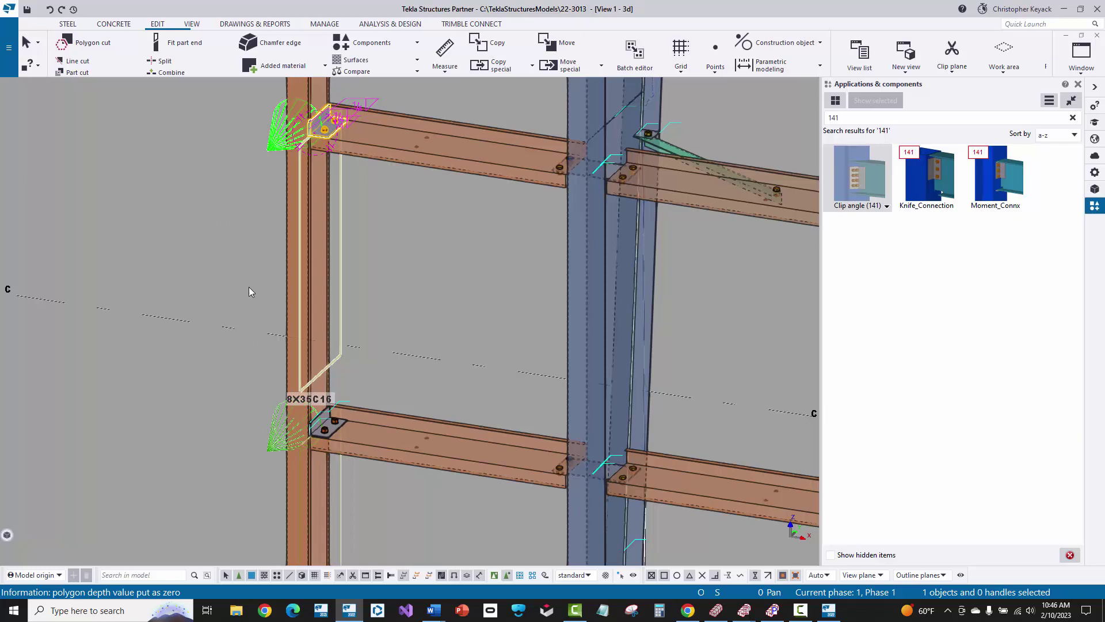
left_click(283, 429, "ctrl")
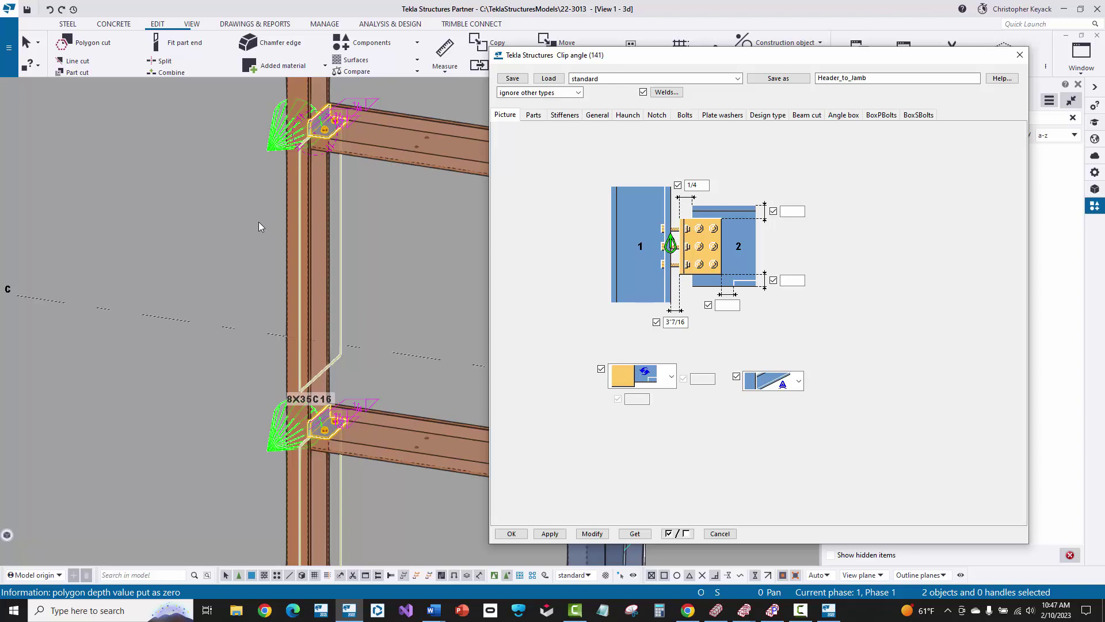
left_click(533, 115)
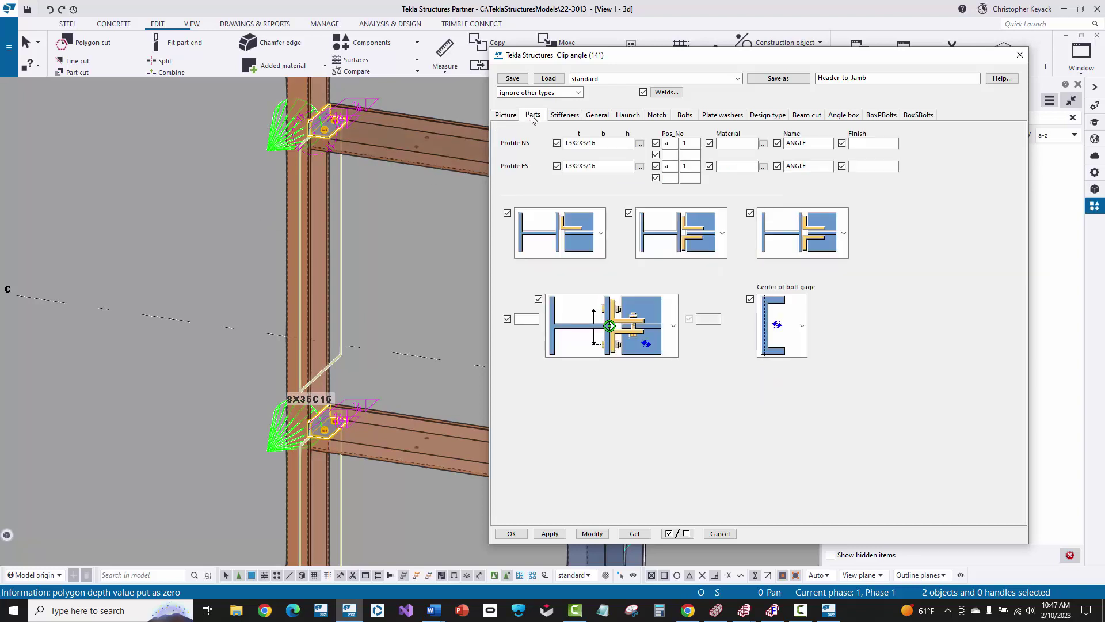
left_click(579, 236)
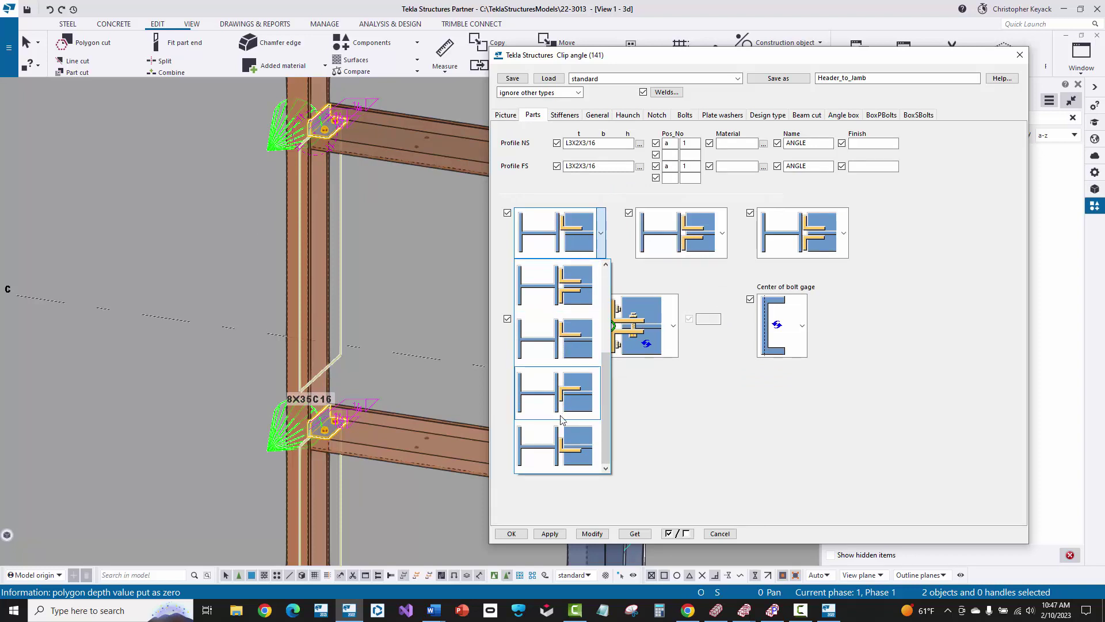
scroll(562, 410, "up", 3)
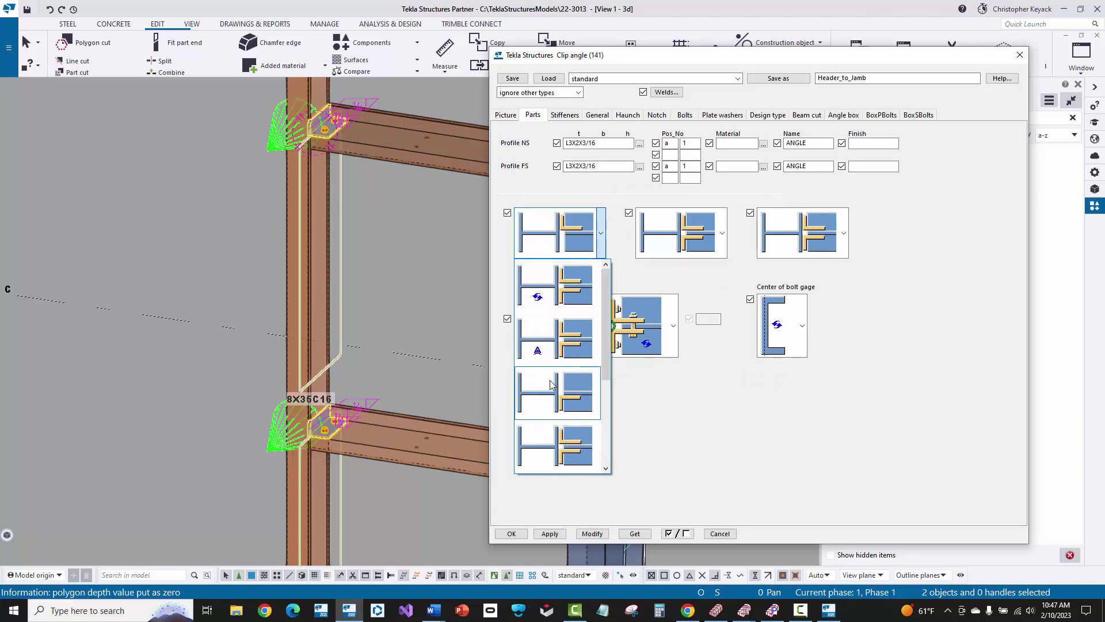
left_click(550, 386)
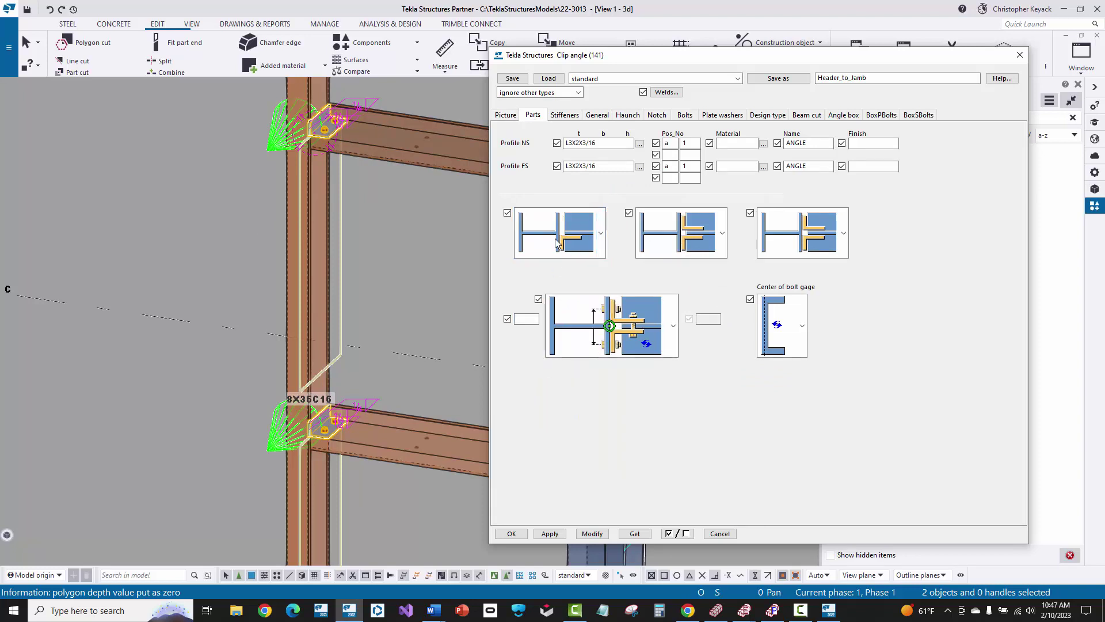
left_click(592, 533)
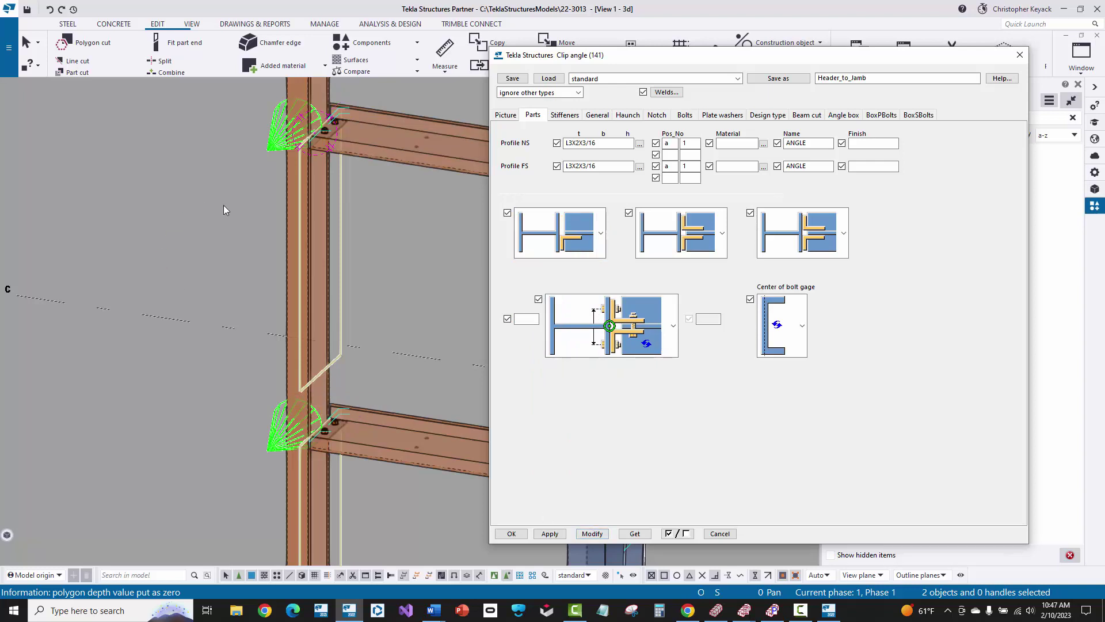
Examine the repositioned clip angles and their bolts at the girt-to-jamb joints.
left_click(222, 403)
scroll(293, 458, "up", 5)
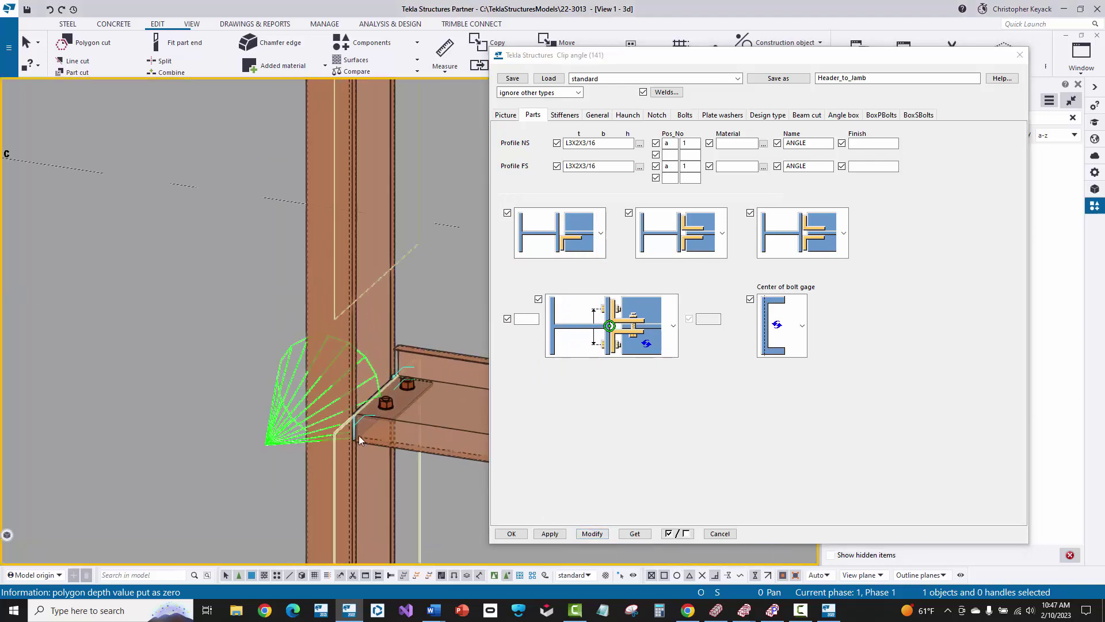
middle_click_drag(408, 382, 373, 352)
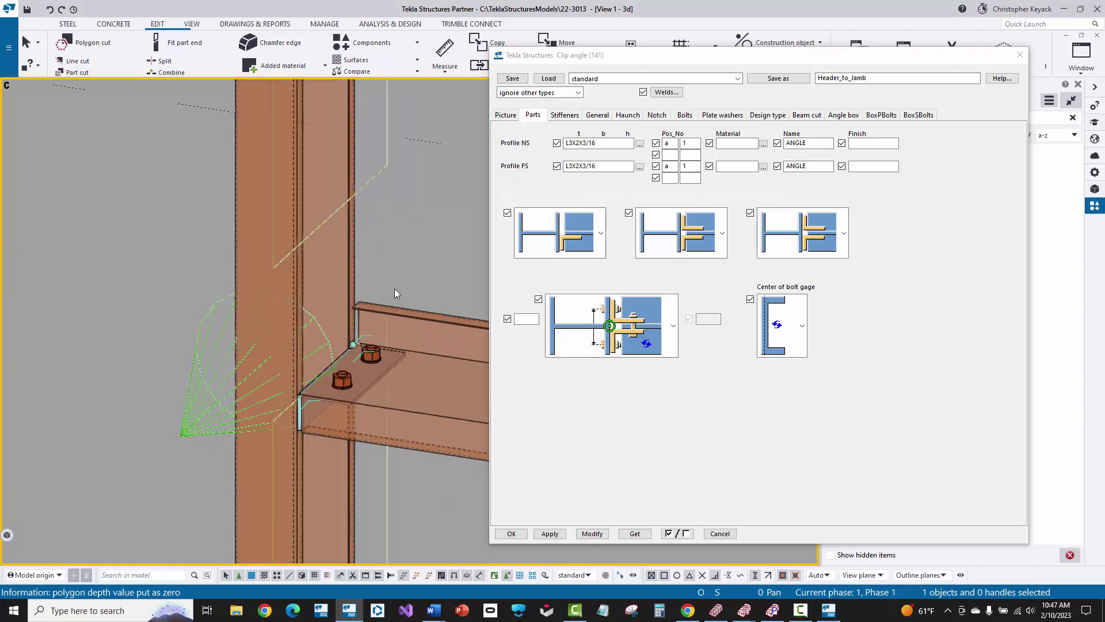
scroll(395, 288, "down", 3)
middle_click_drag(391, 289, 226, 304)
left_click(212, 425, "ctrl")
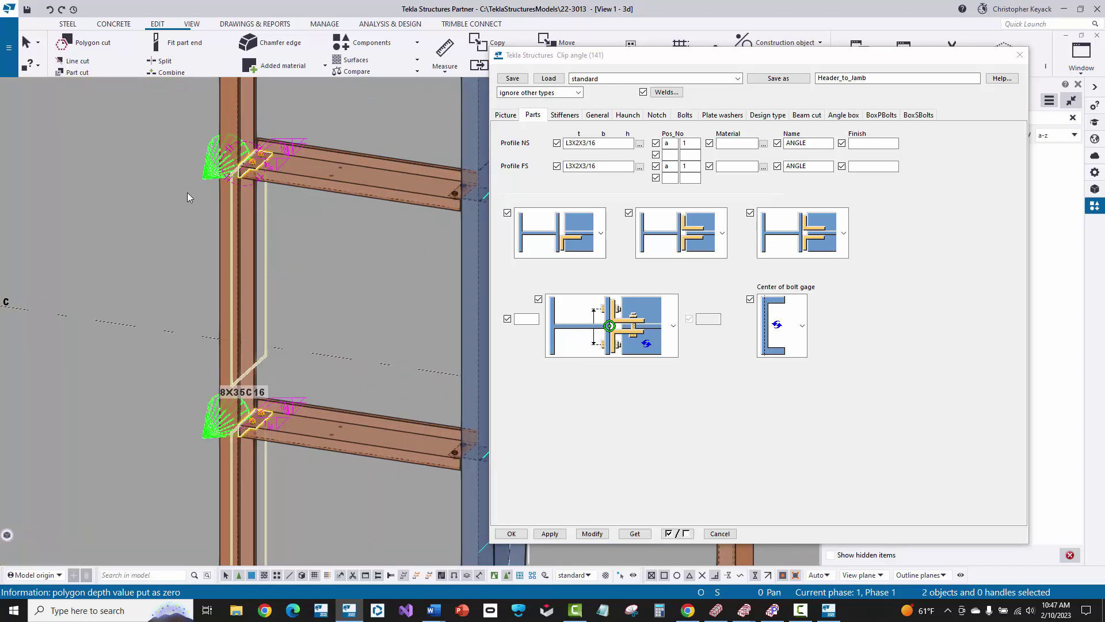
scroll(239, 150, "up", 5)
scroll(208, 177, "up", 2)
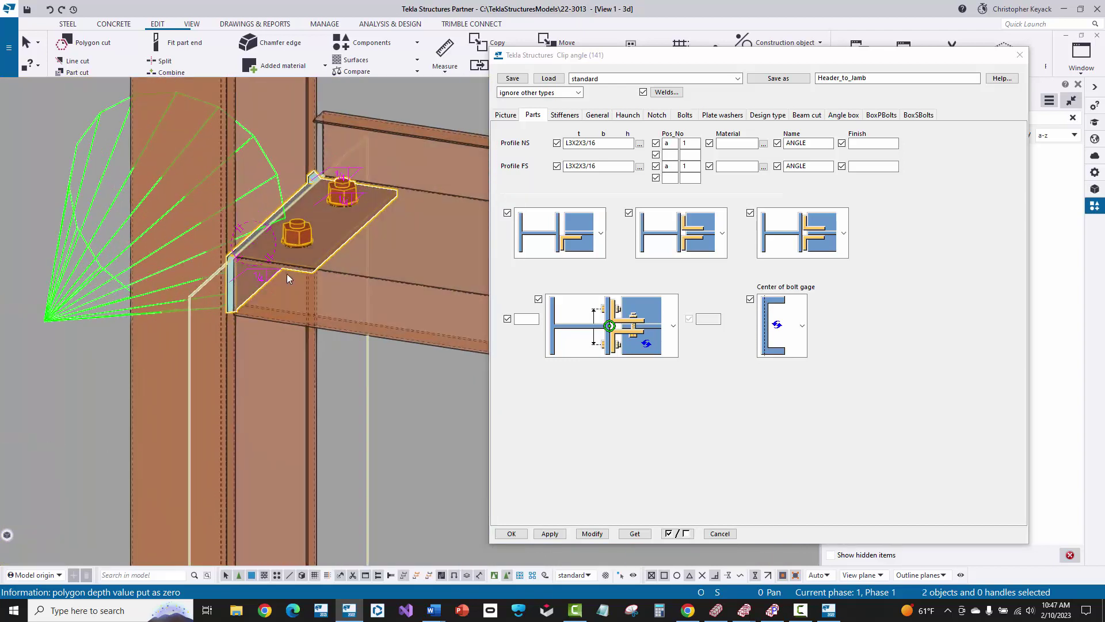
Select one of the girt-to-jamb Clip angle connections and open its weld settings.
left_click(229, 357)
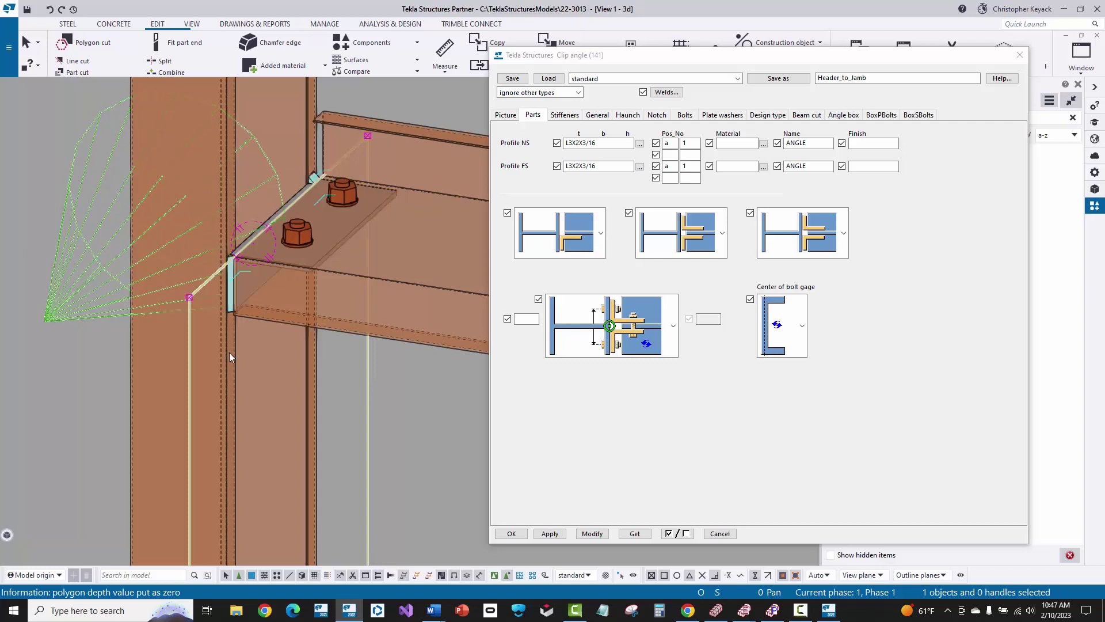
left_click(130, 294)
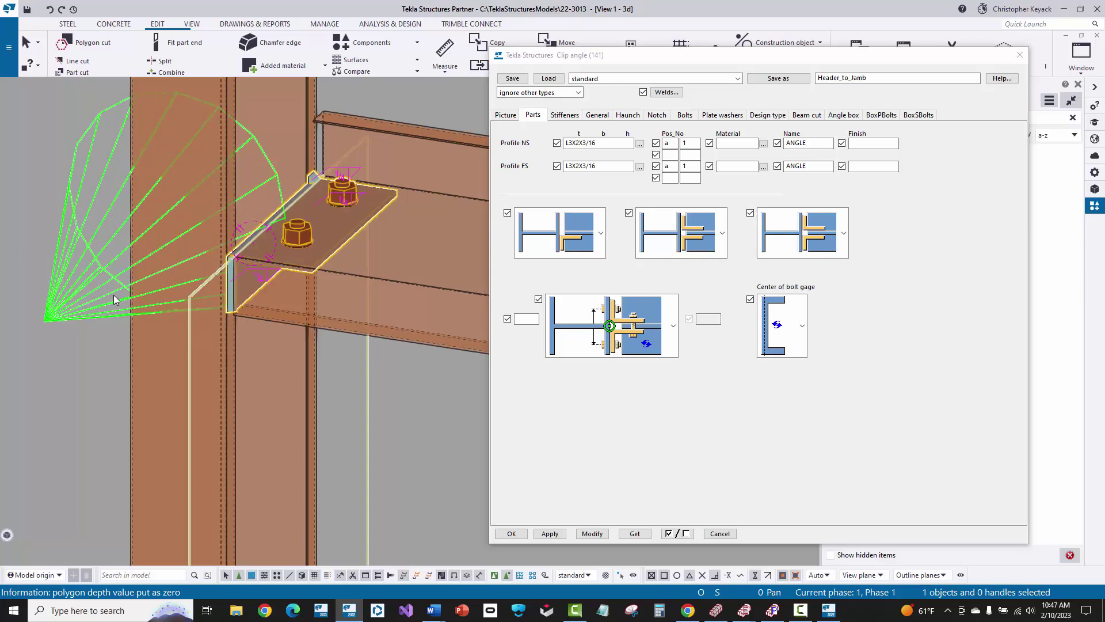
left_click(672, 94)
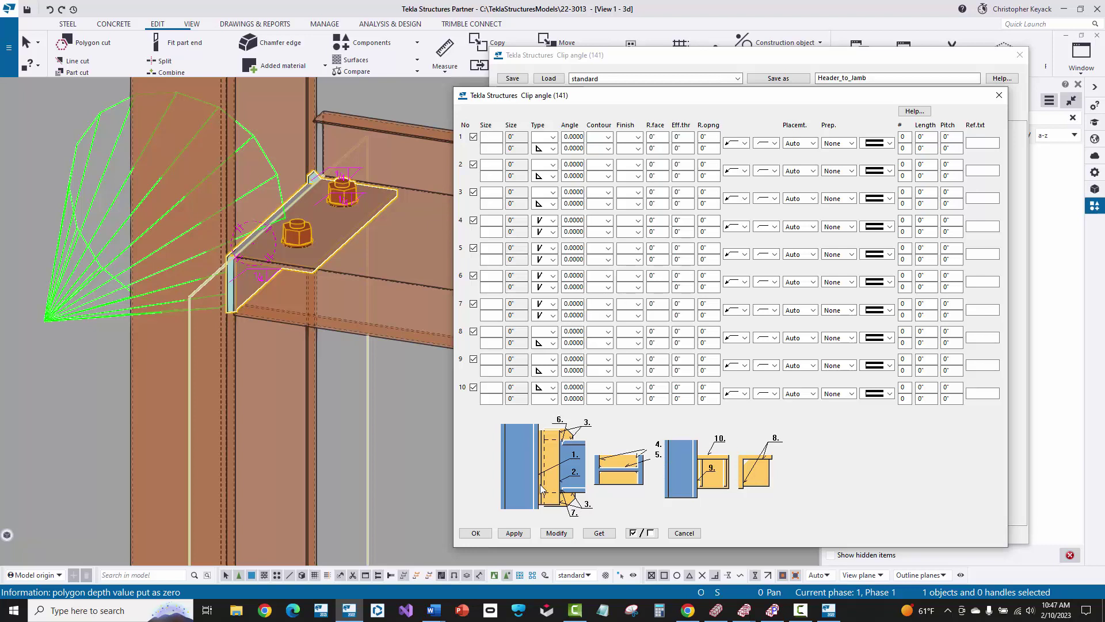
Try a below-line size of 1/8 for weld 2 on the connection and inspect where the weld is placed.
left_click(487, 176)
left_click(557, 534)
left_click(557, 533)
left_click(153, 284)
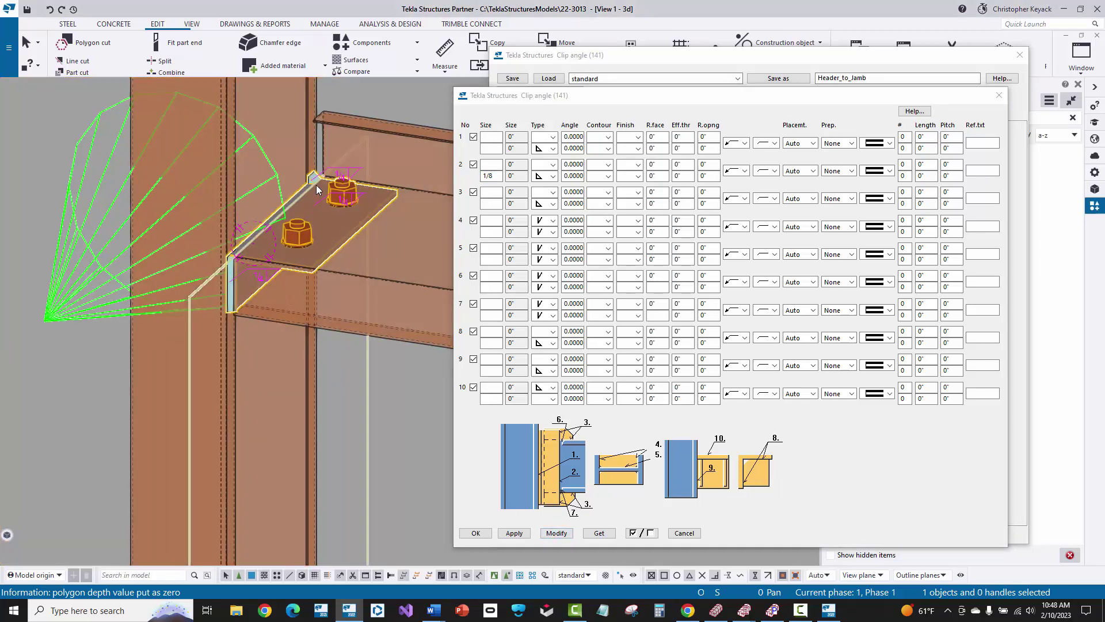
scroll(317, 189, "up", 5)
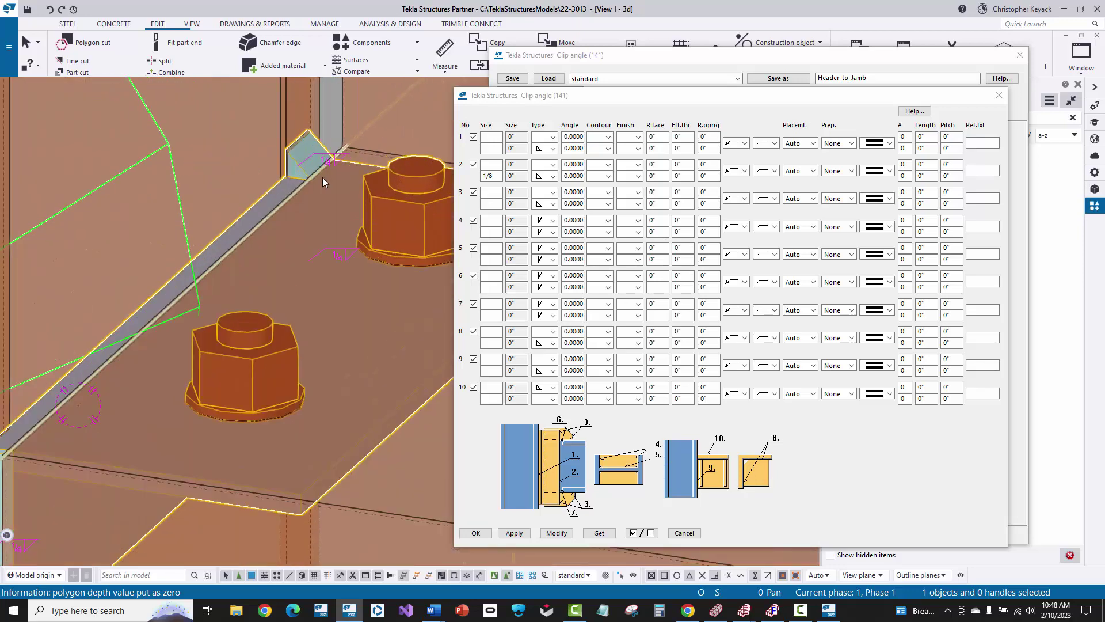
scroll(322, 182, "down", 3)
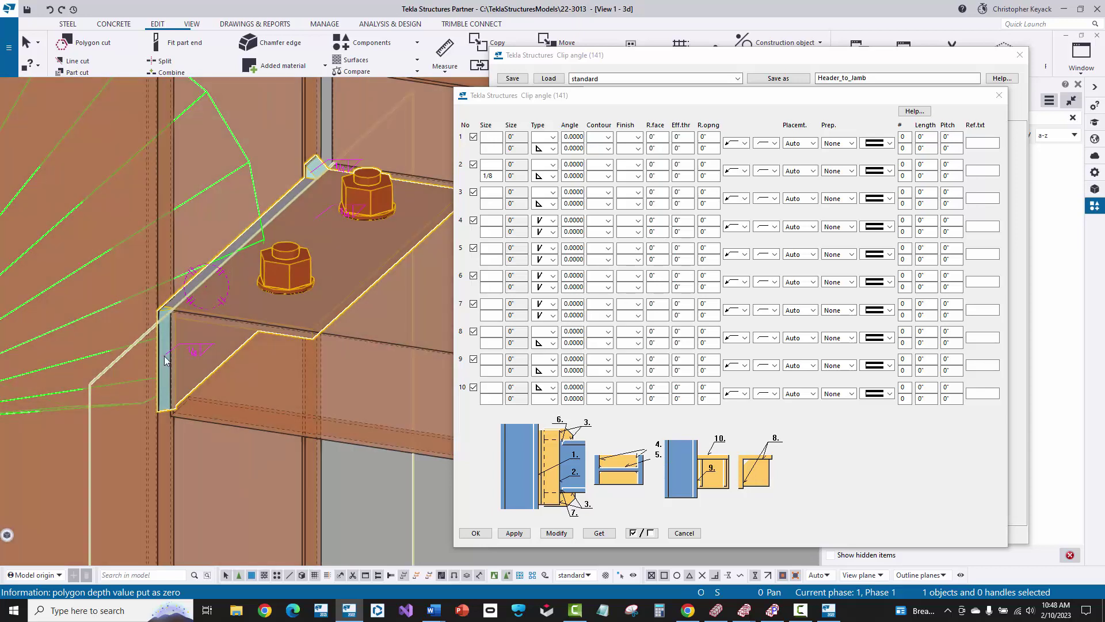
Clear the weld 2 size, set the below-line size of weld 1 to 1/8, modify the connection and accept the weld settings.
left_click_drag(495, 176, 483, 177)
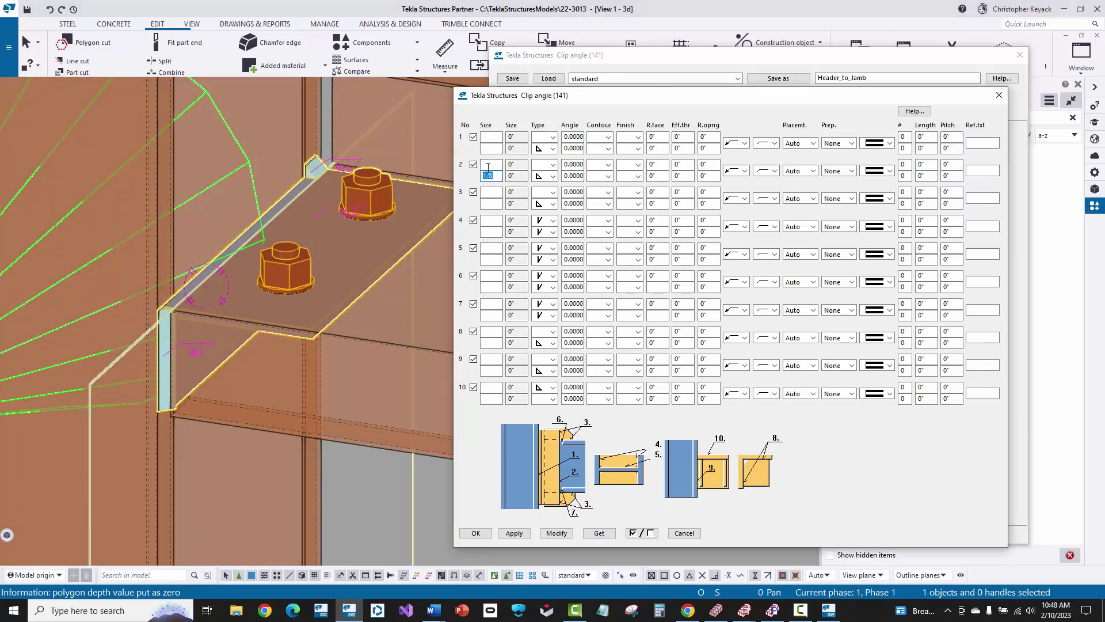
key("ctrl+x")
left_click(494, 149)
type("1/8")
left_click(556, 533)
left_click(217, 309)
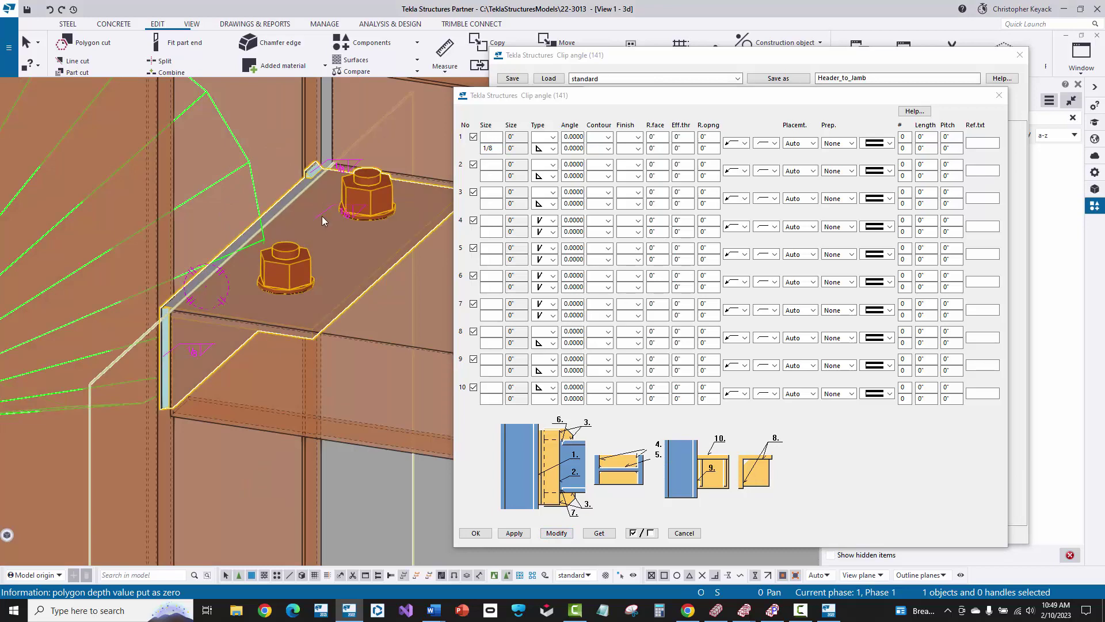
left_click(477, 533)
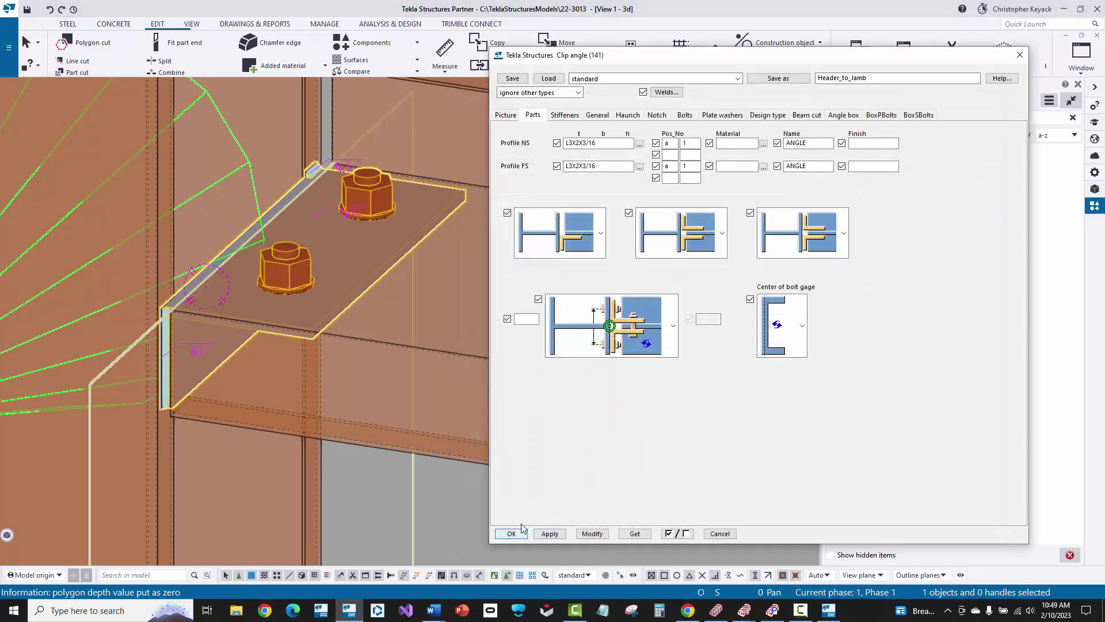
Save the updated Clip angle settings as Header_to_Jamb.
left_click(794, 81)
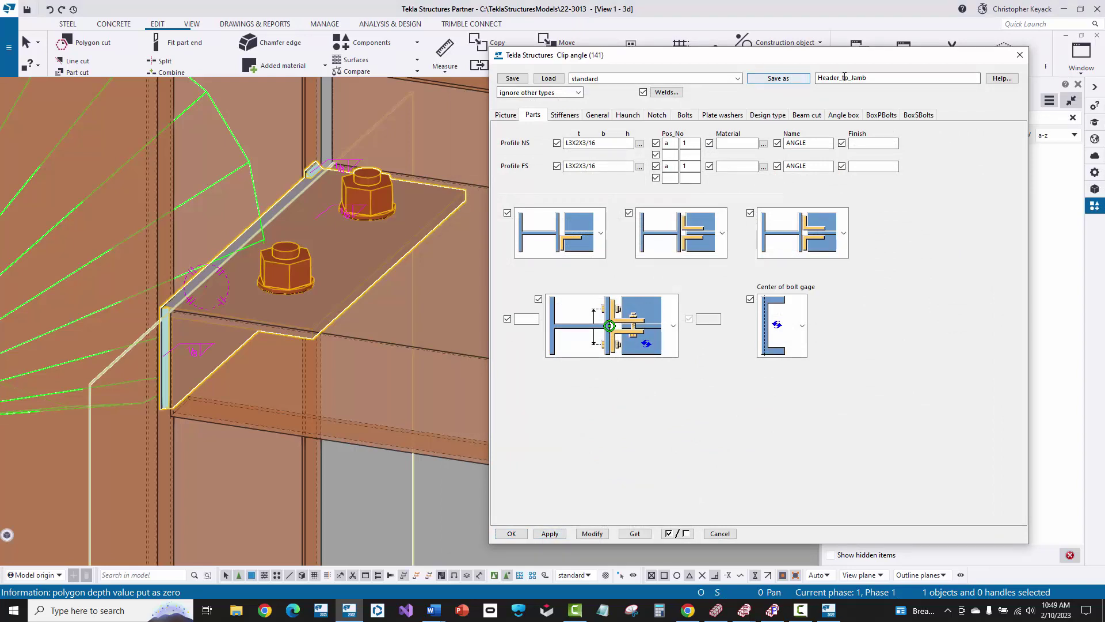
left_click(789, 80)
left_click(789, 81)
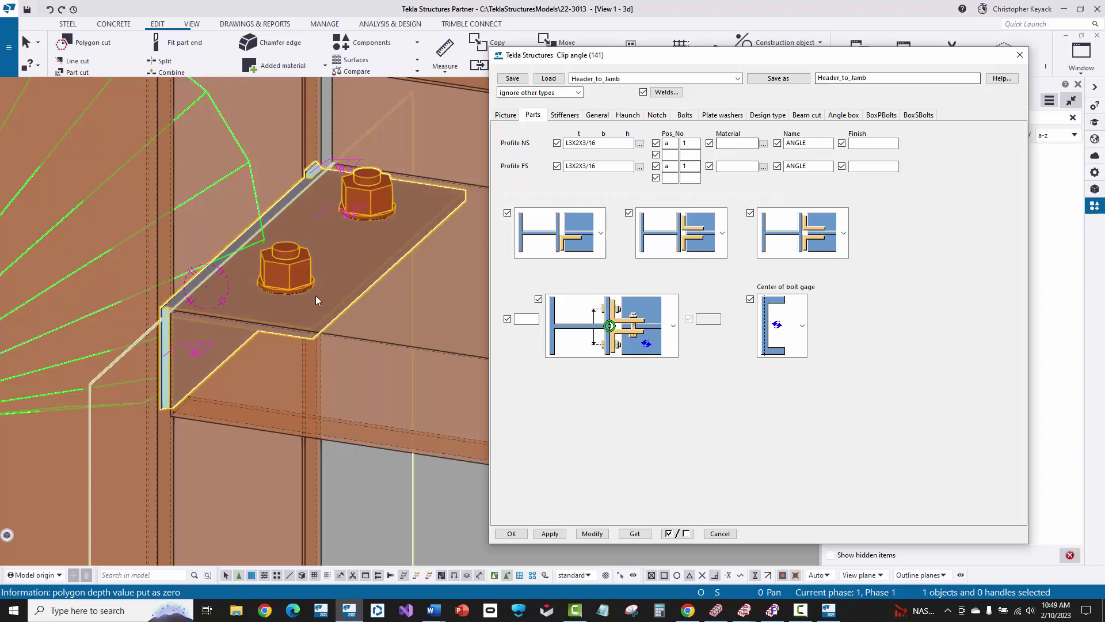
scroll(311, 296, "down", 5)
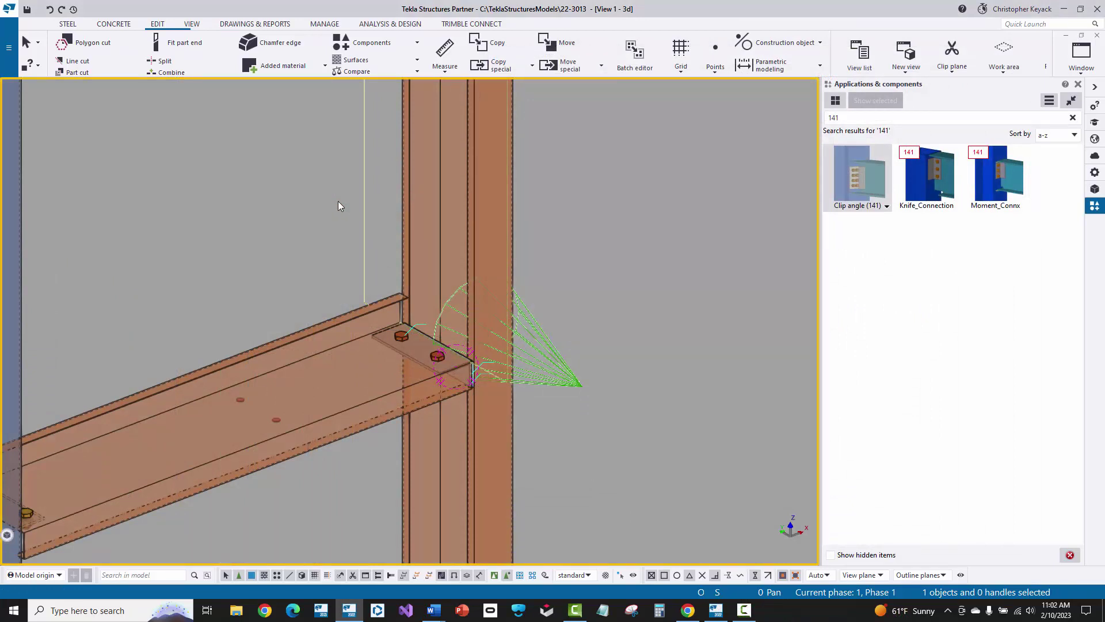
Inquire the assembly information of the girt clipped to the jamb and check the parts welded together, then close the report.
left_click(336, 317)
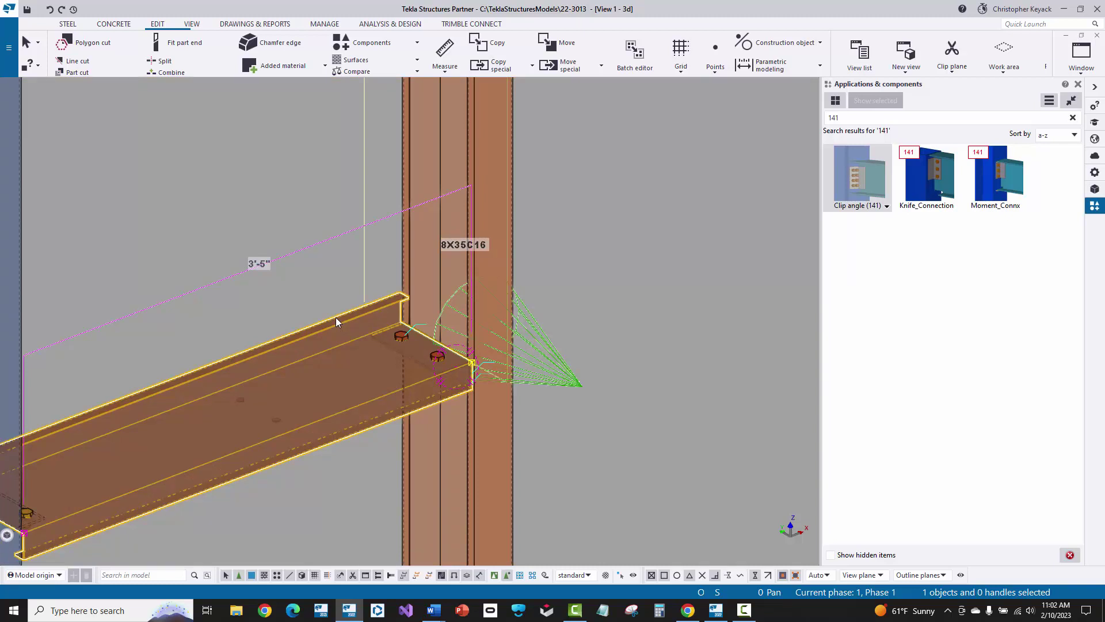
right_click(336, 317)
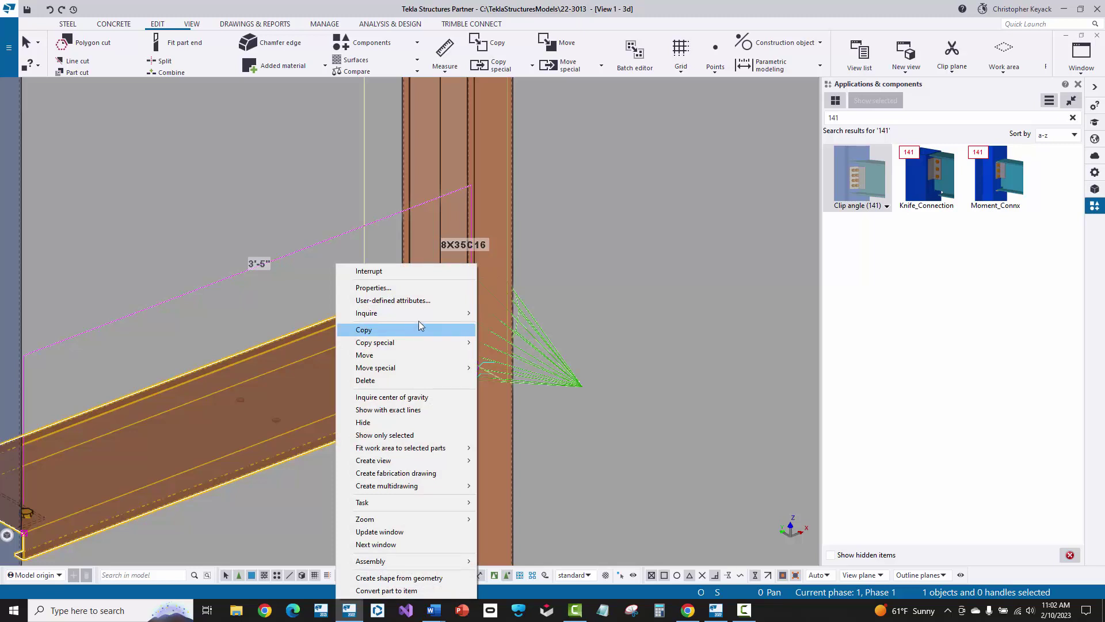
mouse_move(426, 314)
left_click(497, 325)
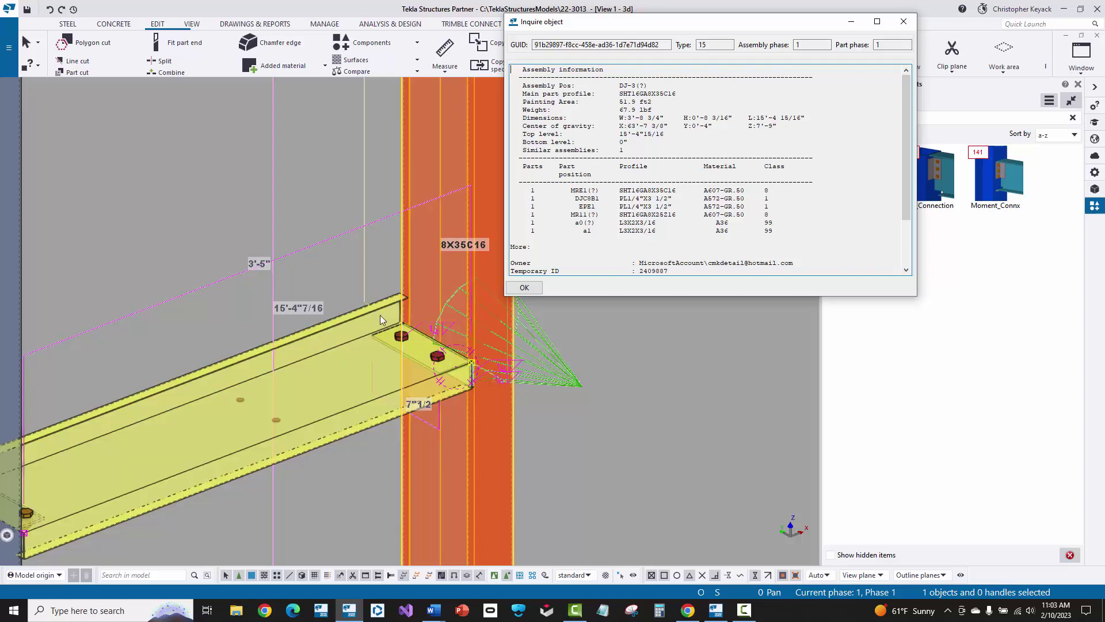
left_click(524, 288)
Inquire the assembly information of the lower girt at the opposite jamb and close the report.
scroll(251, 287, "down", 5)
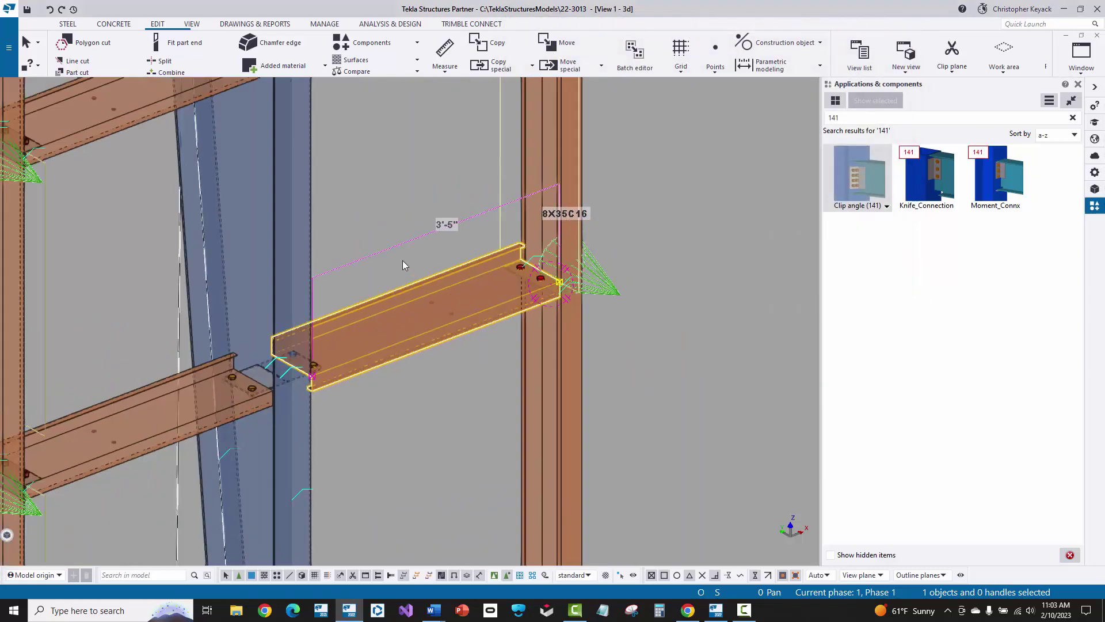
middle_click_drag(317, 318, 347, 322)
left_click(288, 370)
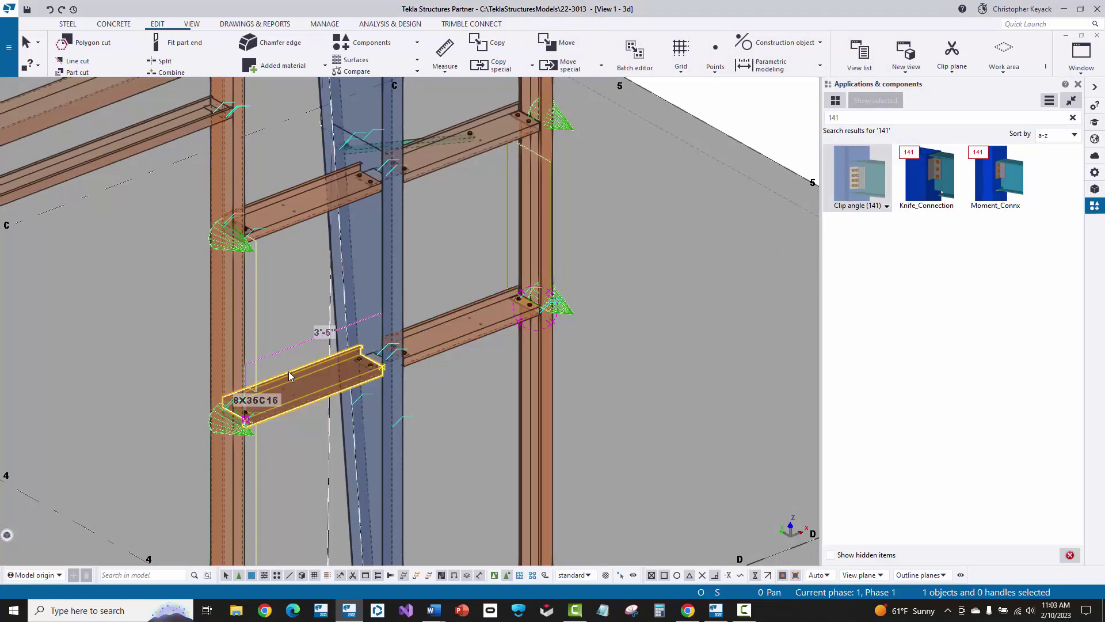
right_click(288, 370)
mouse_move(346, 86)
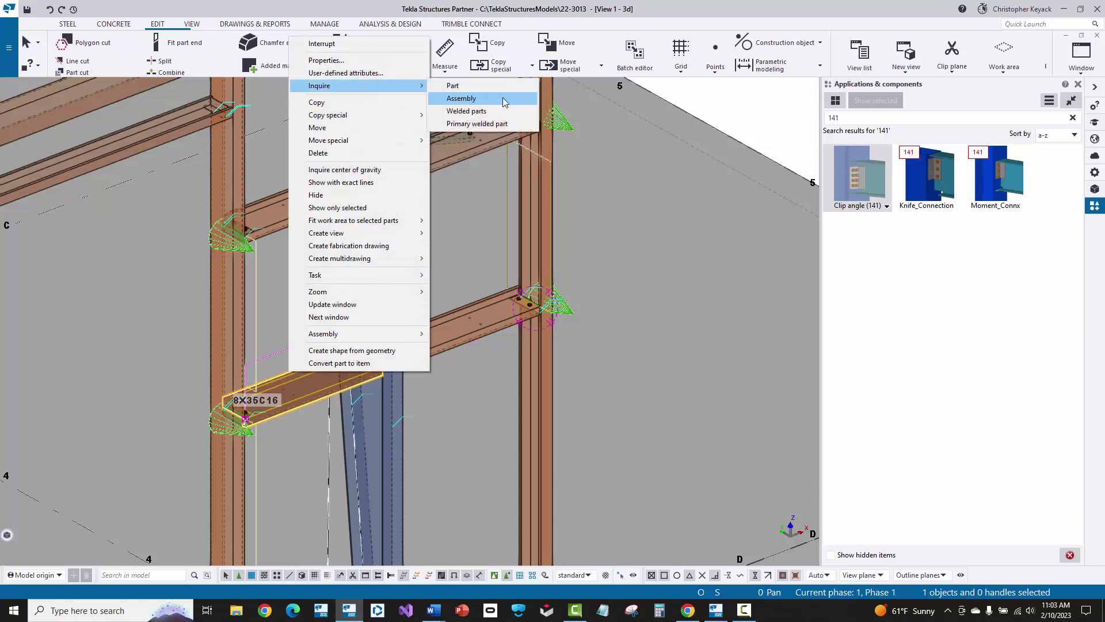
left_click(455, 94)
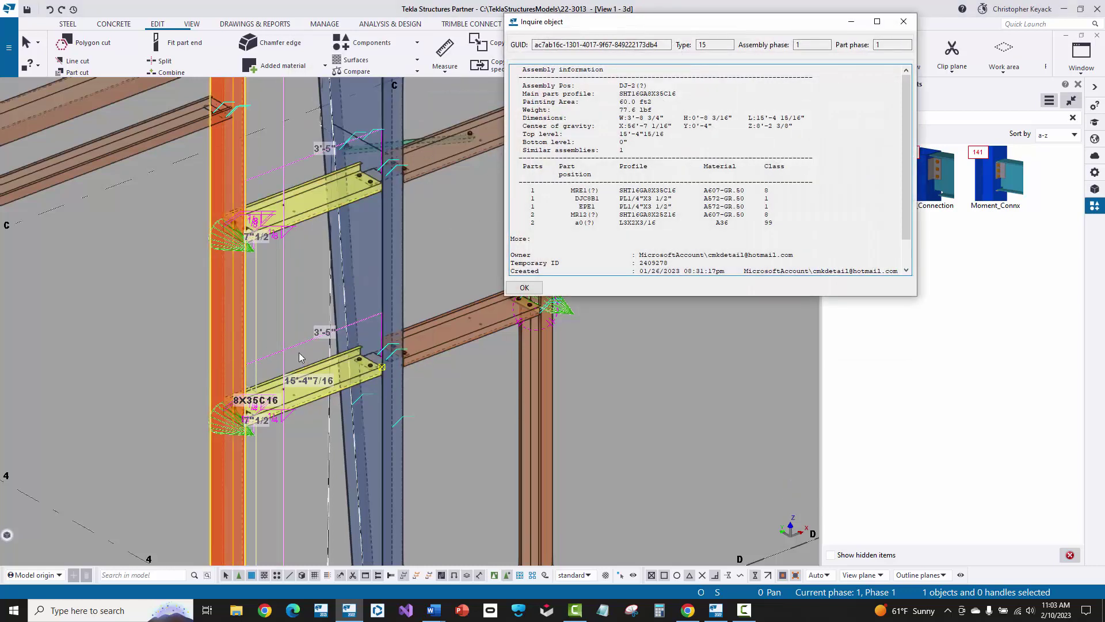
left_click(524, 287)
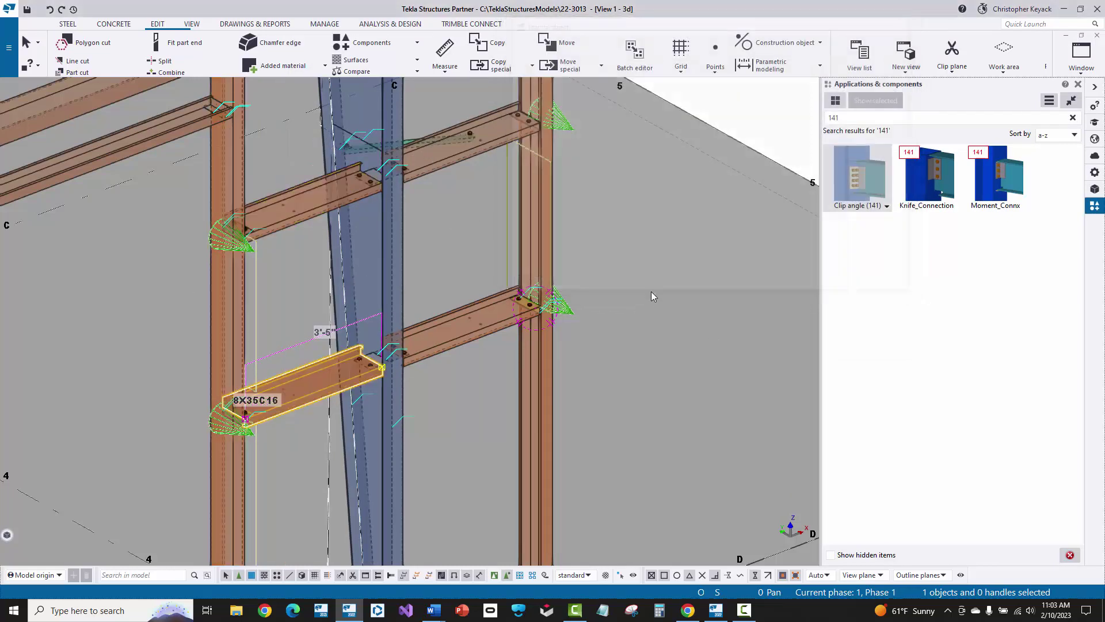
middle_click_drag(367, 295, 345, 328)
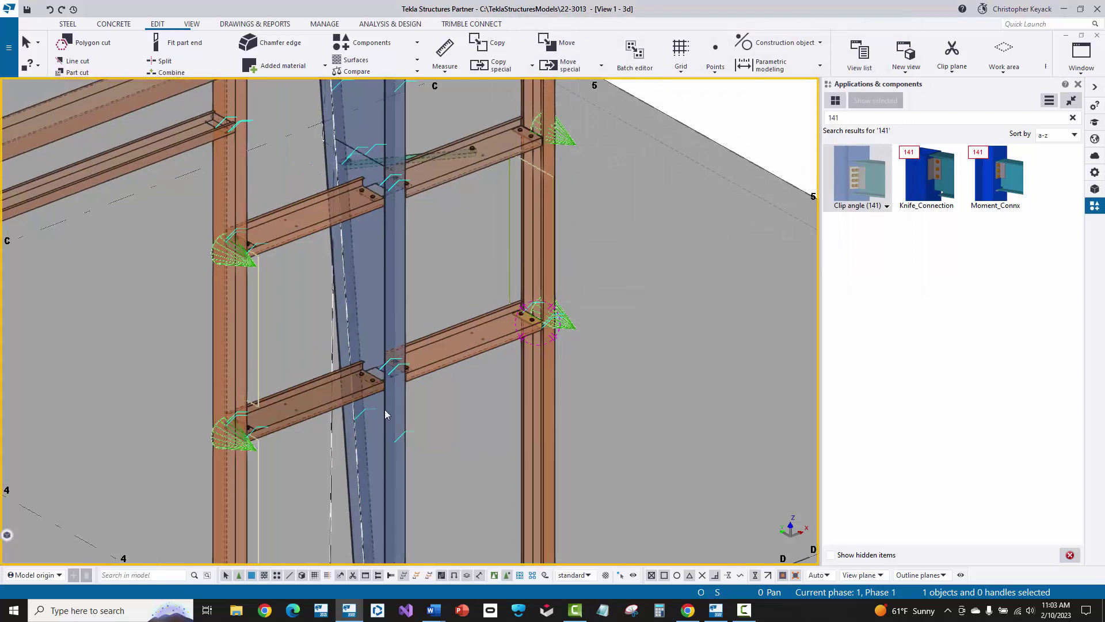
scroll(524, 326, "up", 4)
middle_click_drag(395, 301, 475, 263)
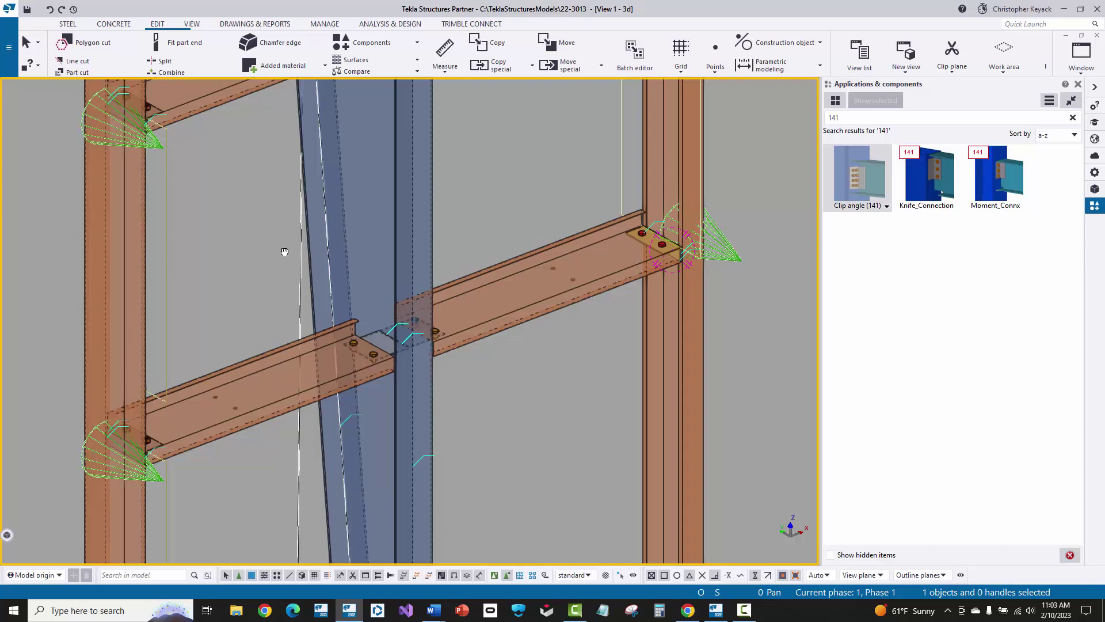
middle_click_drag(284, 250, 483, 333)
scroll(305, 314, "down", 2)
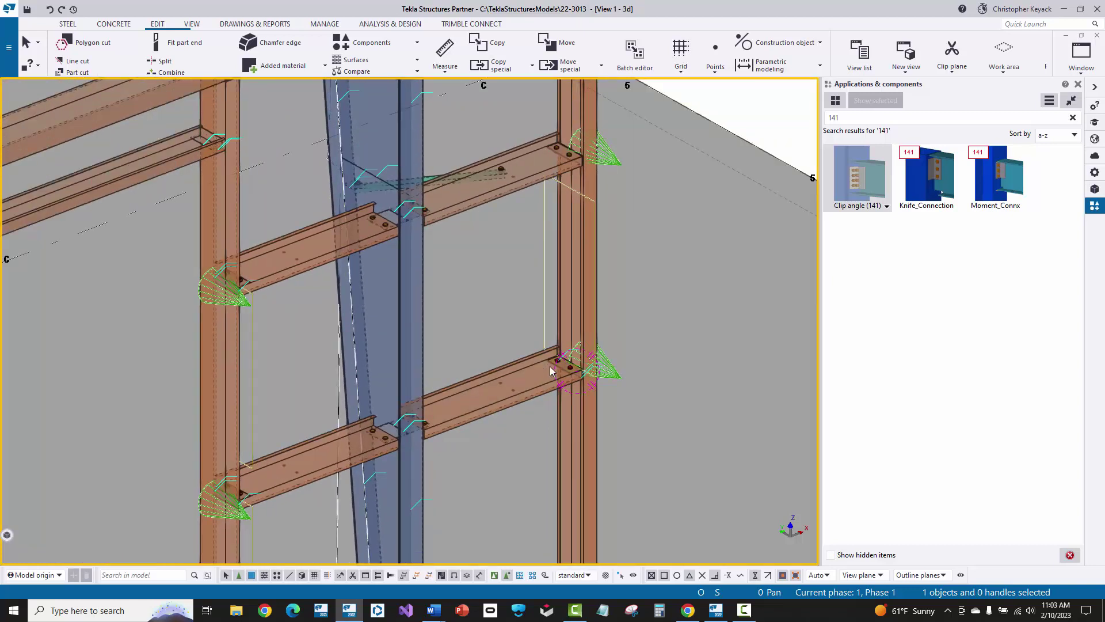
scroll(551, 368, "up", 2)
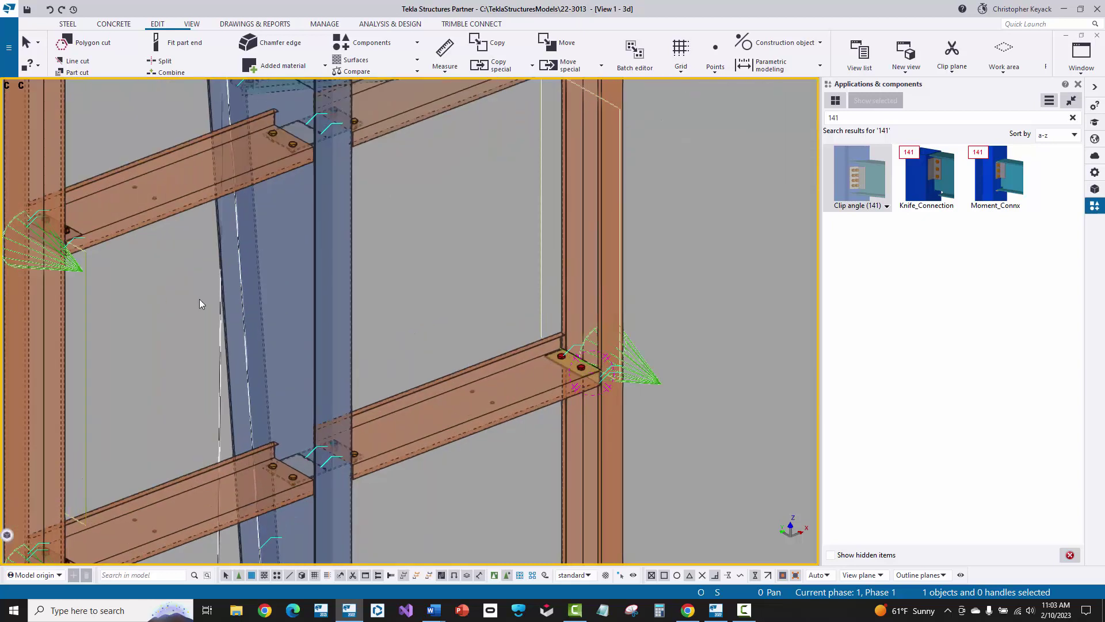
Add the two opposite-jamb clip connections to the selection, open the Clip angle (141) settings and exclude all fields from modification.
scroll(199, 304, "down", 2)
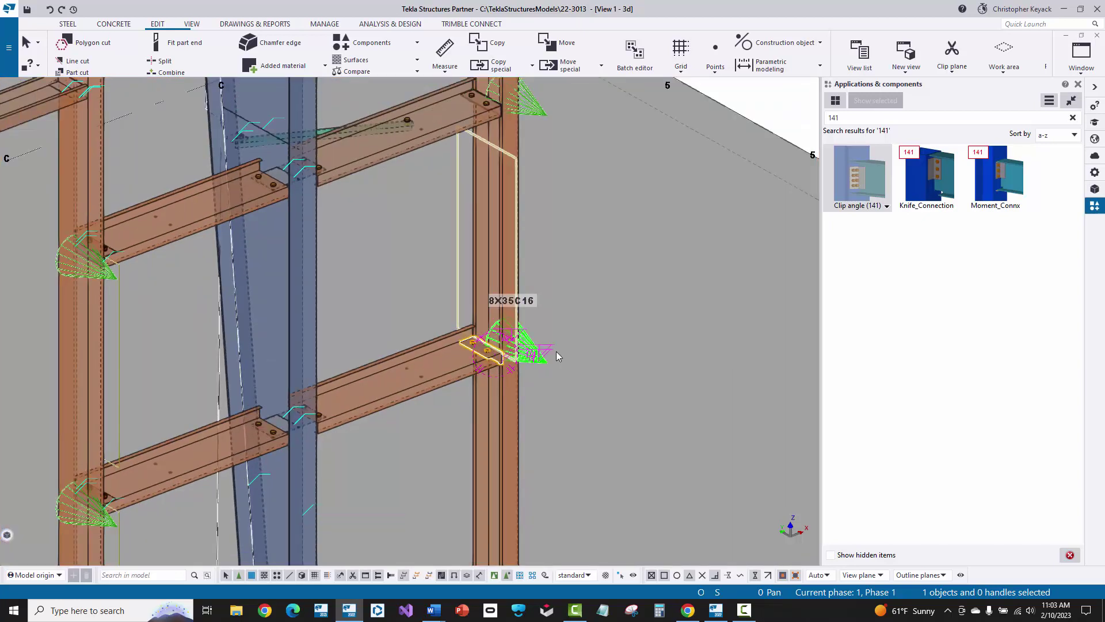
left_click(110, 519, "ctrl")
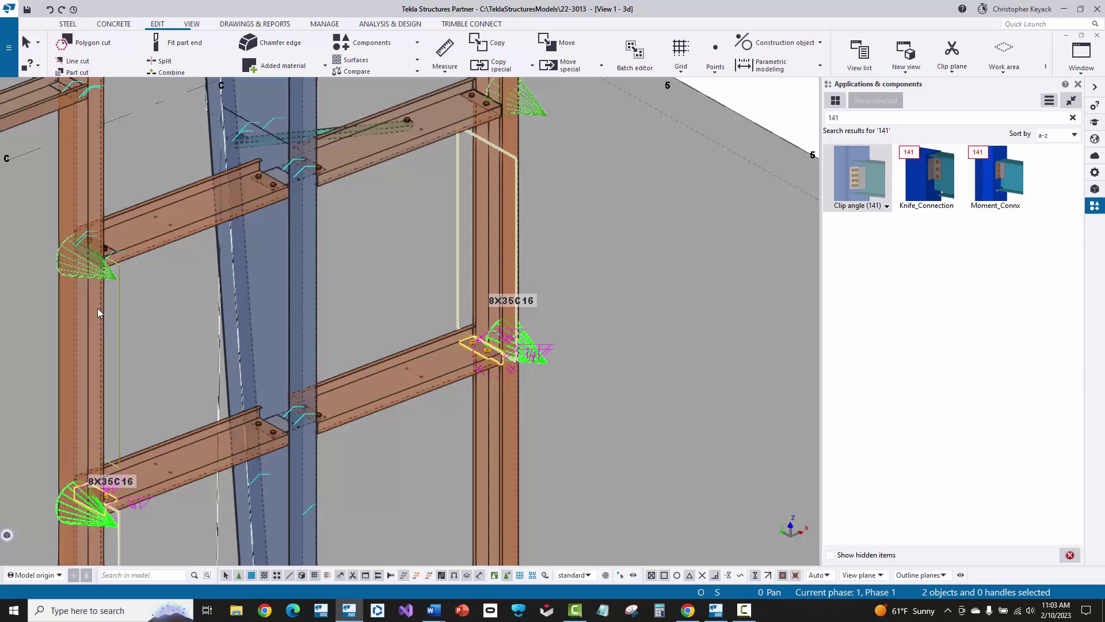
double_click(115, 282, "ctrl")
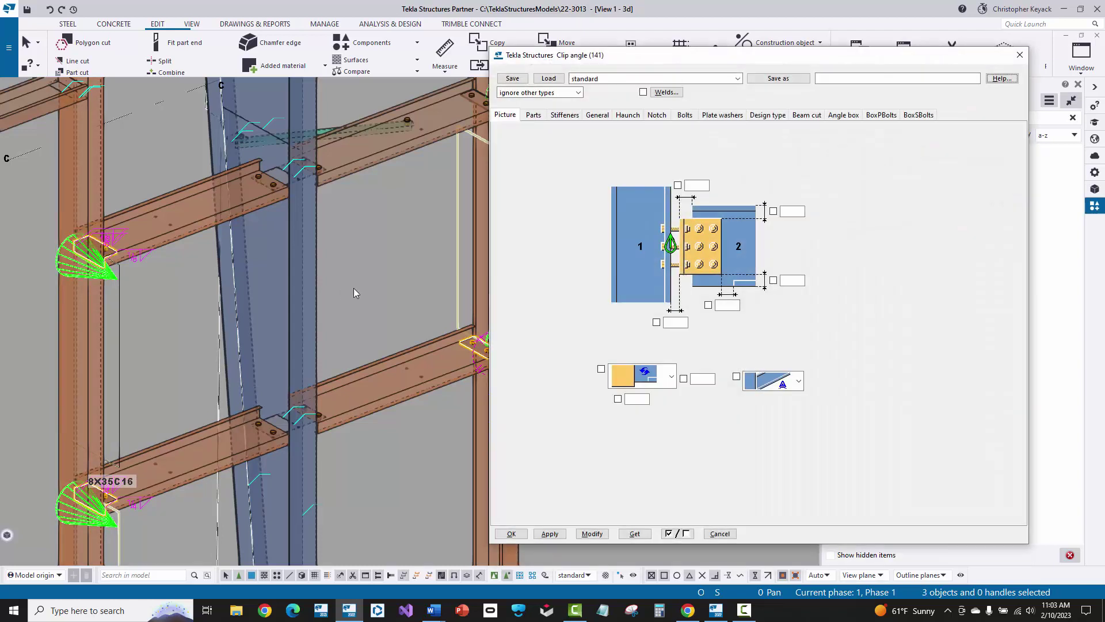
left_click_drag(536, 59, 590, 78)
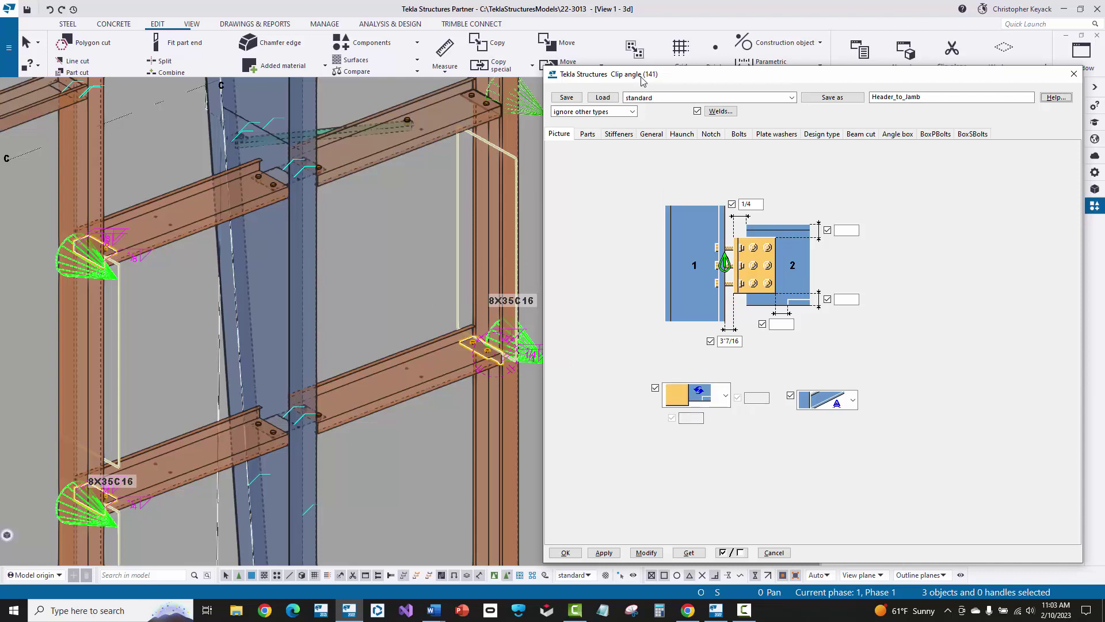
left_click_drag(643, 80, 625, 63)
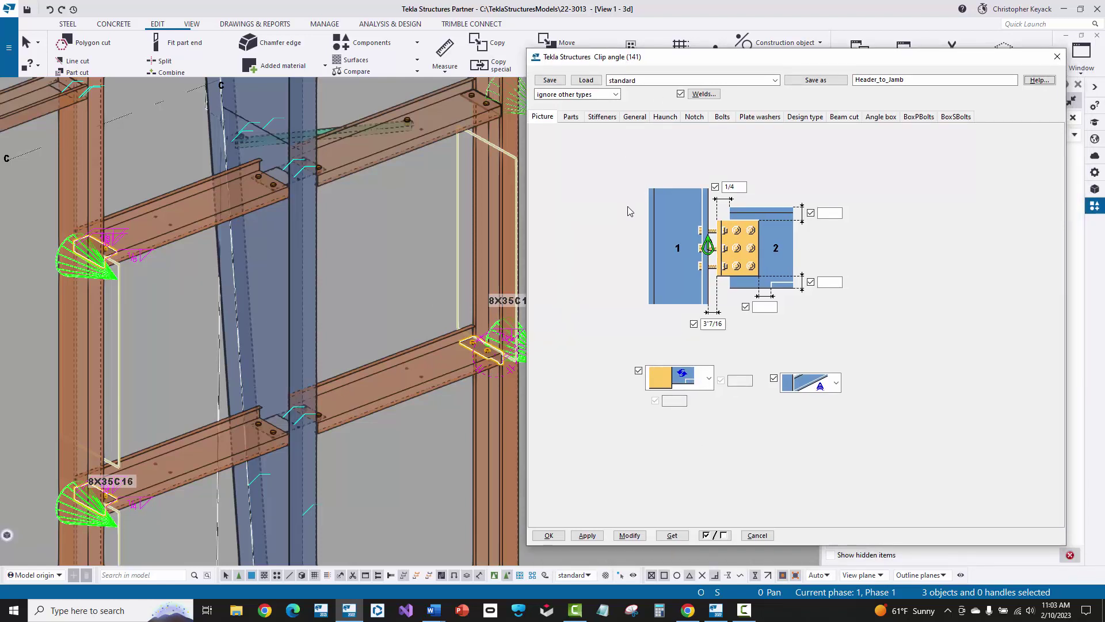
left_click(717, 536)
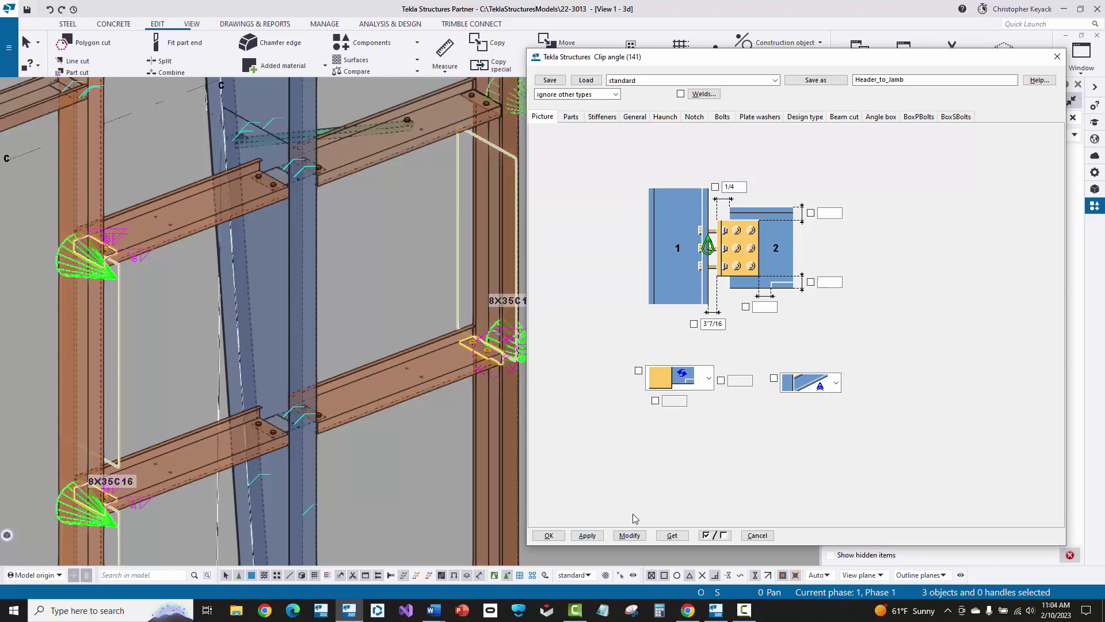
left_click(632, 535)
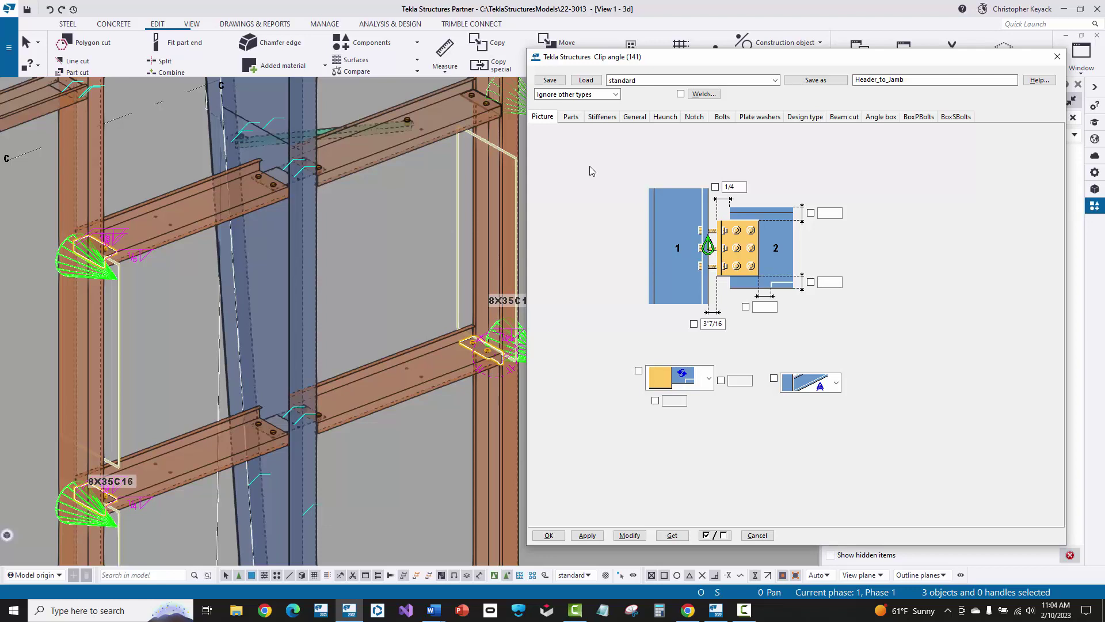
Set both bolt assembly types of the clip angle, towards the girt and towards the jamb, to Site and modify the selected connections.
left_click(722, 117)
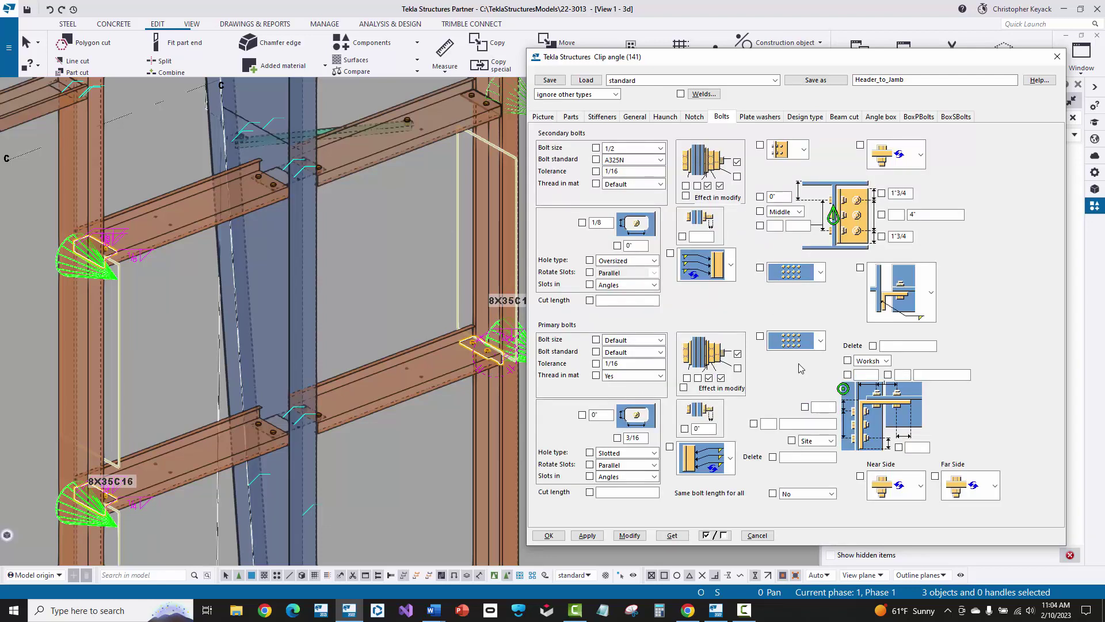
left_click(823, 441)
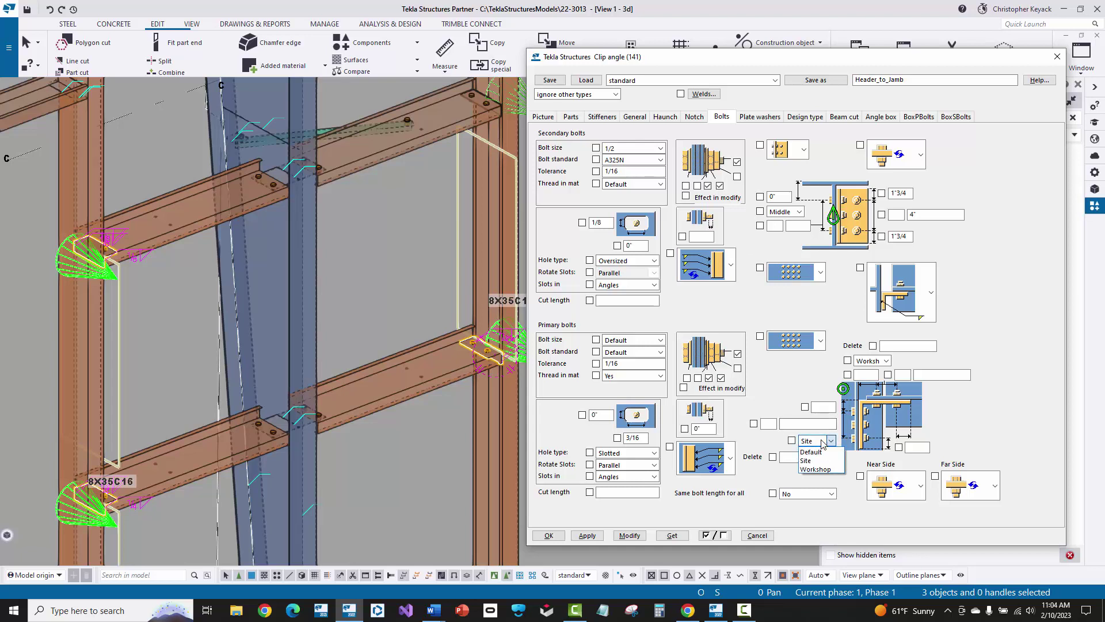
left_click(815, 469)
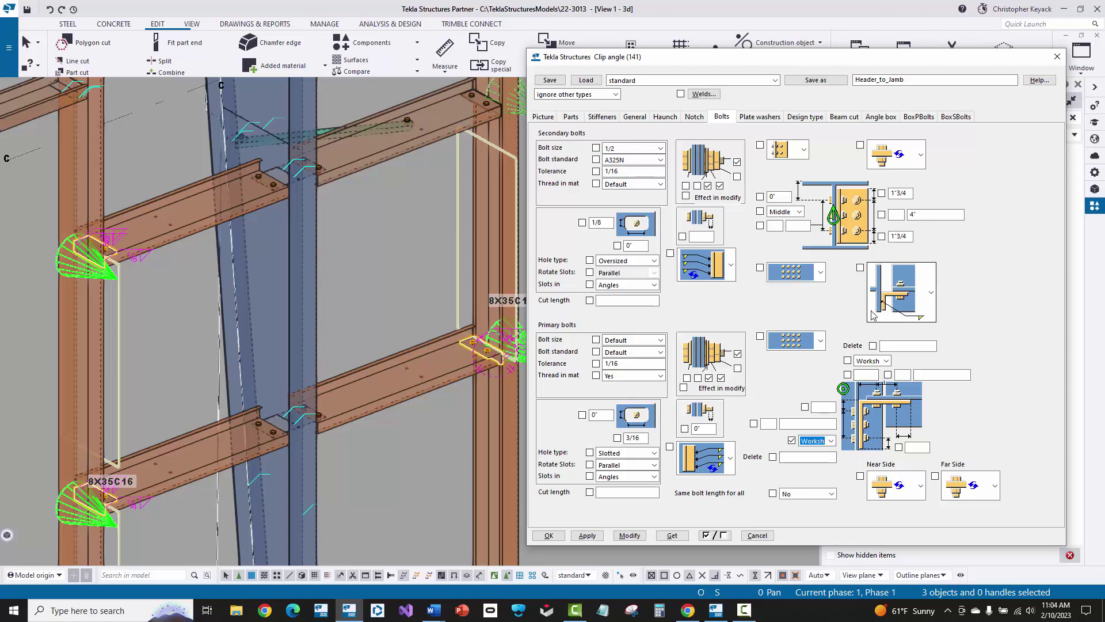
left_click(902, 298)
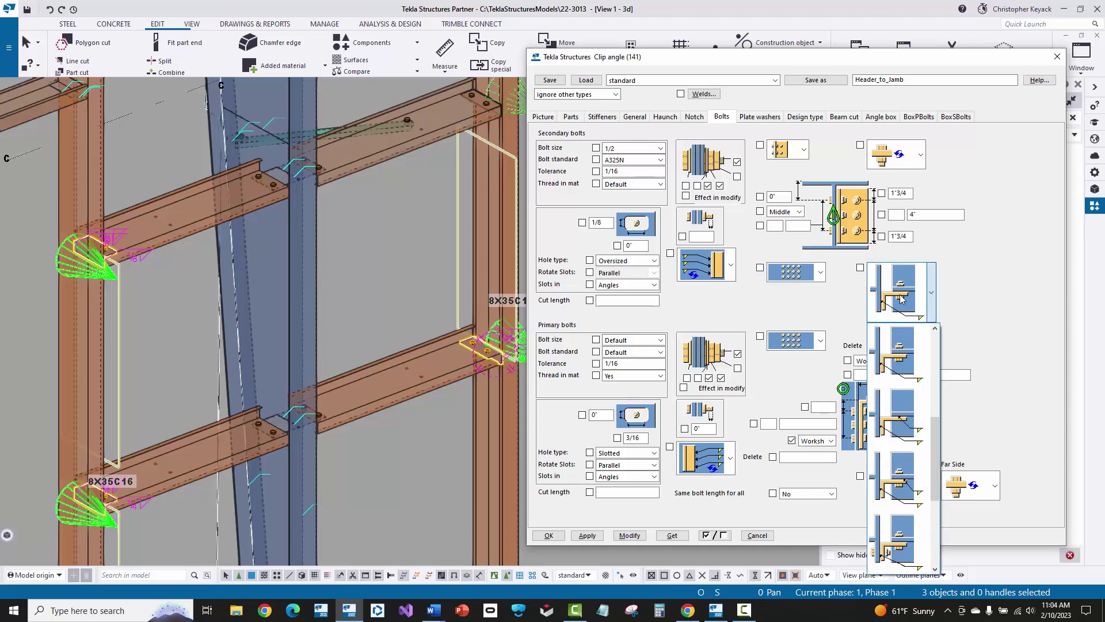
left_click(869, 342)
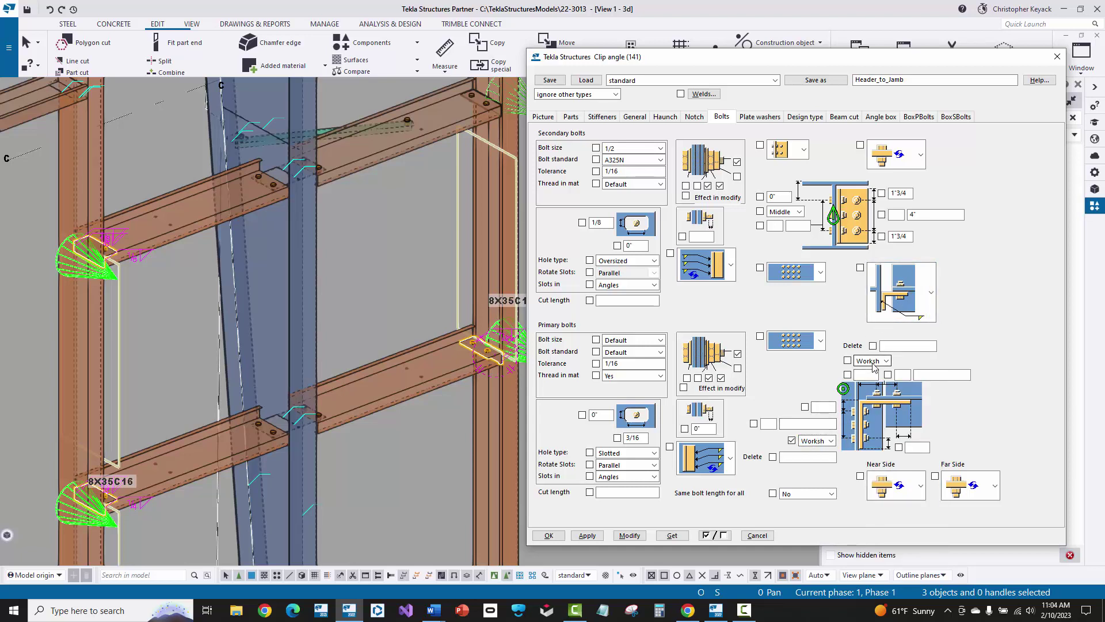
left_click(873, 363)
left_click(884, 373)
left_click(829, 441)
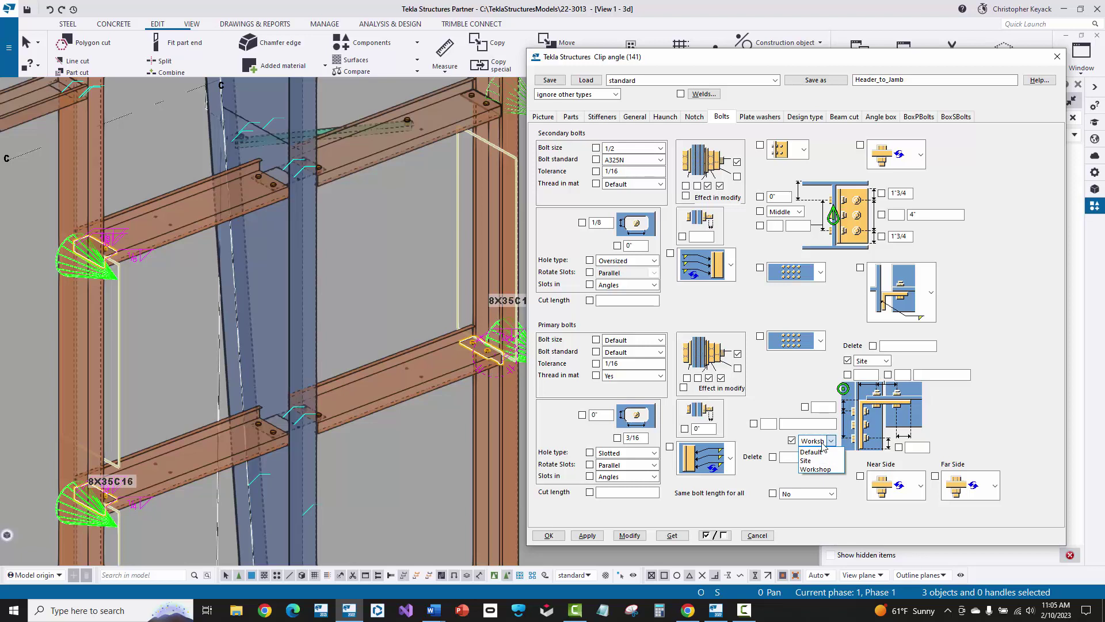
left_click(824, 446)
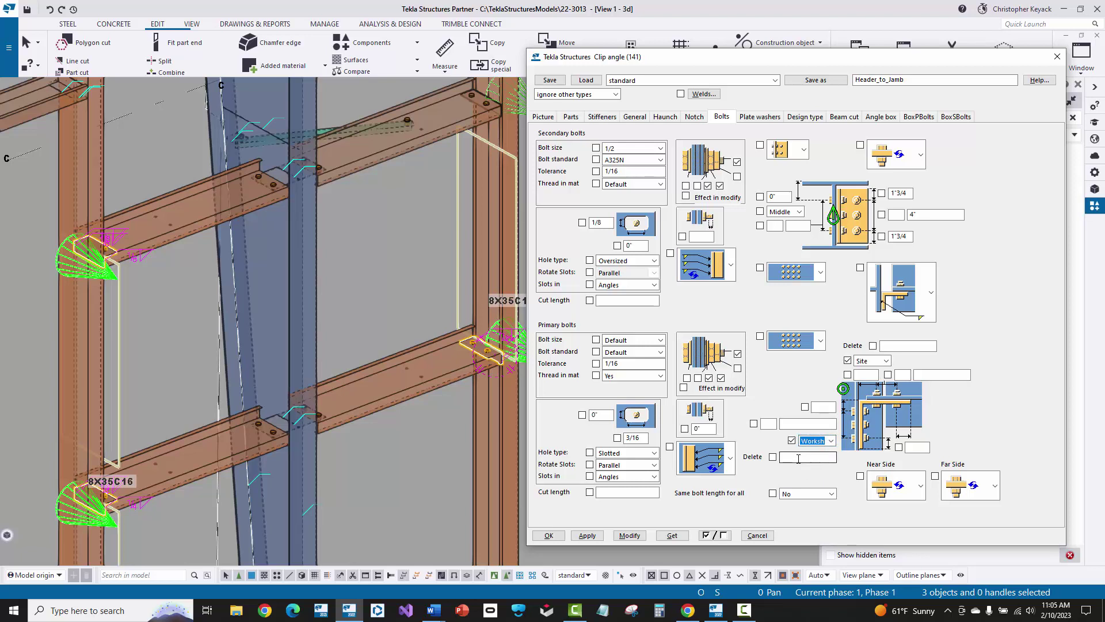
left_click(813, 443)
left_click(809, 458)
left_click(629, 535)
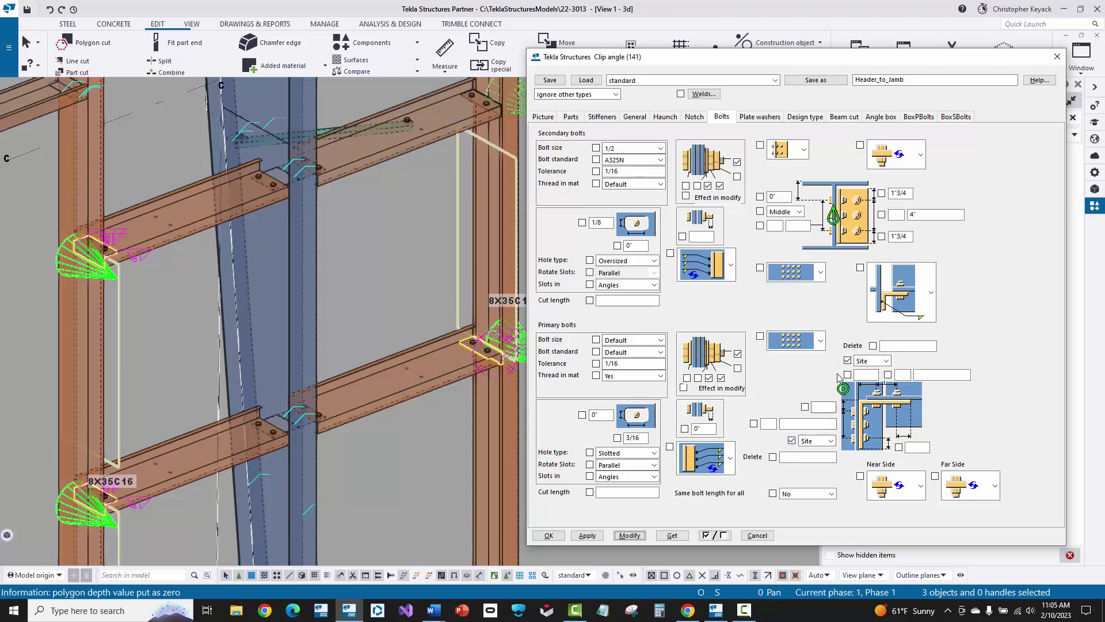
Select the bolts through the clip at the girt end and check their bolt type in the properties.
left_click(510, 364)
scroll(471, 357, "up", 10)
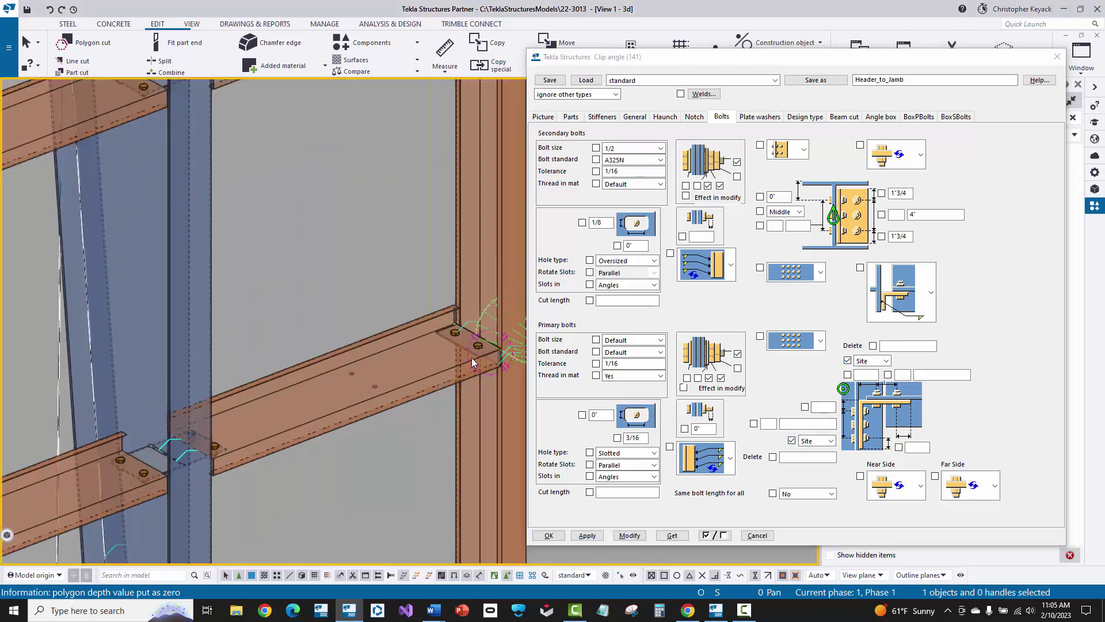
scroll(352, 334, "up", 3)
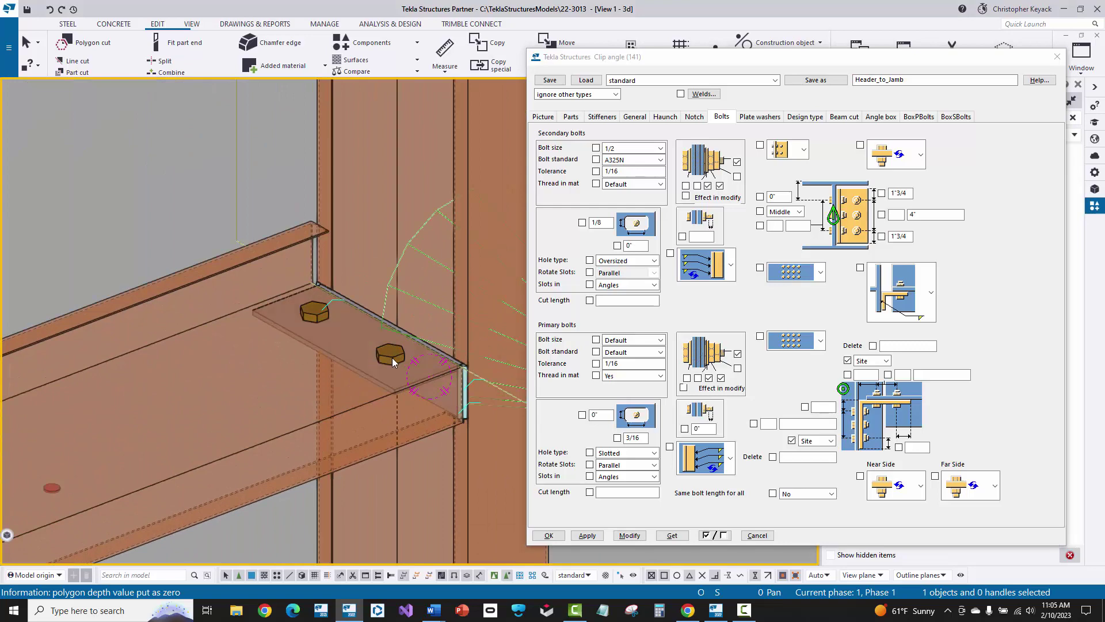
left_click(392, 358)
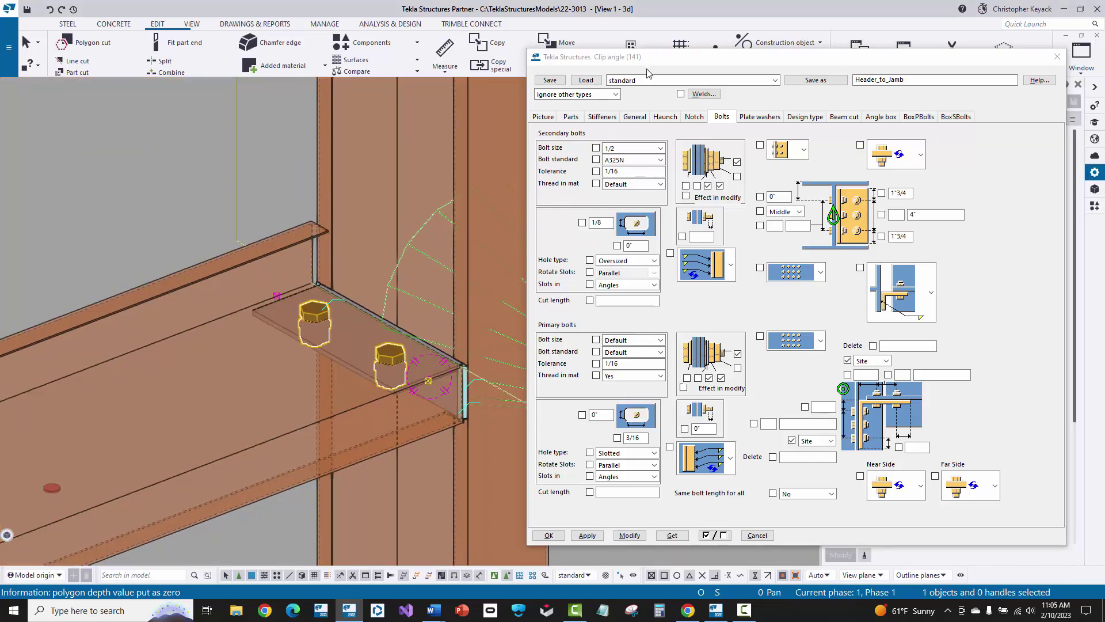
left_click_drag(652, 62, 401, 64)
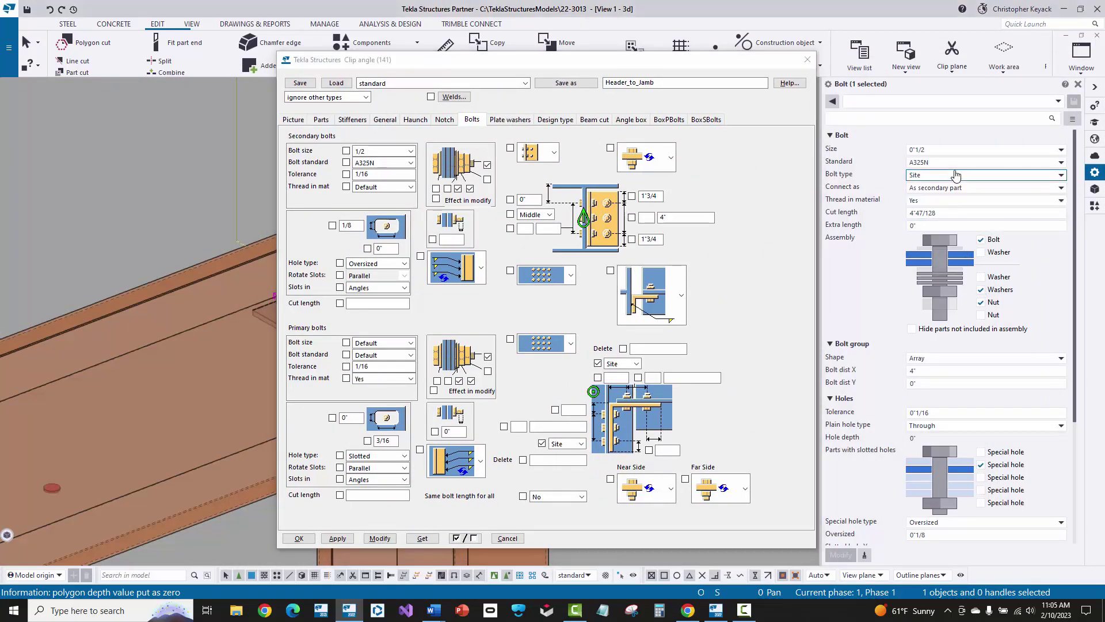
left_click_drag(706, 62, 909, 65)
Inquire the assembly information of the girt bolted to the clip, check its parts and close the report.
scroll(168, 230, "down", 3)
middle_click_drag(168, 226, 356, 245)
left_click(327, 285)
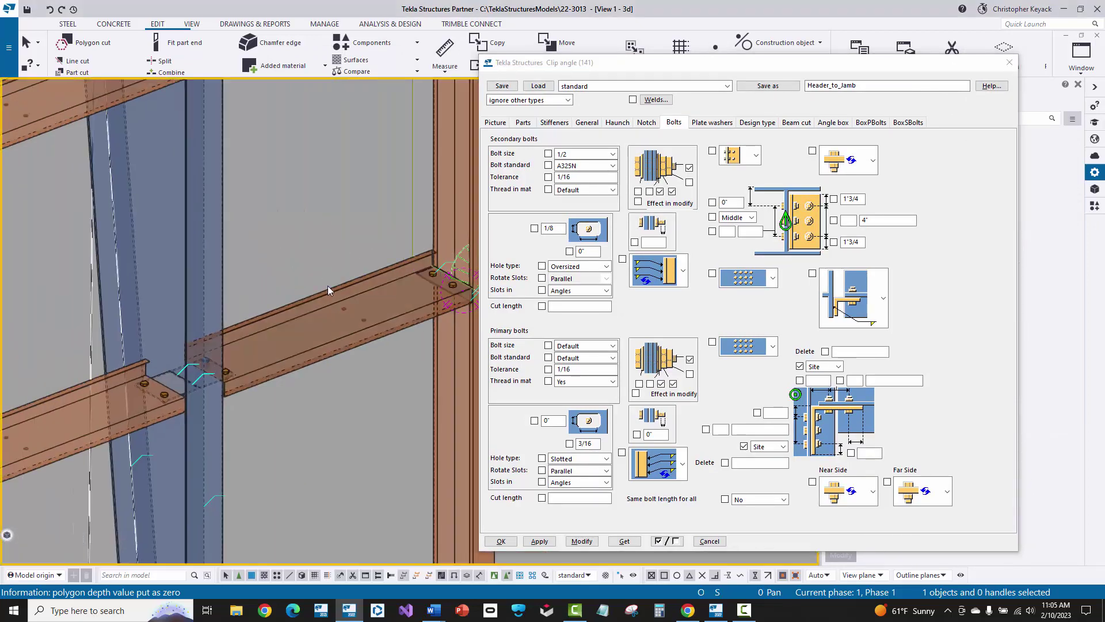
right_click(331, 294)
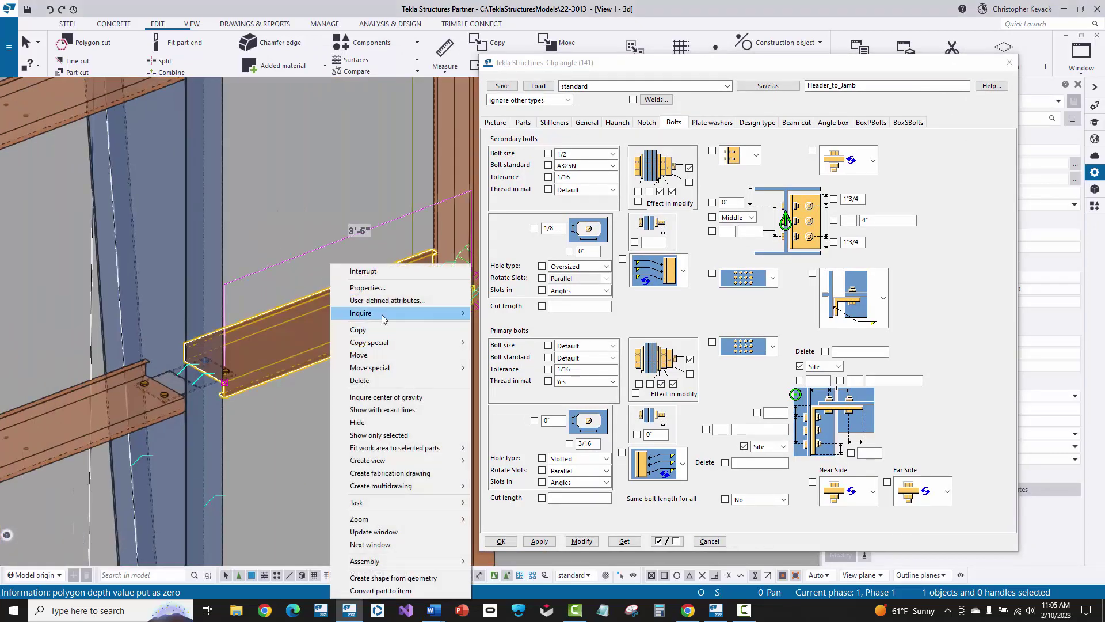
mouse_move(383, 314)
left_click(503, 326)
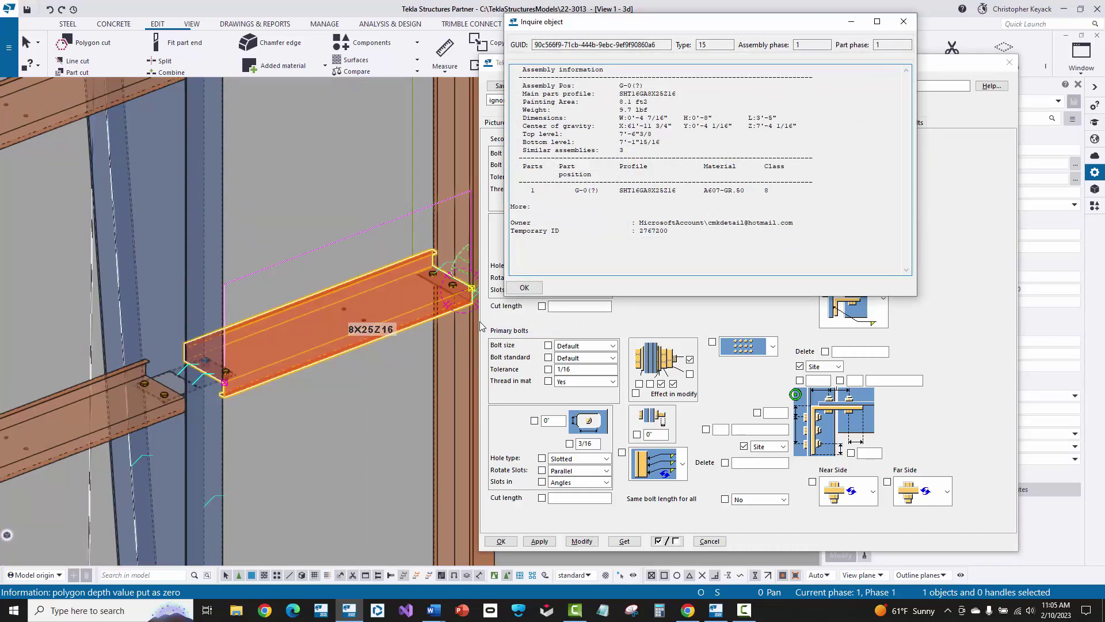
left_click(524, 287)
Inquire the assembly information of the 8X35C16 jamb, compare the listed parts with the clip in the model, and close the report.
middle_click_drag(349, 279, 278, 296)
scroll(343, 171, "up", 2)
left_click(344, 171)
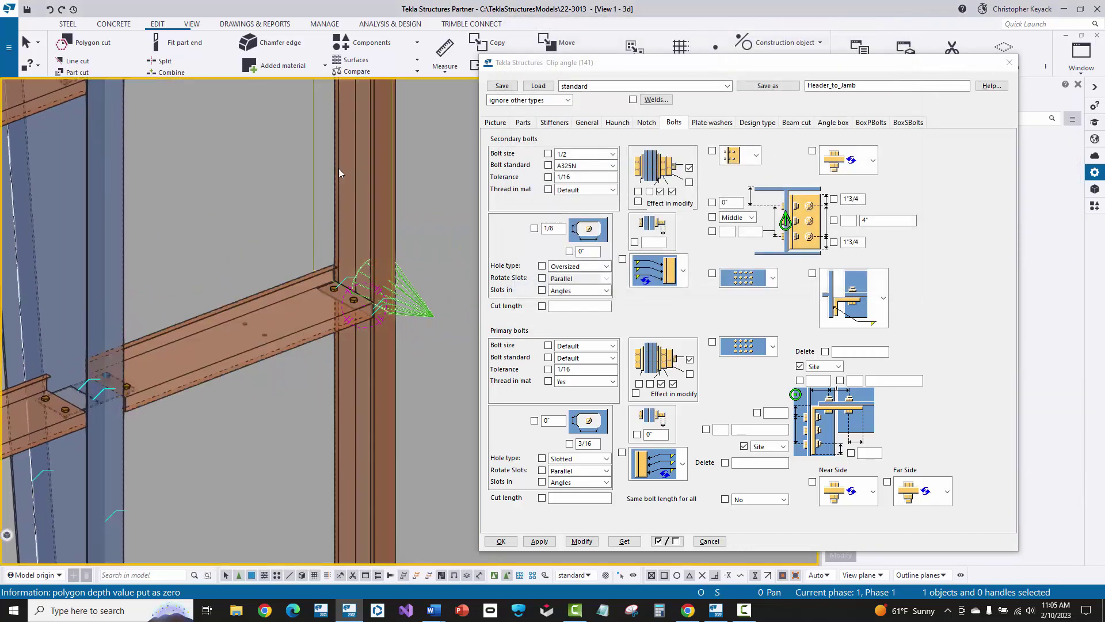
right_click(382, 205)
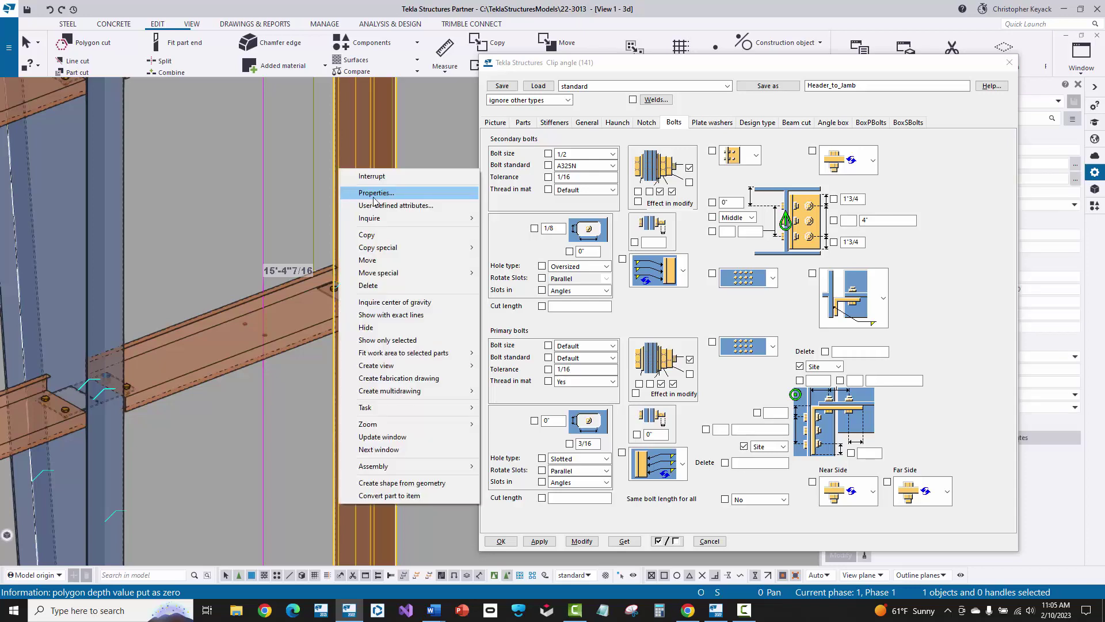
mouse_move(437, 219)
left_click(499, 231)
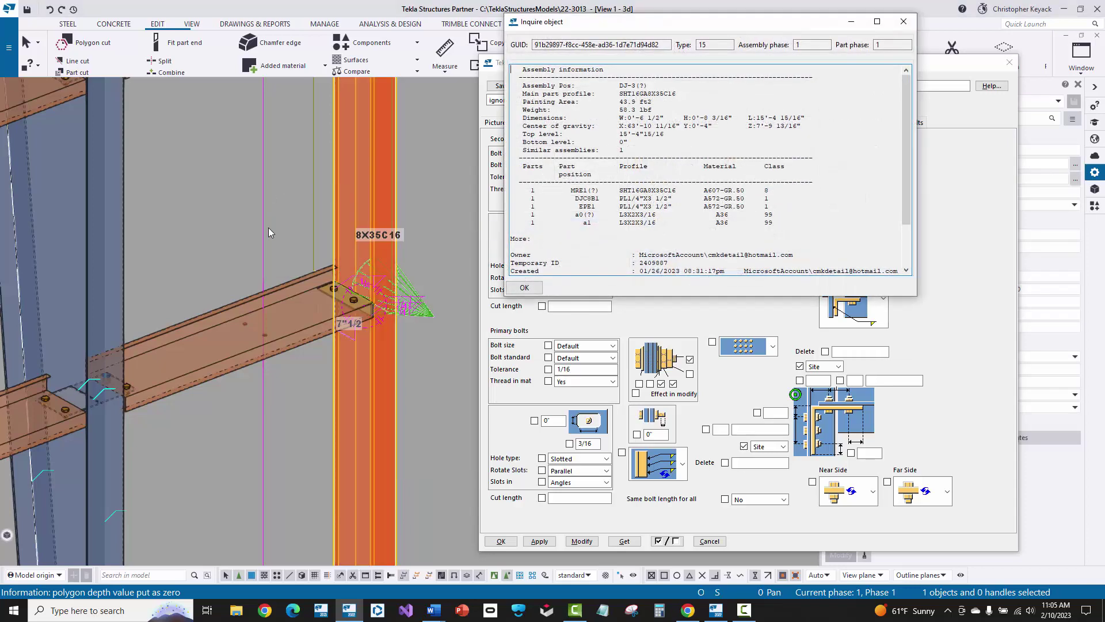
scroll(288, 385, "up", 4)
scroll(242, 329, "up", 2)
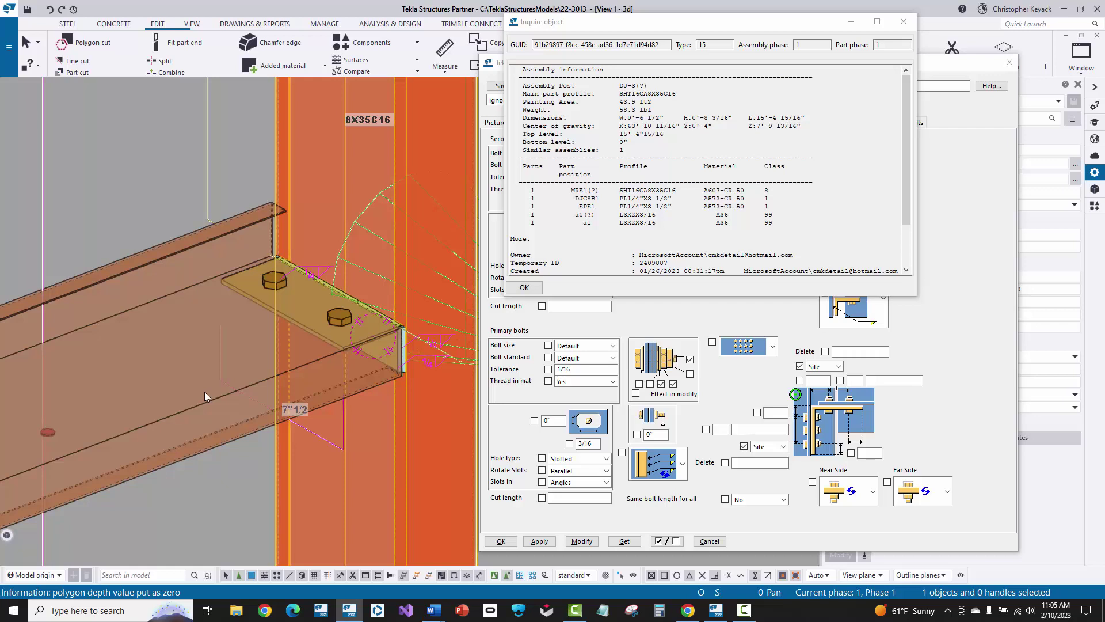
scroll(412, 298, "down", 2)
left_click(525, 287)
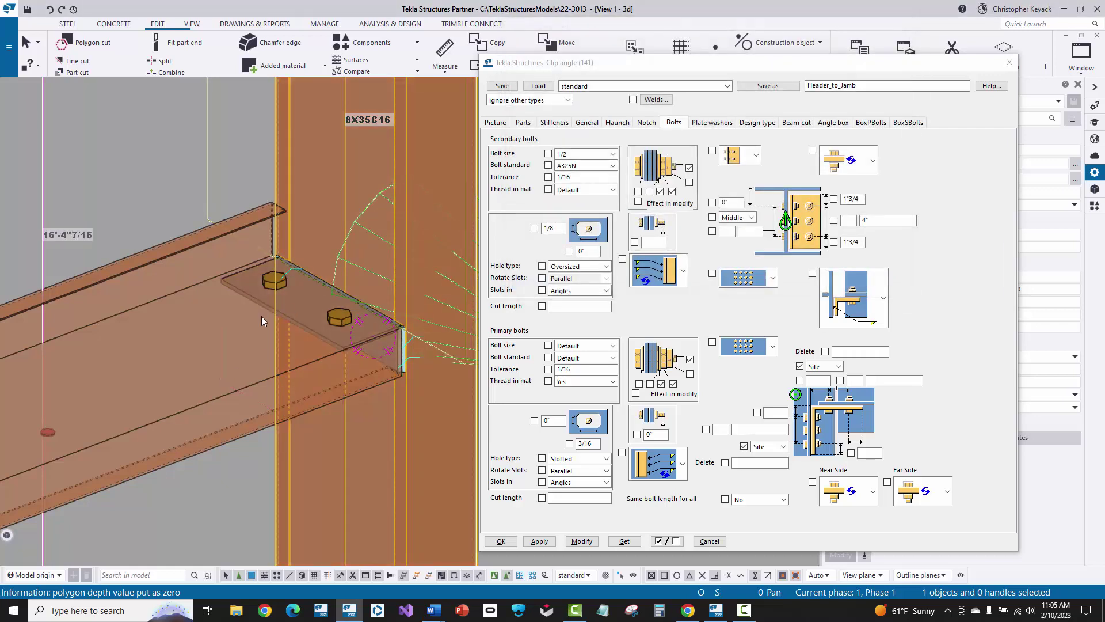
Examine the girt clips at the opposite jamb and show the part settings of the Clip angle connection.
scroll(248, 403, "down", 1)
scroll(234, 484, "down", 4)
scroll(115, 426, "up", 3)
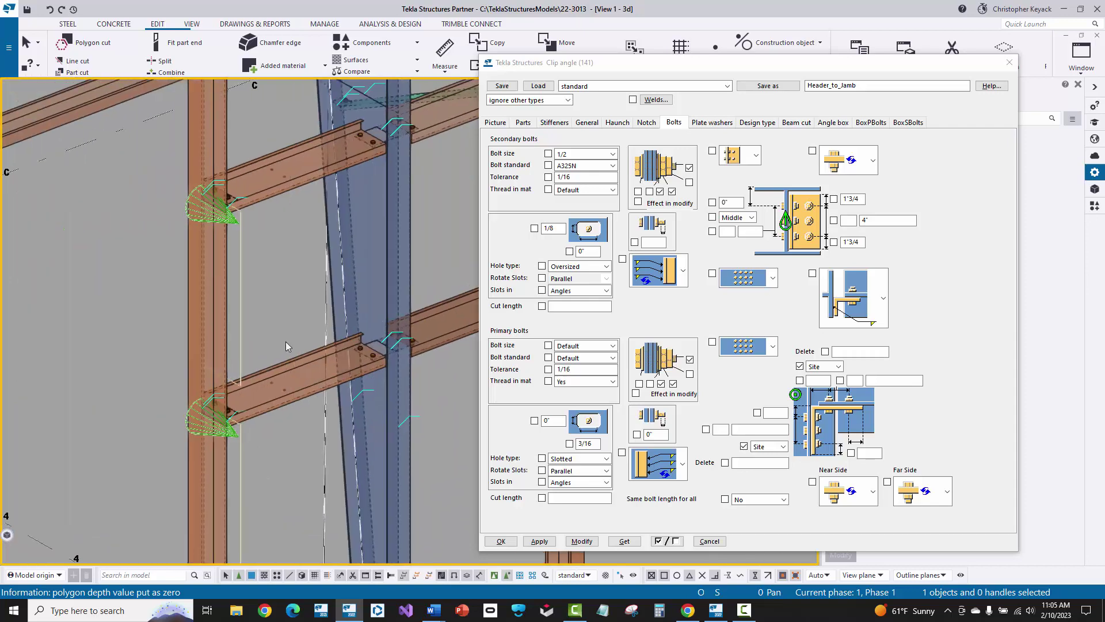
scroll(109, 414, "up", 4)
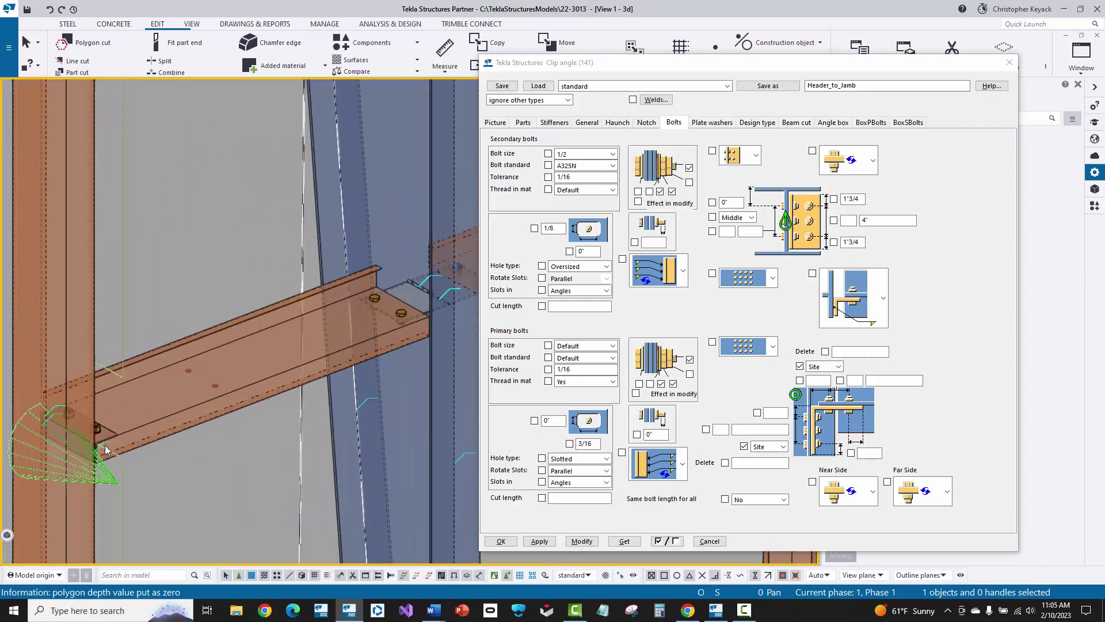
scroll(120, 426, "down", 2)
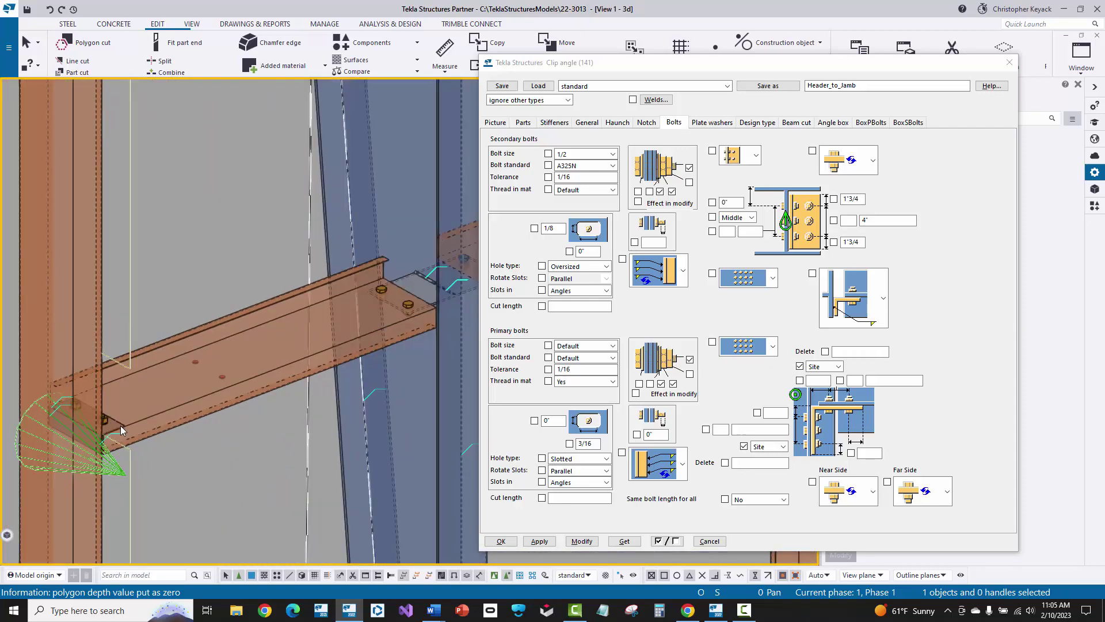
scroll(133, 343, "up", 1)
scroll(141, 347, "down", 2)
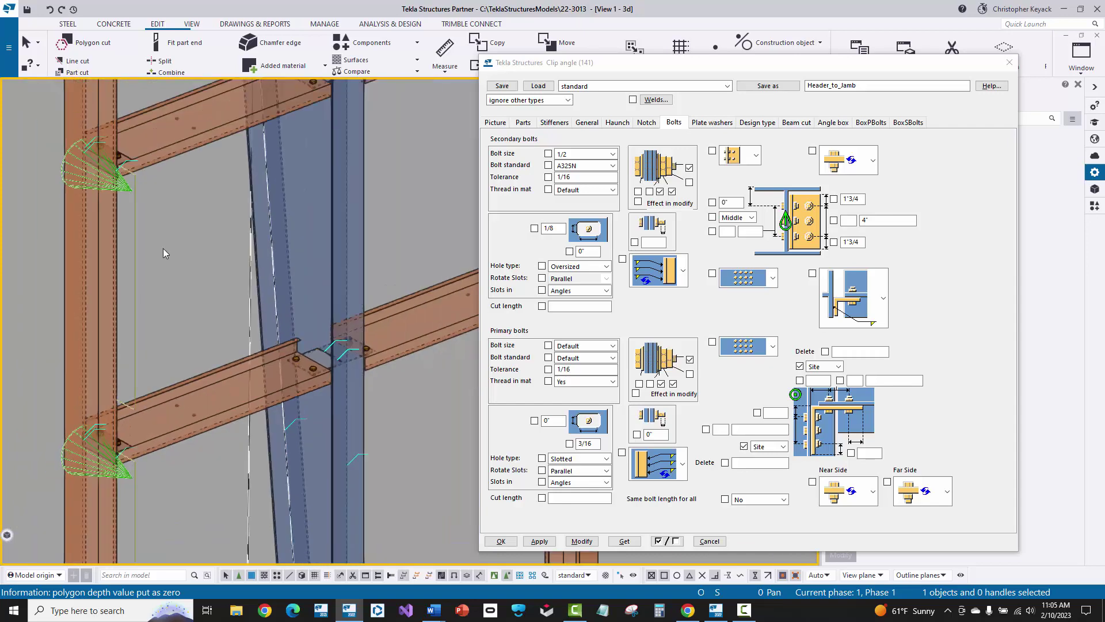
left_click(519, 125)
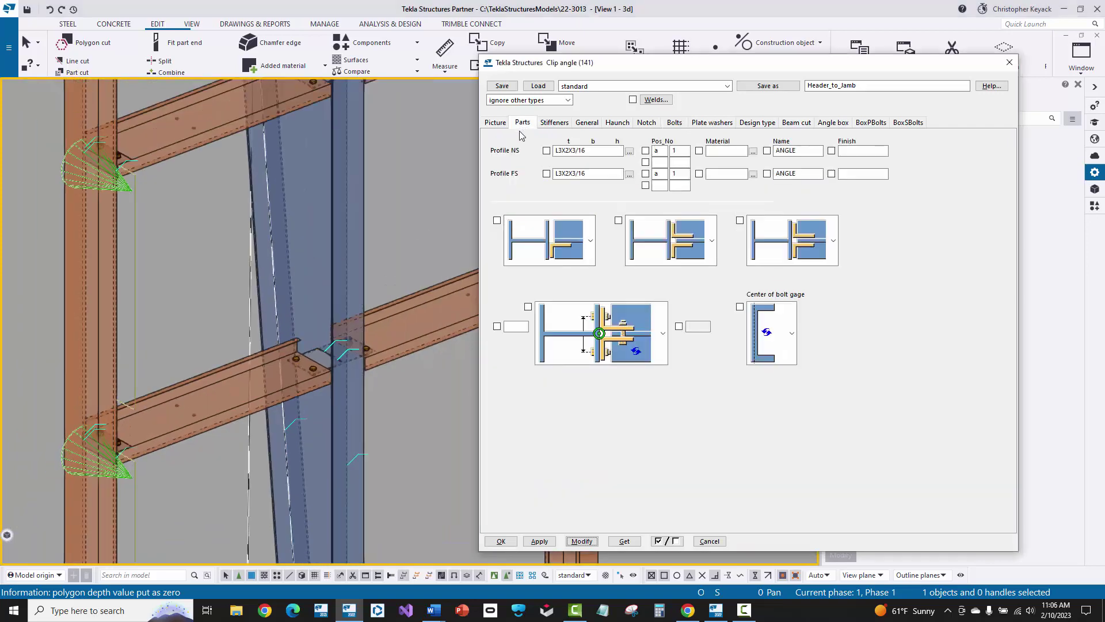